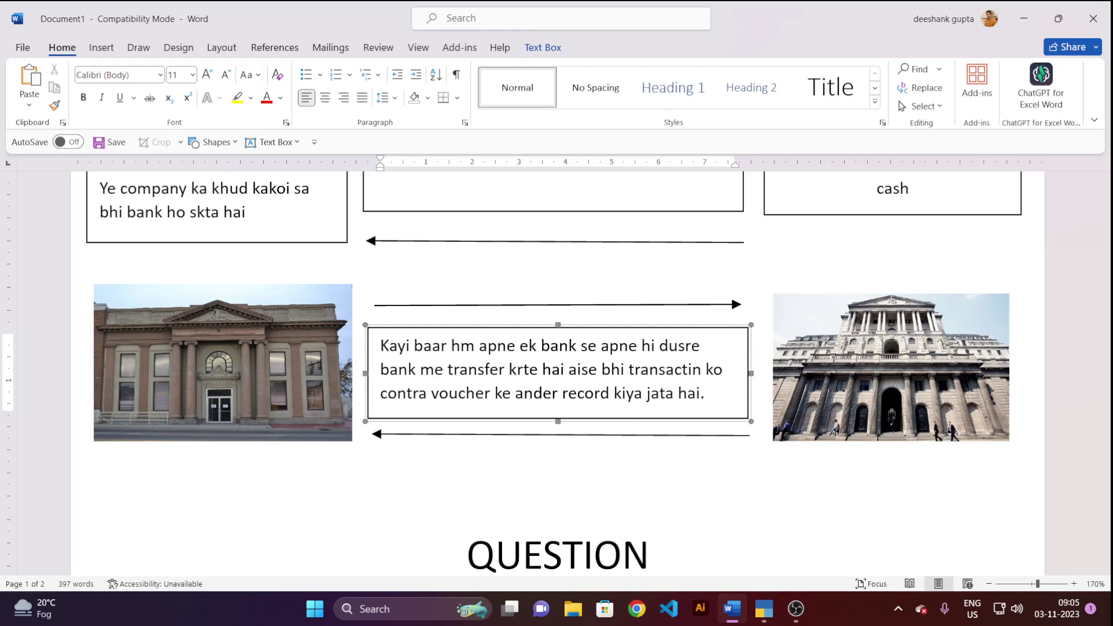
Move the lower arrow under the text box further down the page.
scroll(557, 365, up, 3)
scroll(690, 303, down, 6)
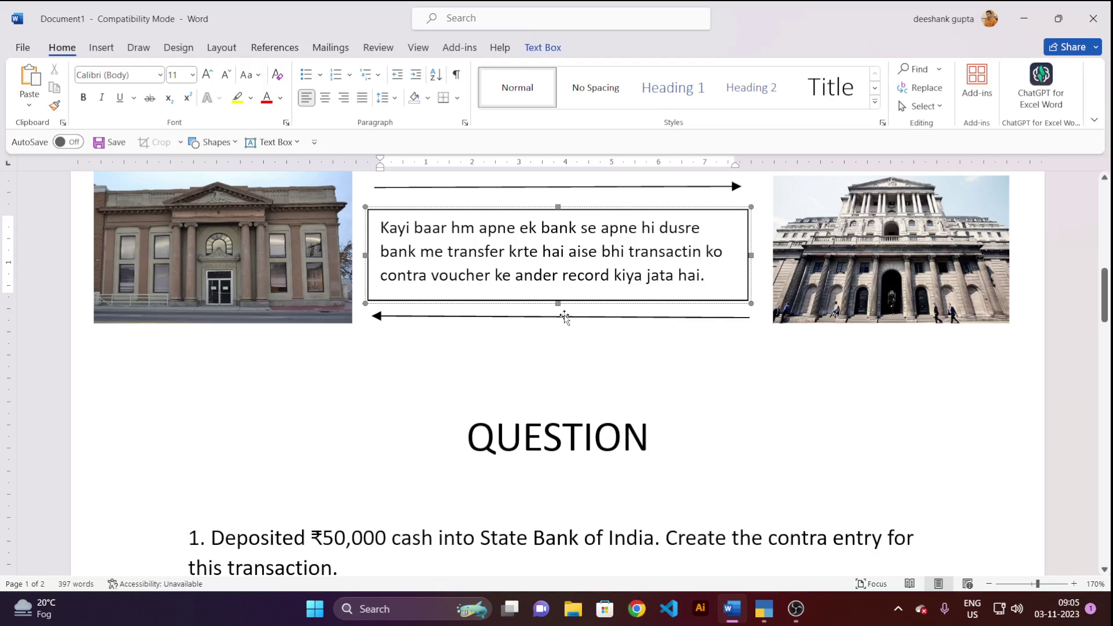
click(562, 317)
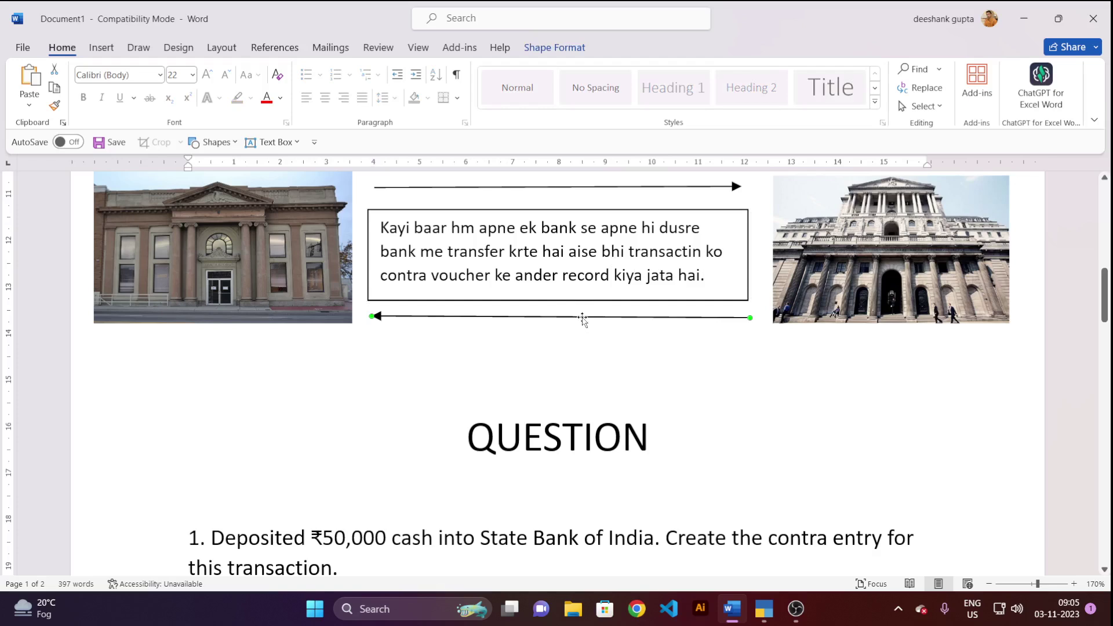
drag(584, 318, 578, 385)
Stretch the bank-to-bank transfer text box taller by dragging its bottom edge down.
click(558, 304)
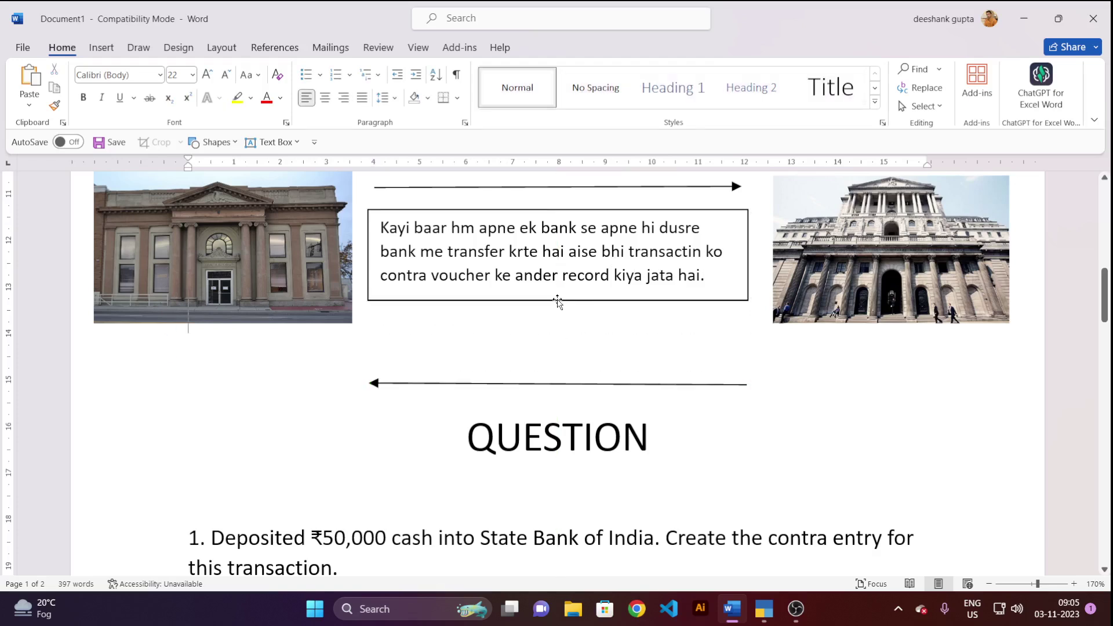
click(550, 301)
drag(555, 301, 557, 364)
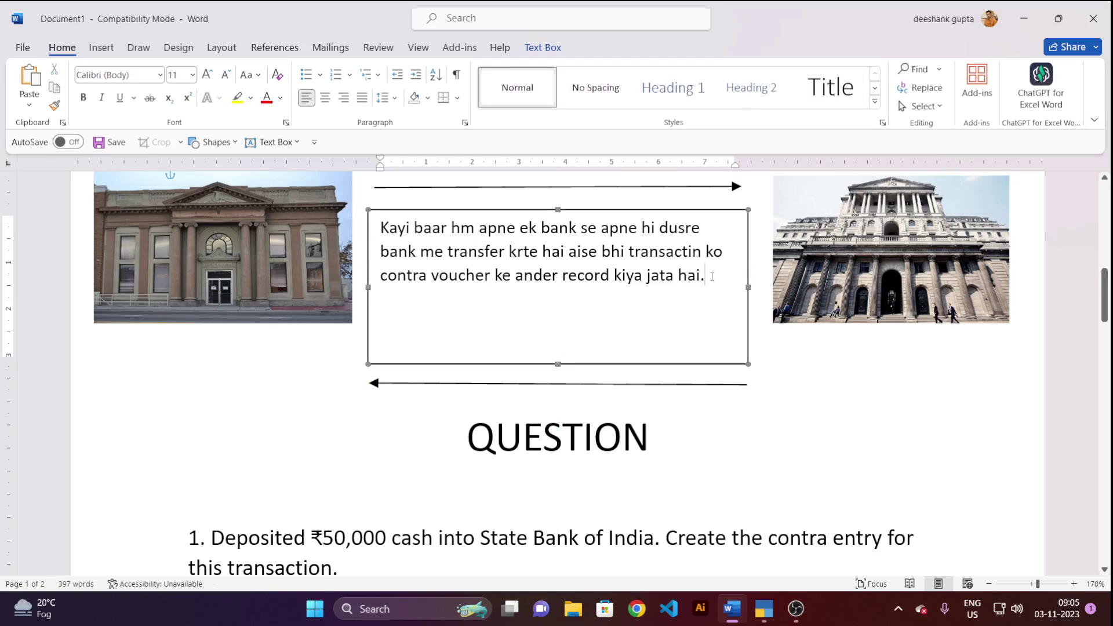
Append 'jata hai. Jaise hmne hdfc bank se apne sbi bank me amount transfer kiya.' to the text box.
click(712, 277)
text(jata hai. Jaise )
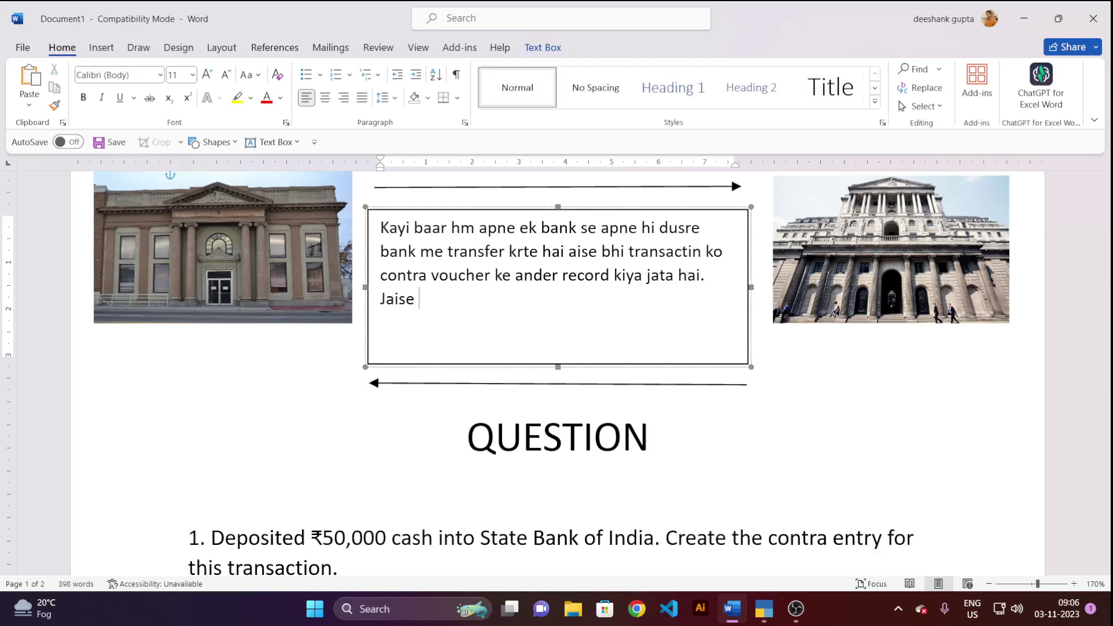
text(hmne hdfc bank s)
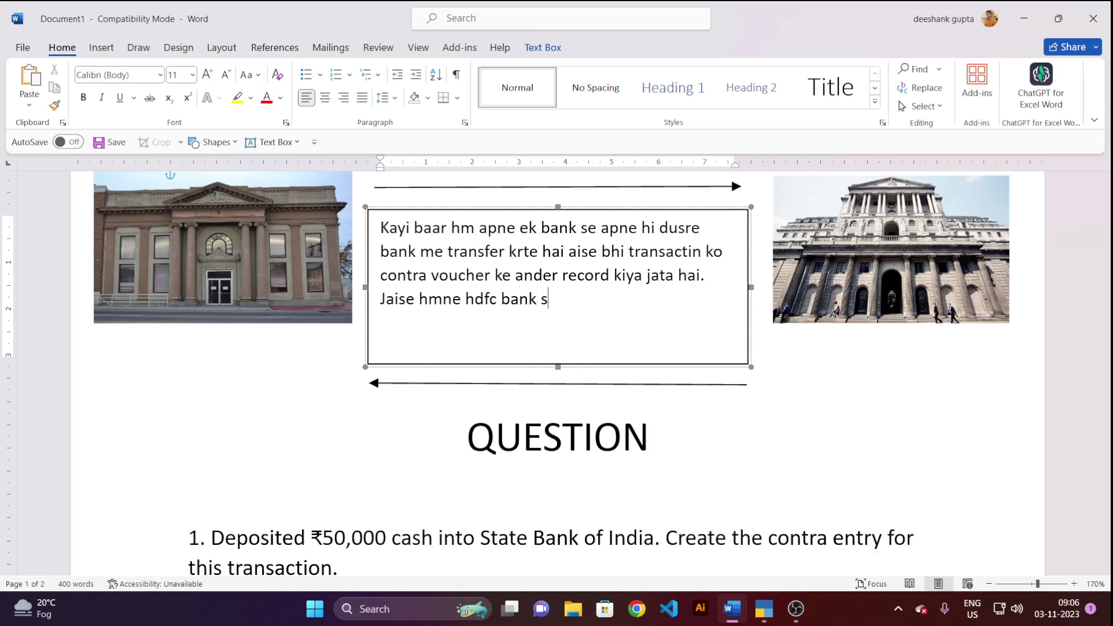
text(e apne sbi ban)
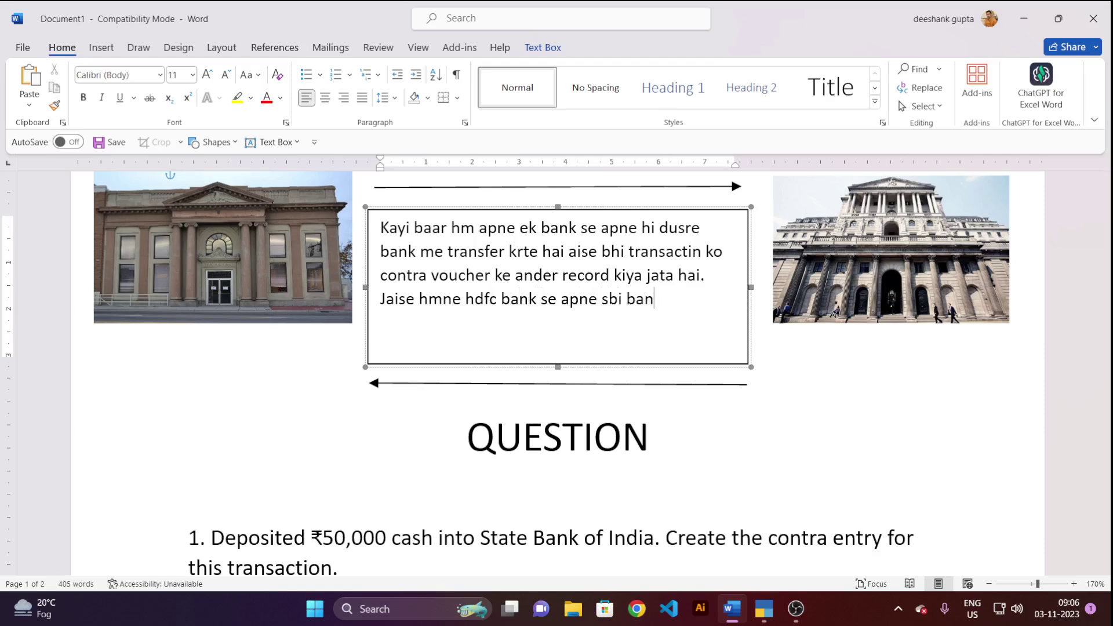
text(k me amount t)
text(ransfer )
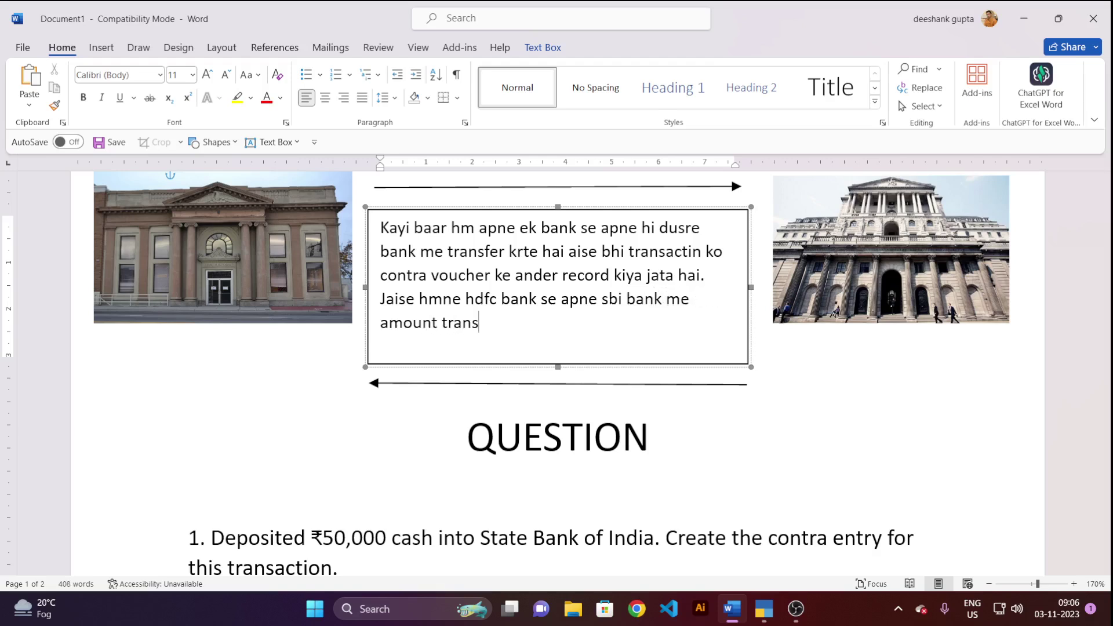
text(kiya.)
scroll(555, 374, up, 5)
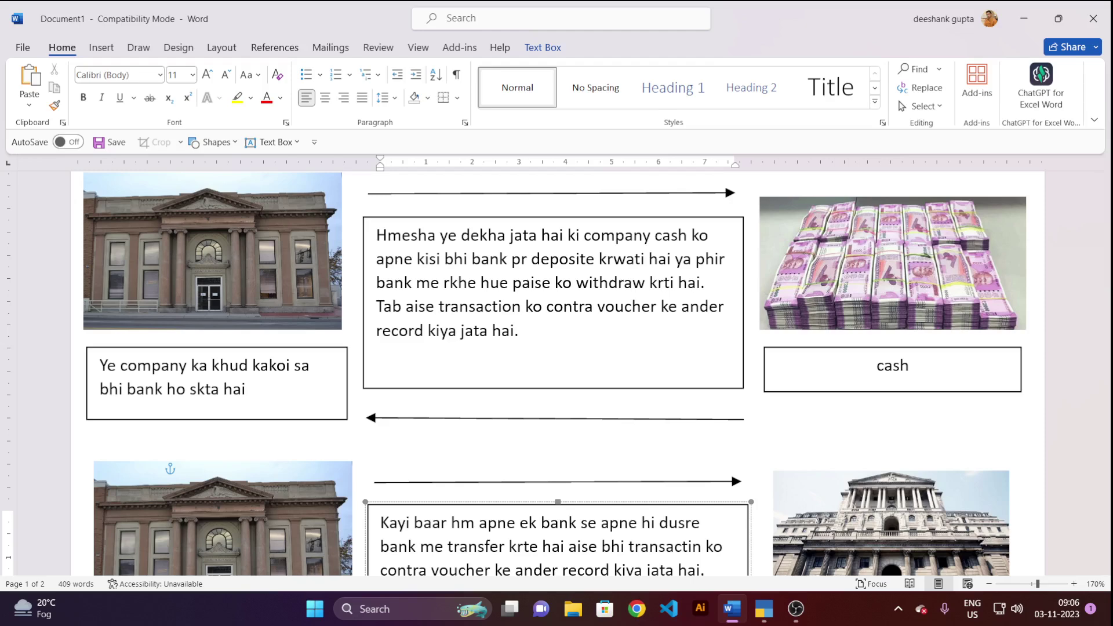
Scroll down to the QUESTION page, which starts with the ₹50,000 cash deposit into State Bank of India.
scroll(452, 241, down, 3)
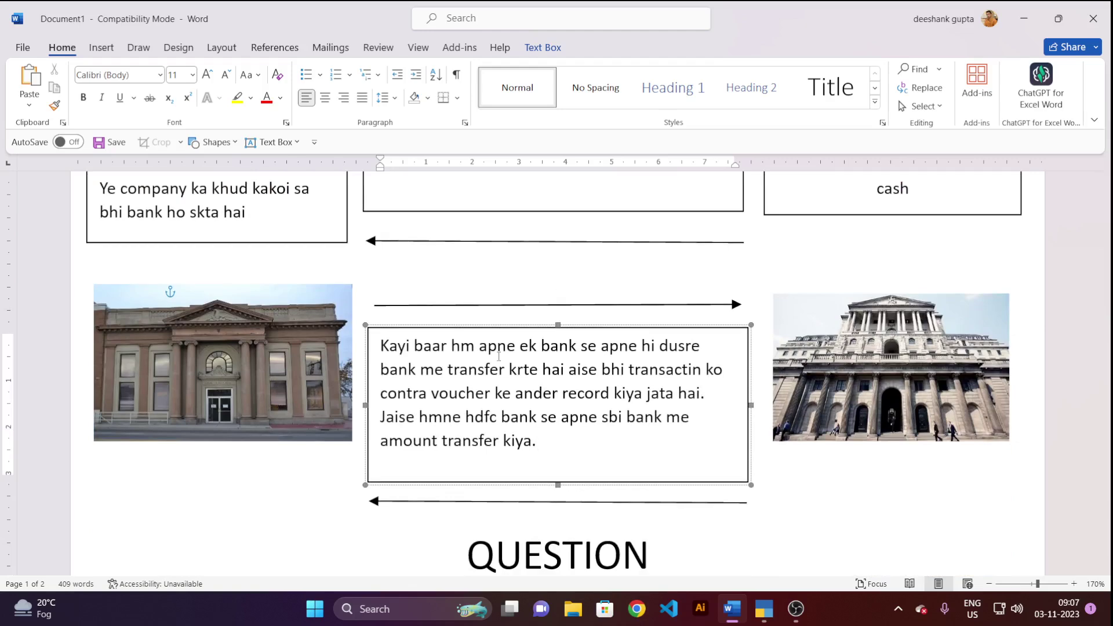
scroll(497, 339, down, 3)
scroll(497, 339, down, 2)
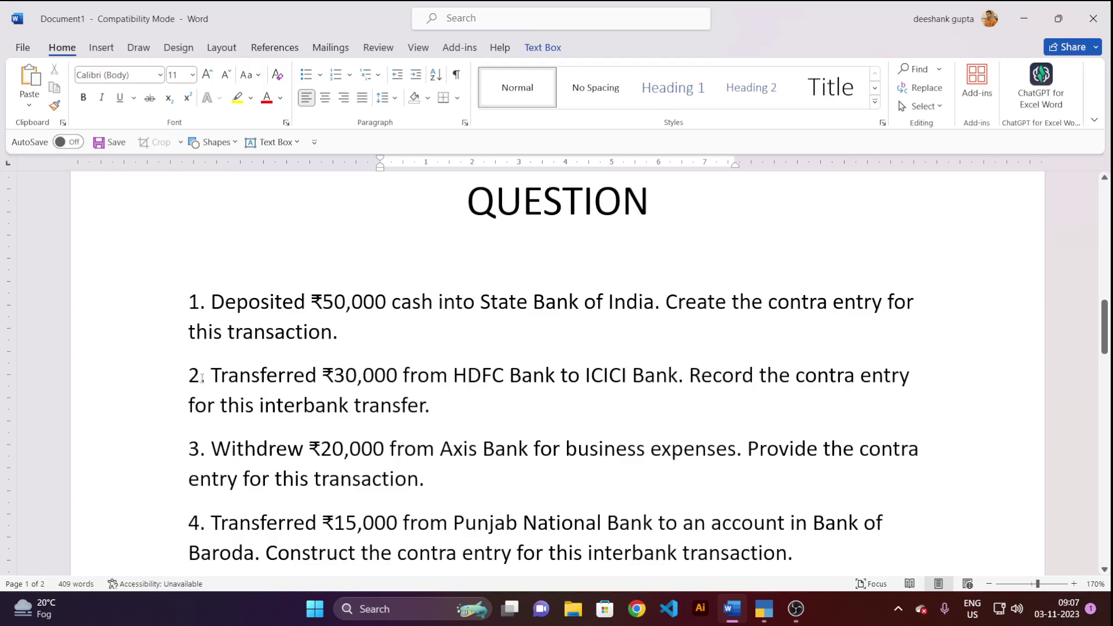
Highlight the HDFC-to-ICICI transfer, Axis Bank withdrawal and Punjab National Bank transfer in questions 2–4.
drag(215, 376, 672, 378)
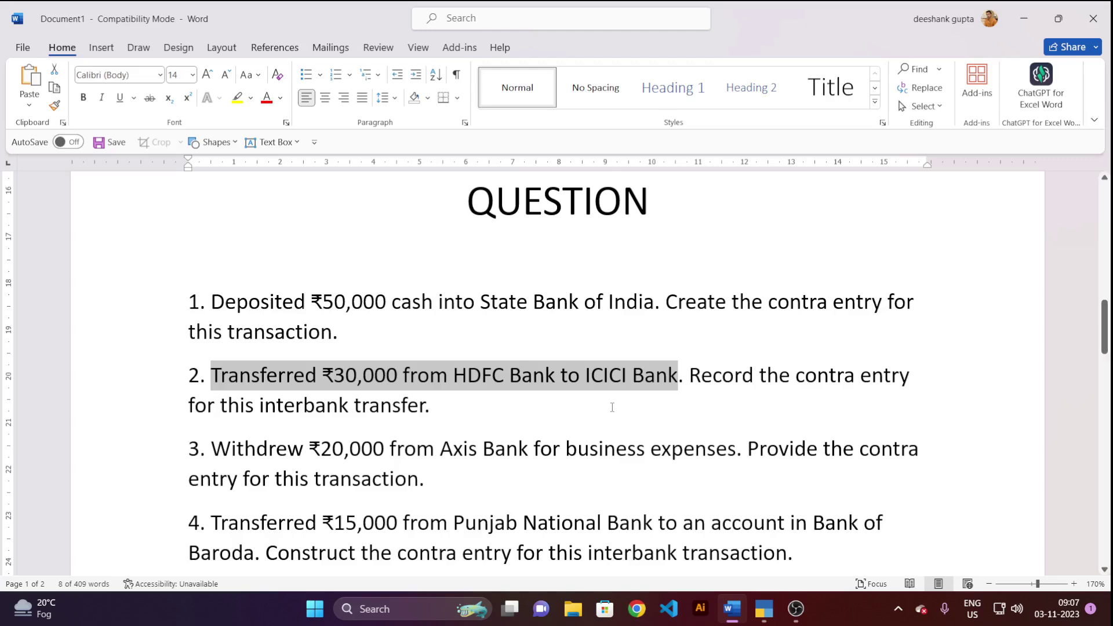
scroll(613, 408, down, 3)
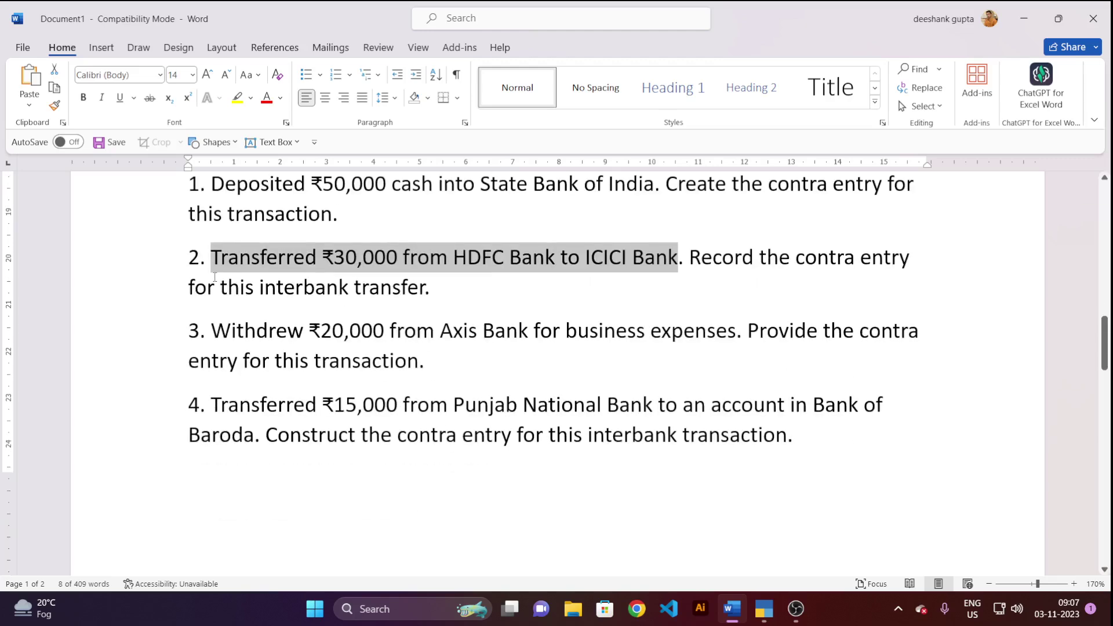
drag(213, 331, 689, 345)
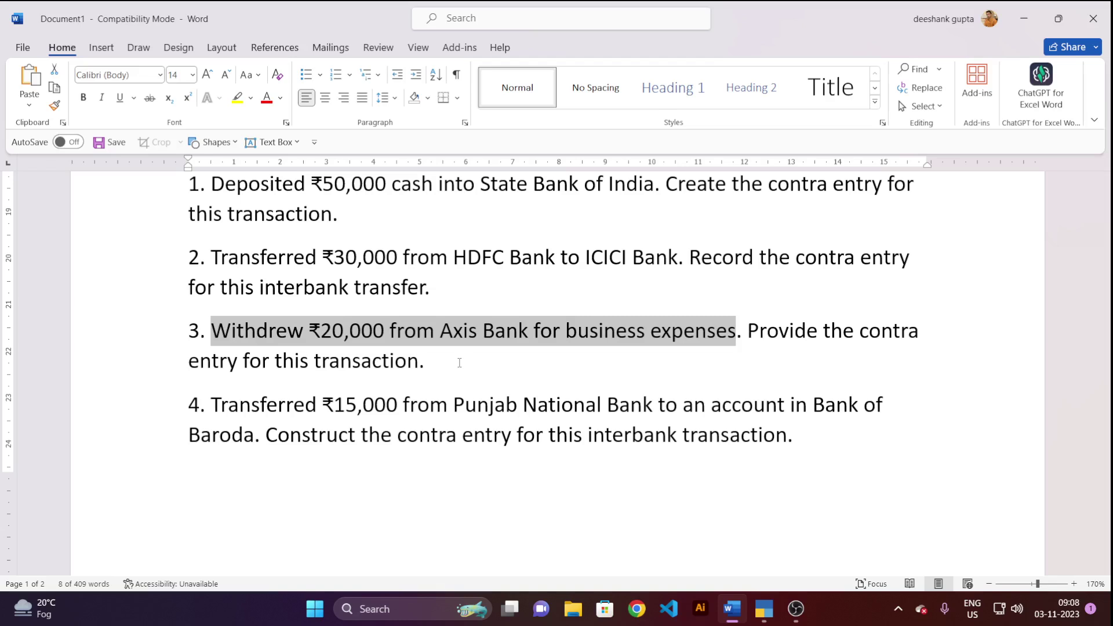
scroll(459, 362, down, 3)
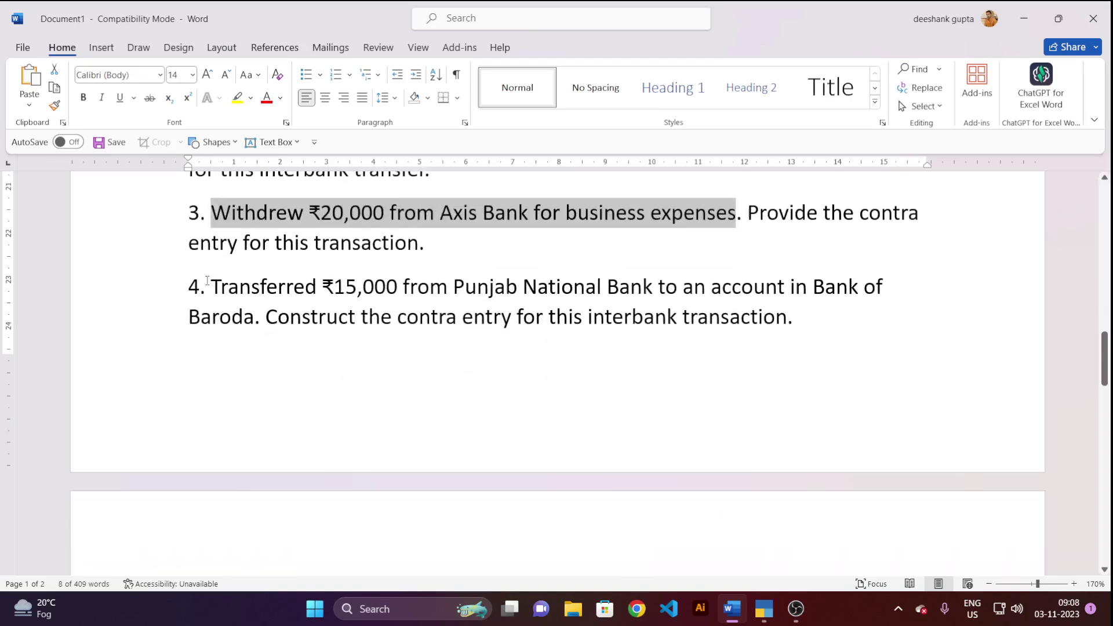
drag(208, 284, 868, 290)
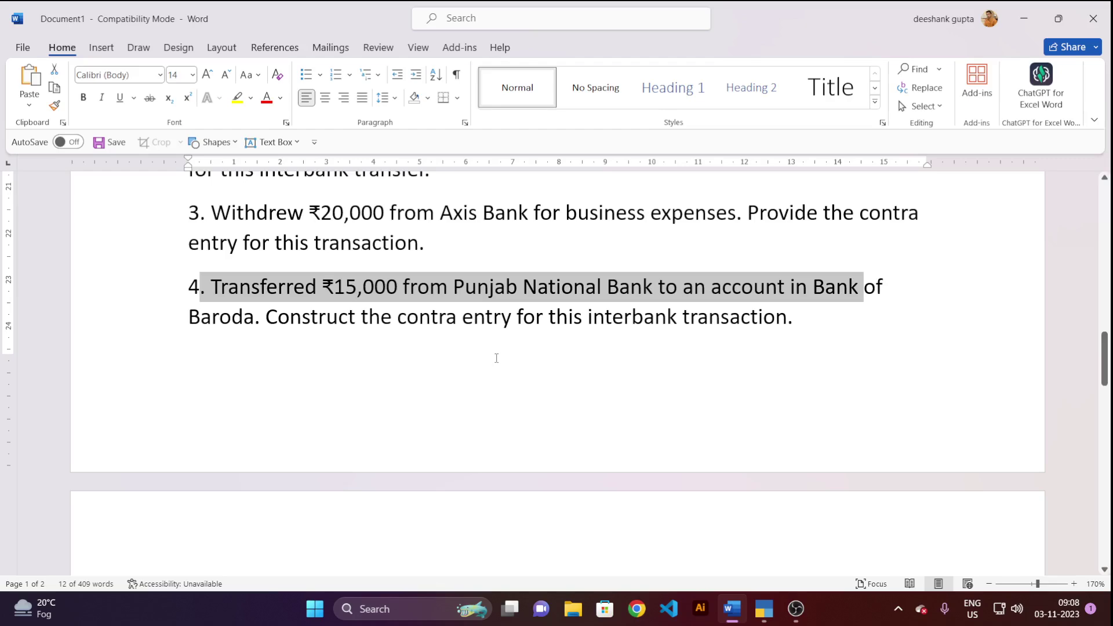
Highlight question 5's cash receipt and deposit wording on page 2, then clear the selection.
scroll(496, 358, down, 5)
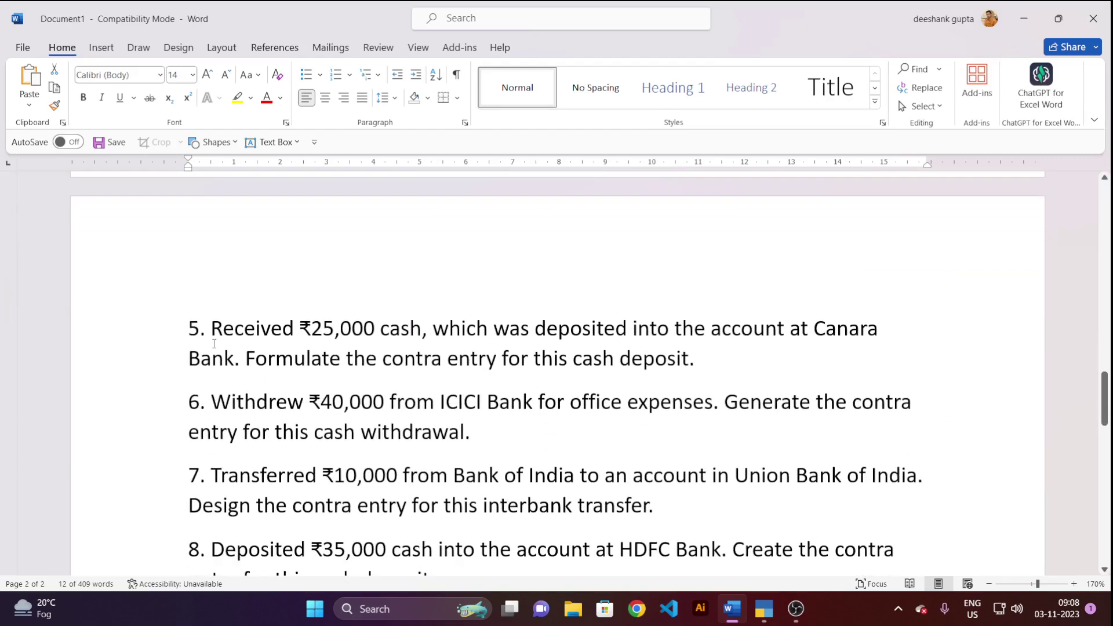
drag(214, 330, 561, 334)
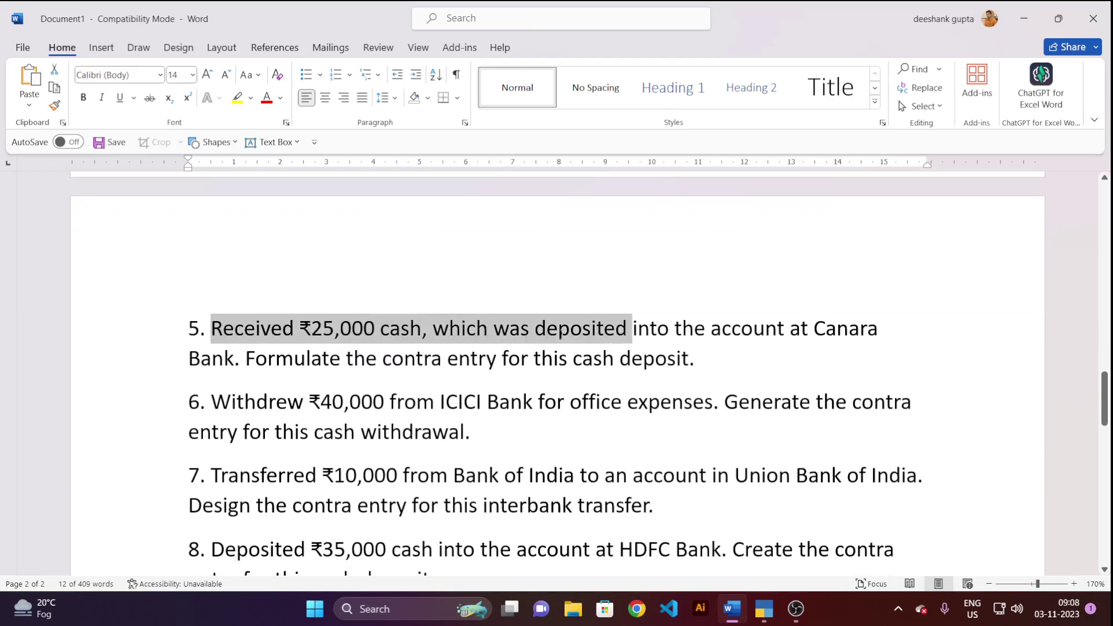
drag(631, 334, 243, 377)
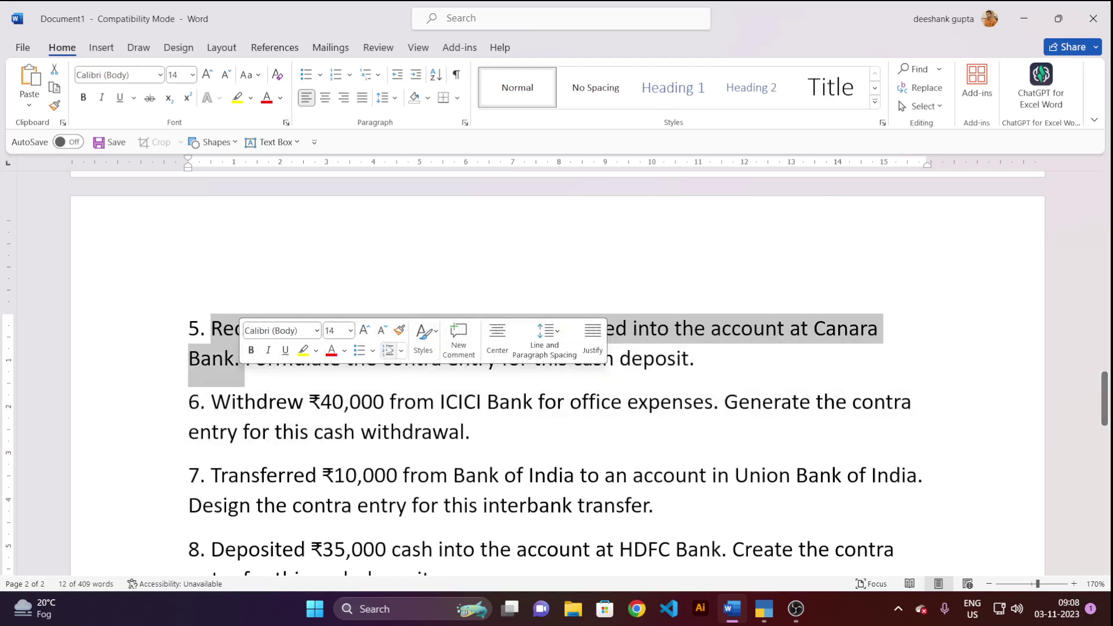
click(255, 326)
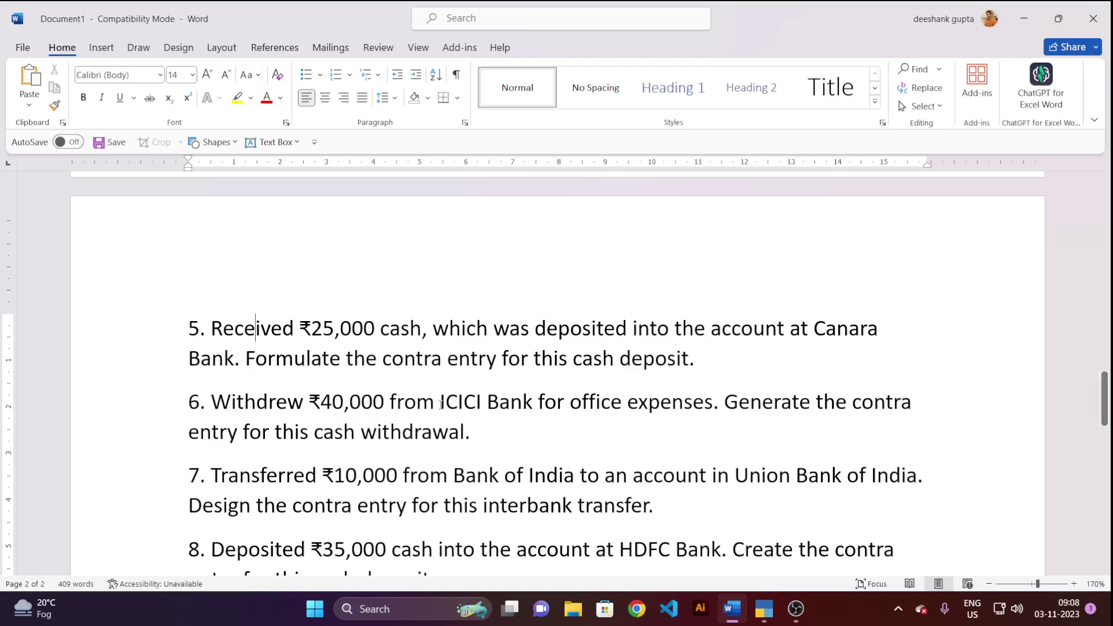
Scroll down to question 15, then back up to questions 1–3 under the QUESTION heading.
scroll(440, 404, down, 3)
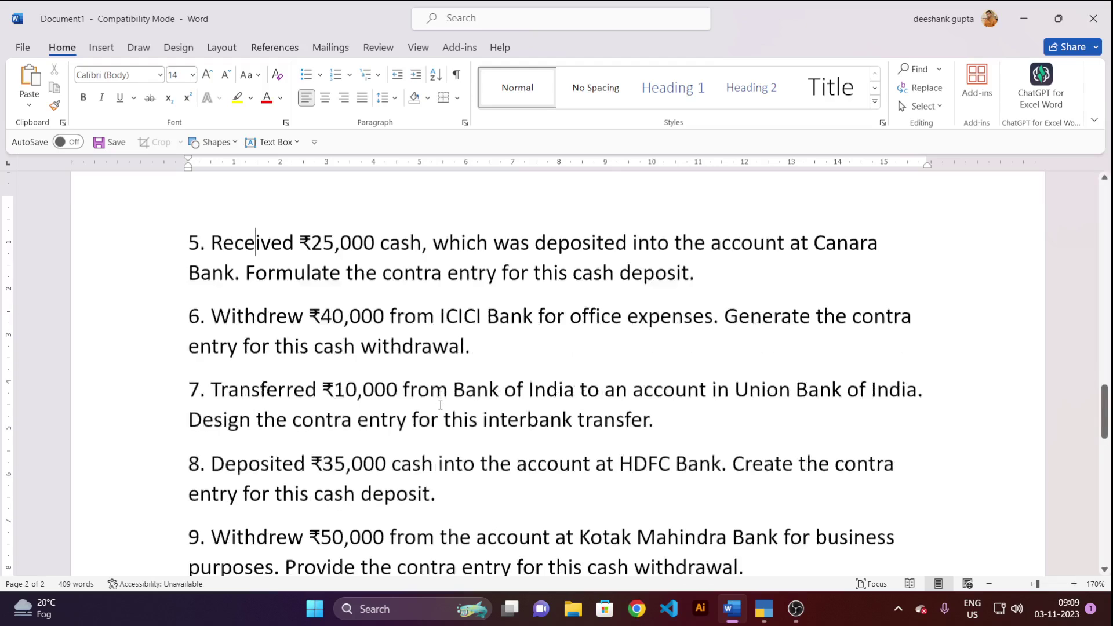
scroll(264, 396, down, 6)
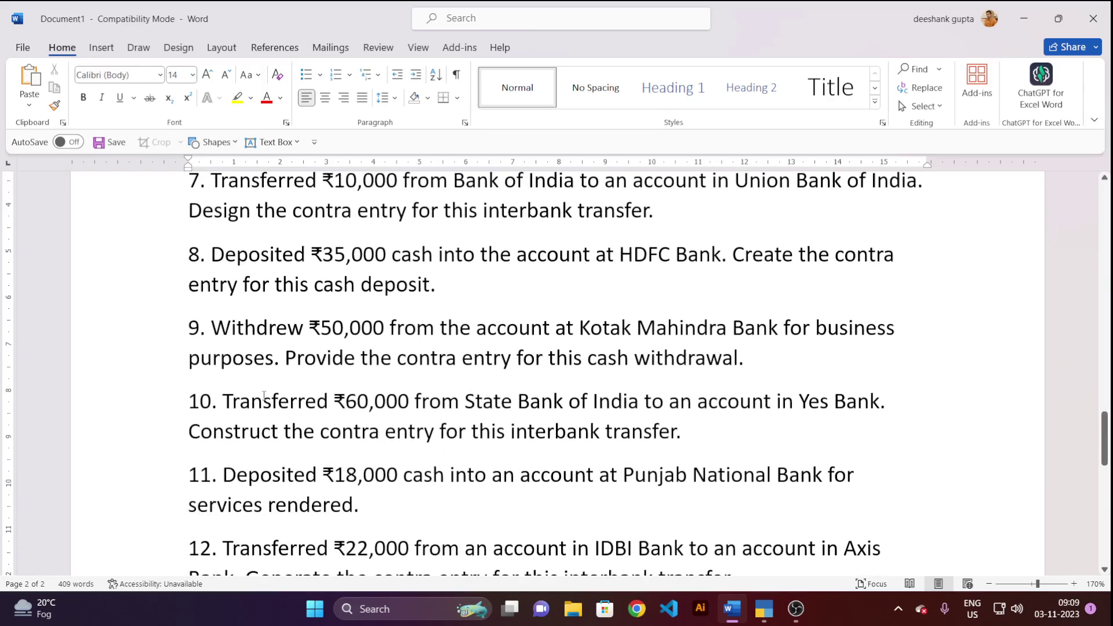
scroll(263, 396, down, 3)
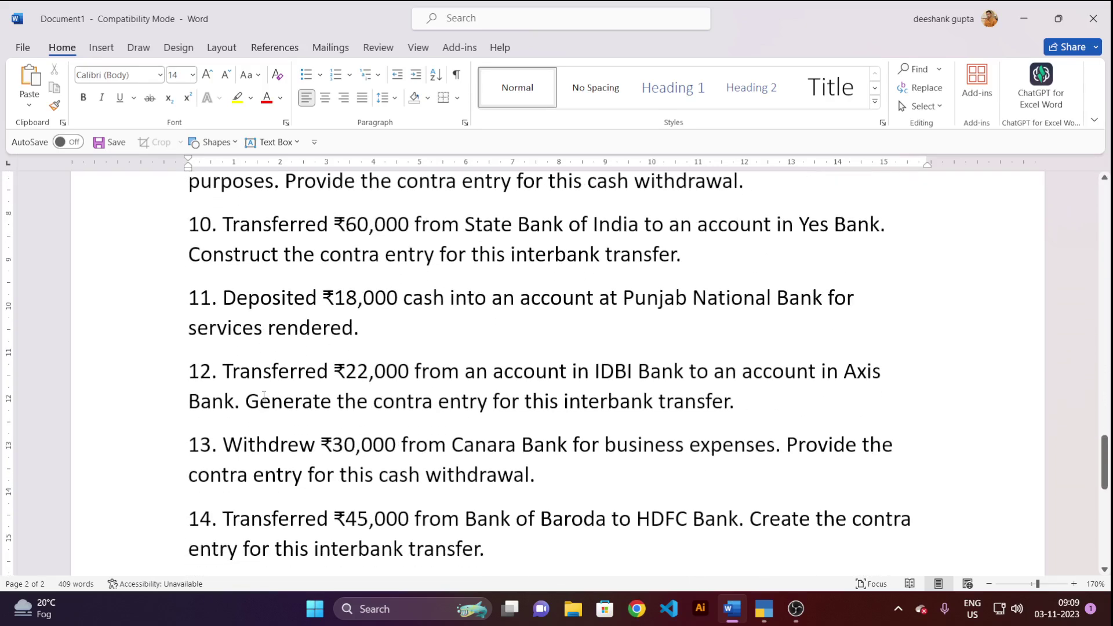
scroll(264, 395, down, 2)
scroll(264, 395, down, 3)
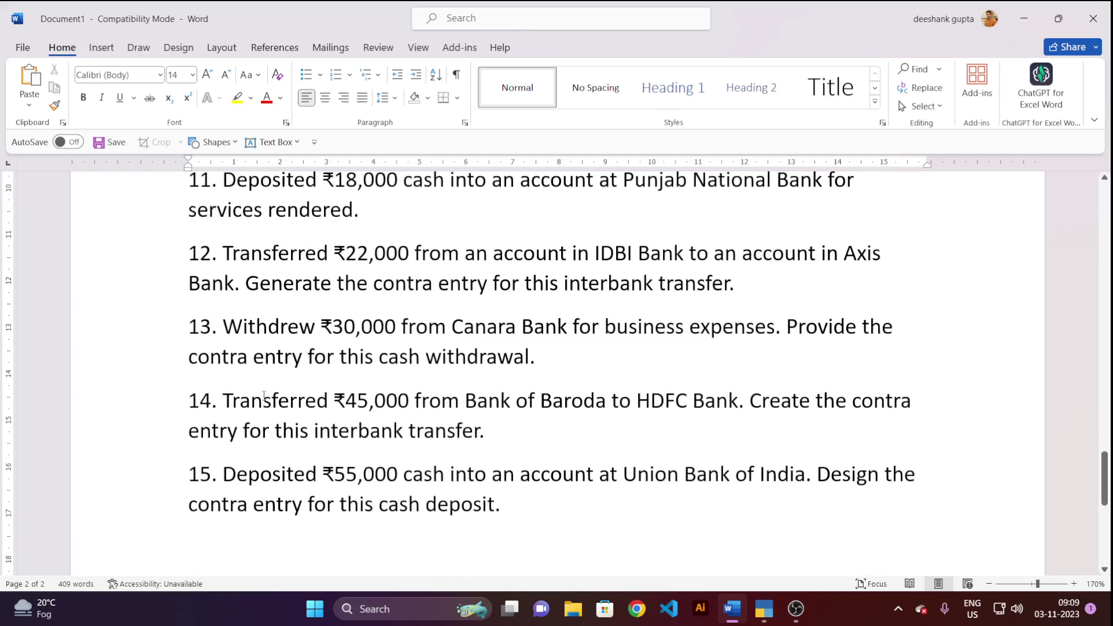
scroll(263, 396, up, 3)
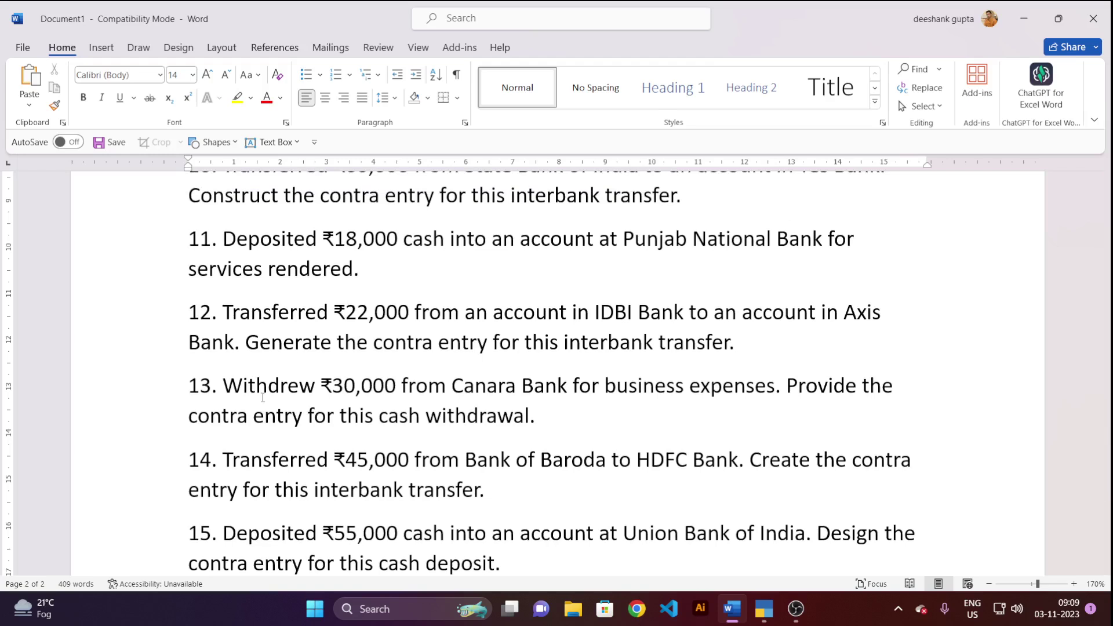
scroll(290, 456, up, 6)
scroll(290, 455, up, 18)
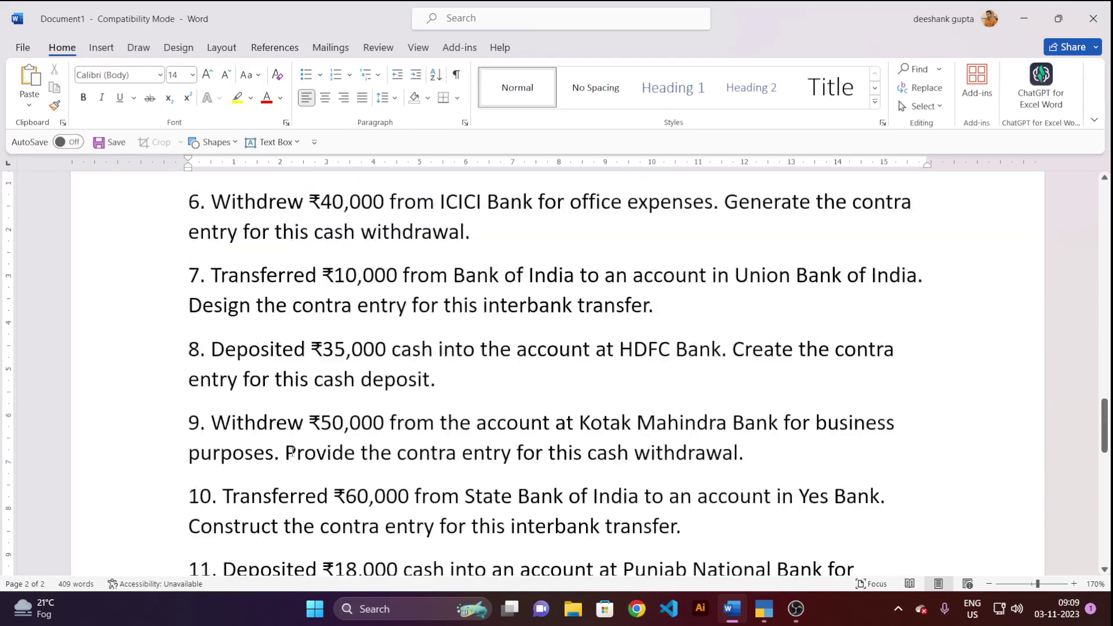
scroll(292, 452, up, 6)
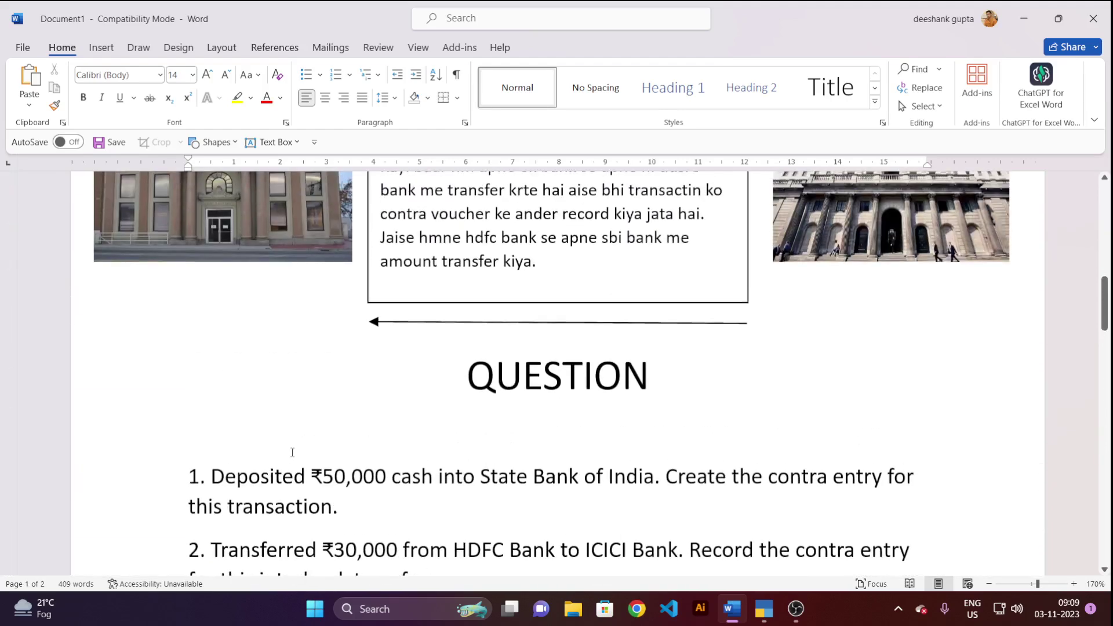
scroll(292, 453, down, 2)
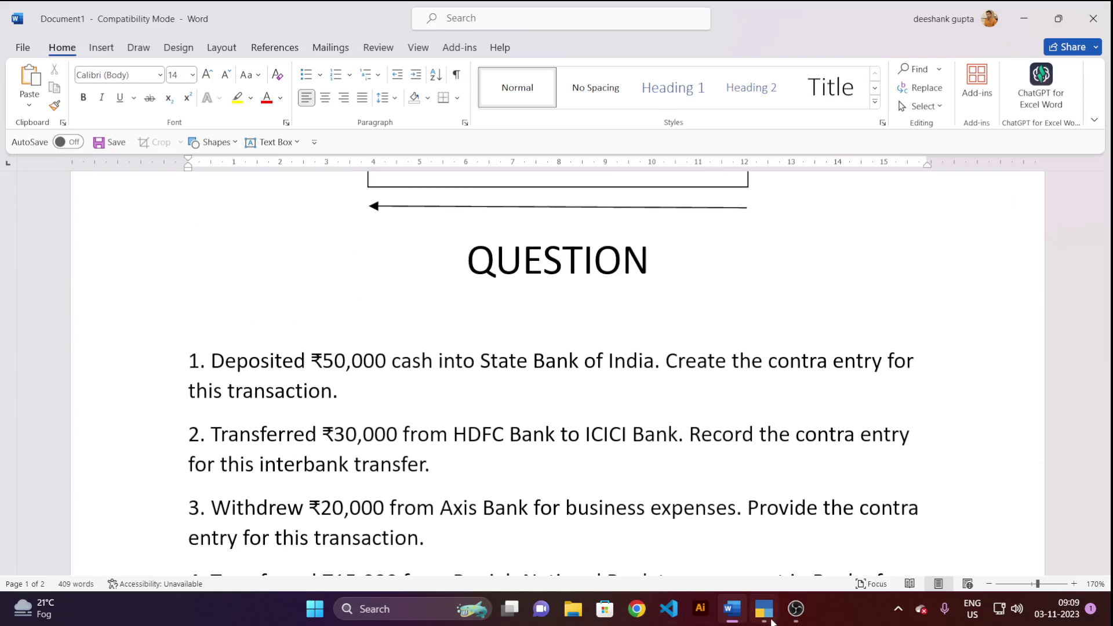
Return to the TallyPrime Contra voucher No. 1 and switch it to Double Entry mode.
click(796, 610)
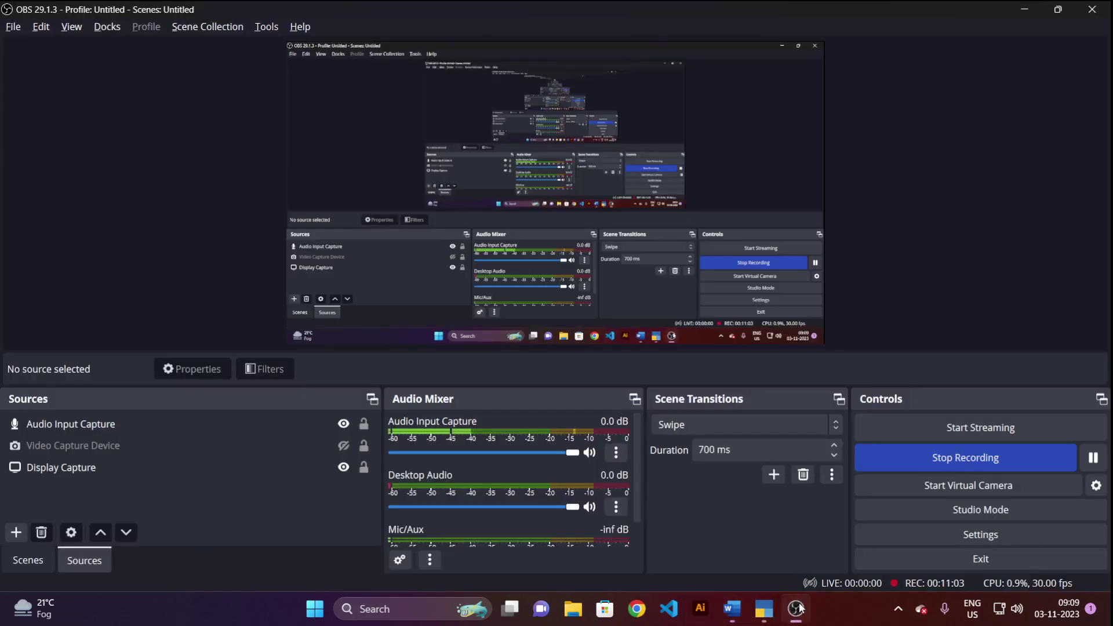
click(795, 610)
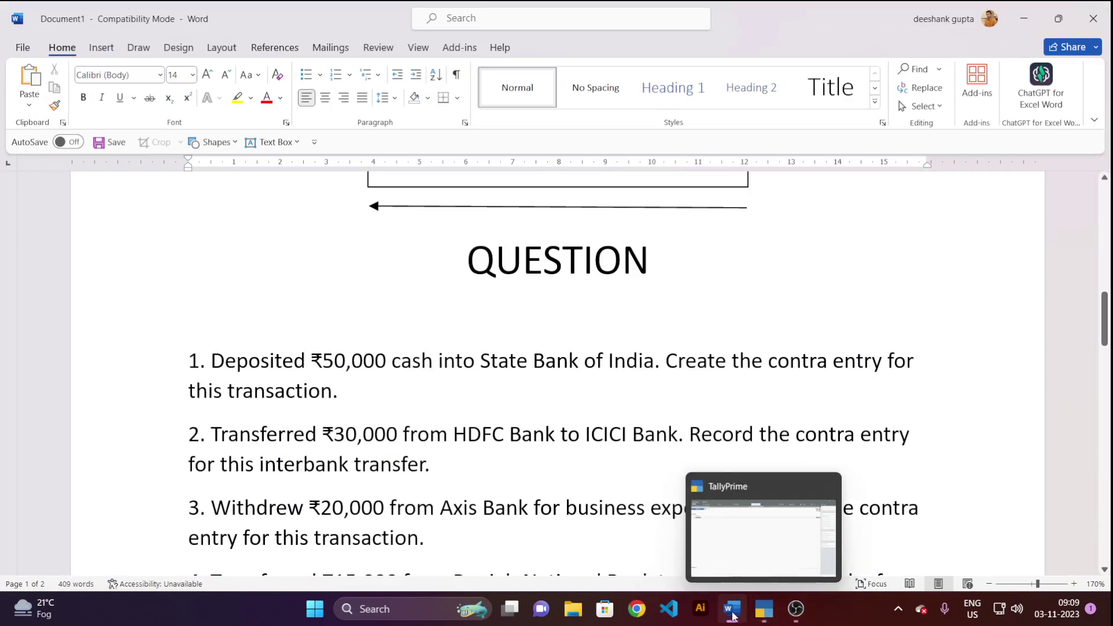
click(765, 612)
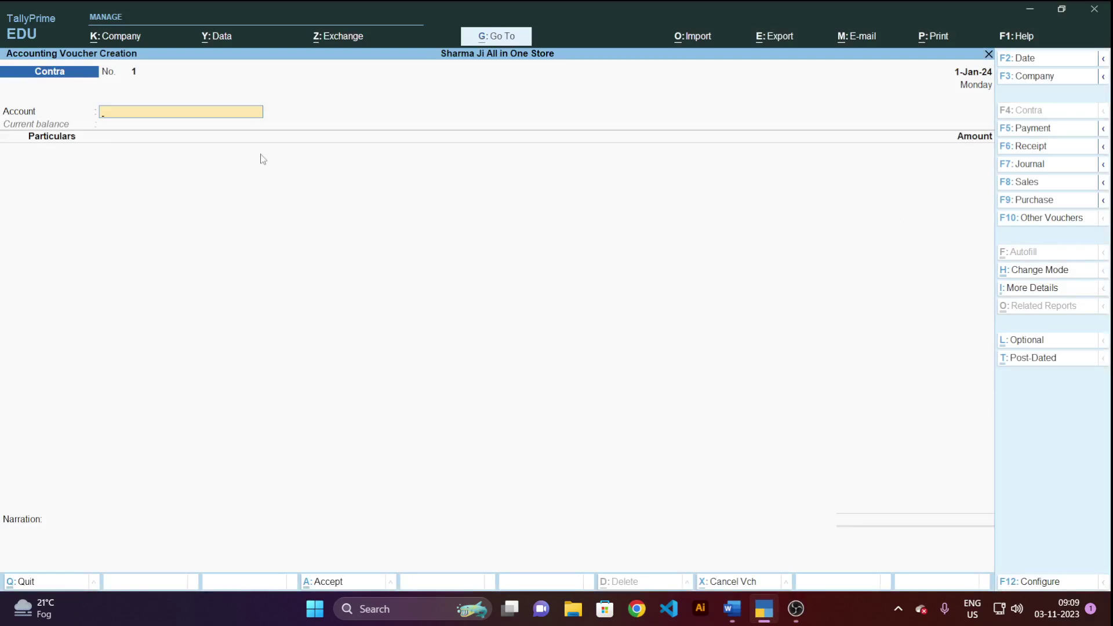
click(1044, 272)
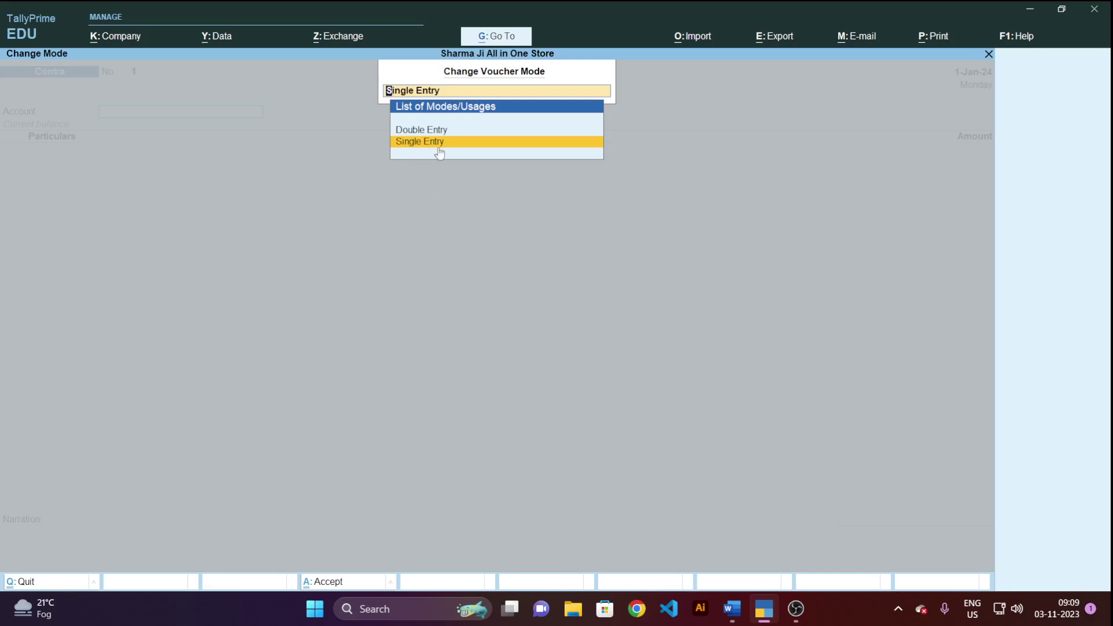
key(Return)
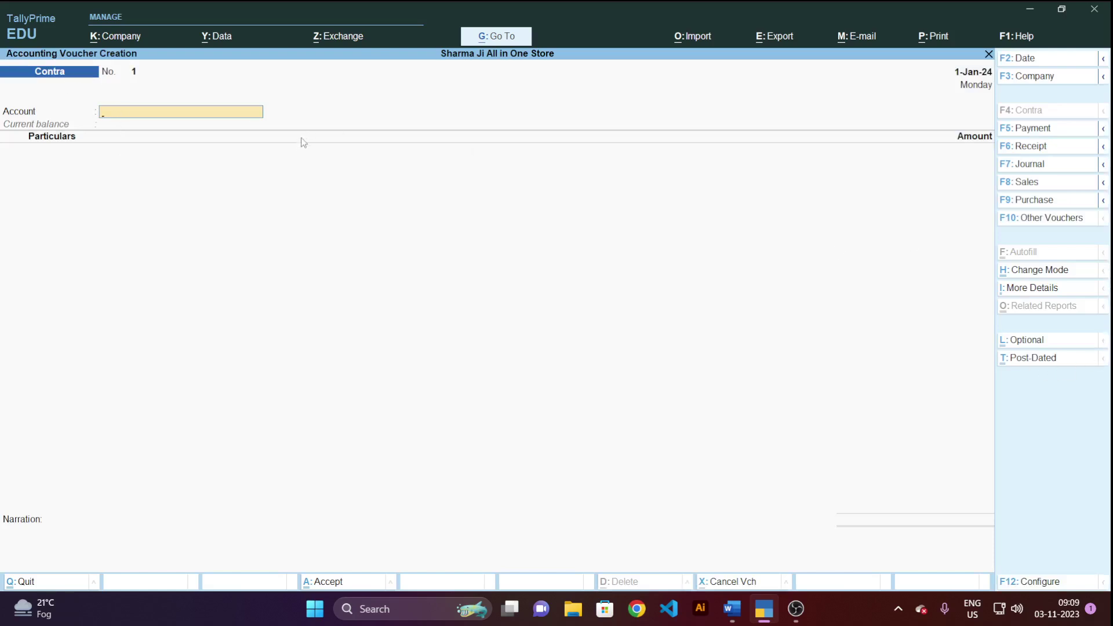
click(1035, 270)
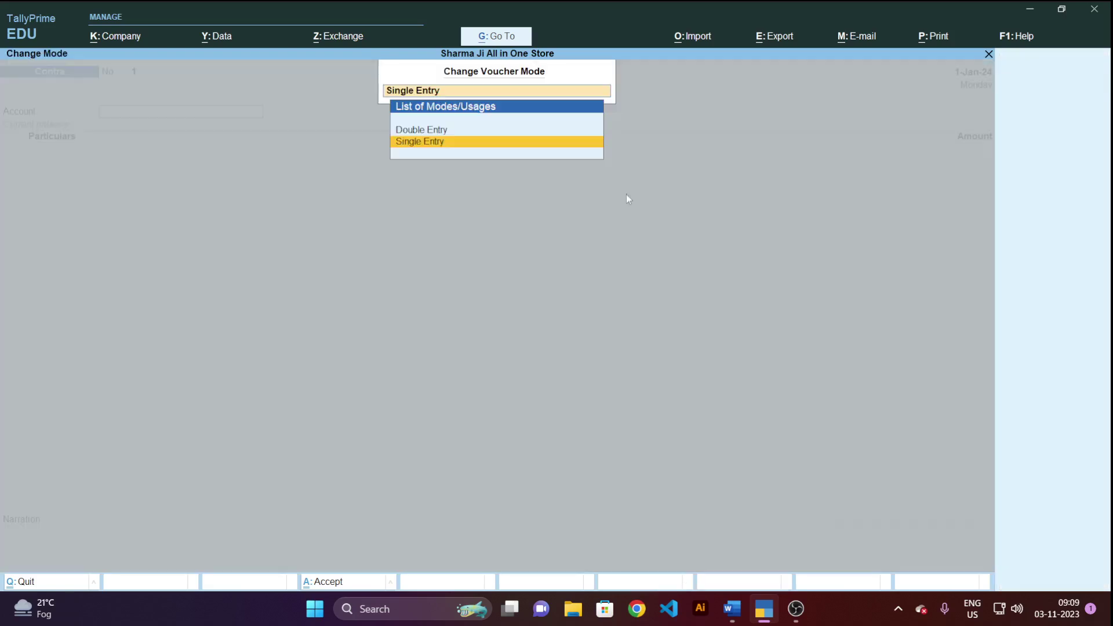
click(424, 131)
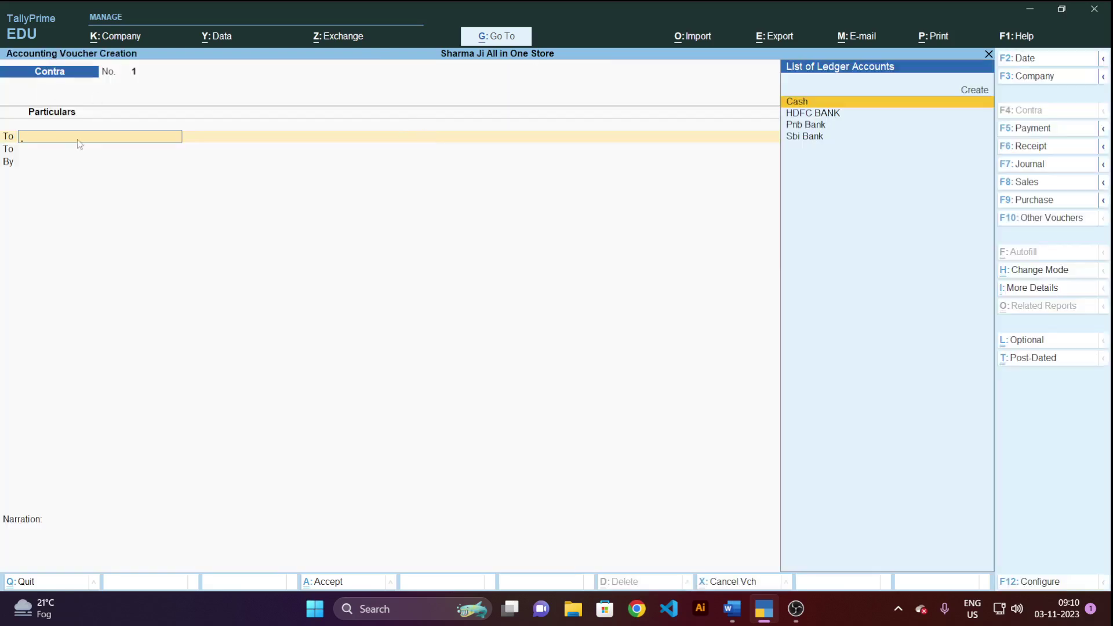
Switch the Contra voucher back to Single Entry, then discard it and return to the Gateway of Tally.
click(1038, 270)
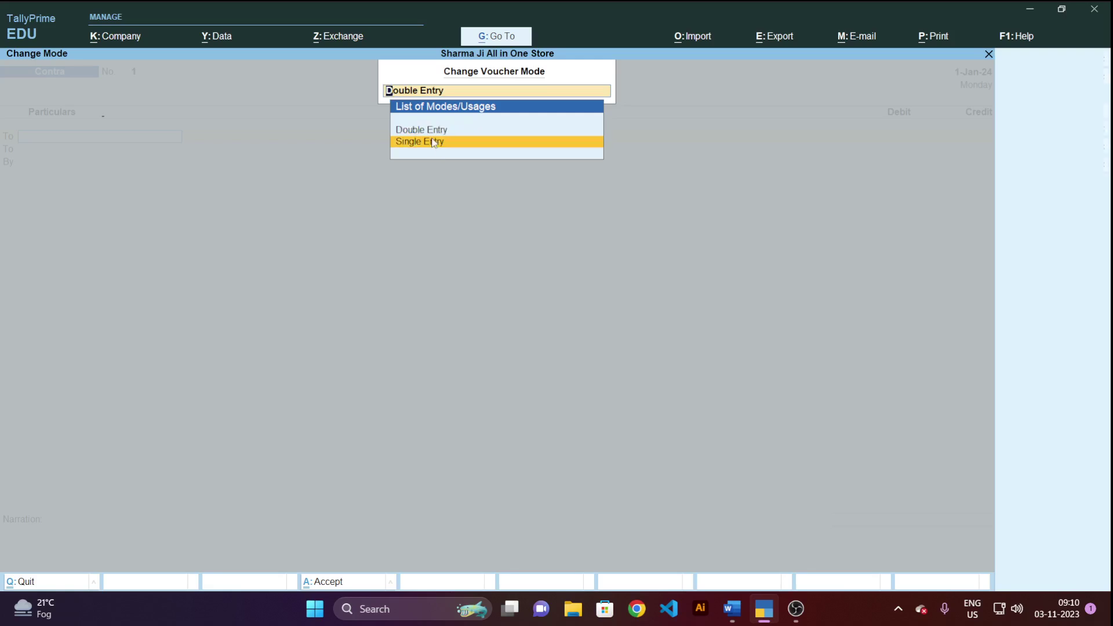
click(433, 142)
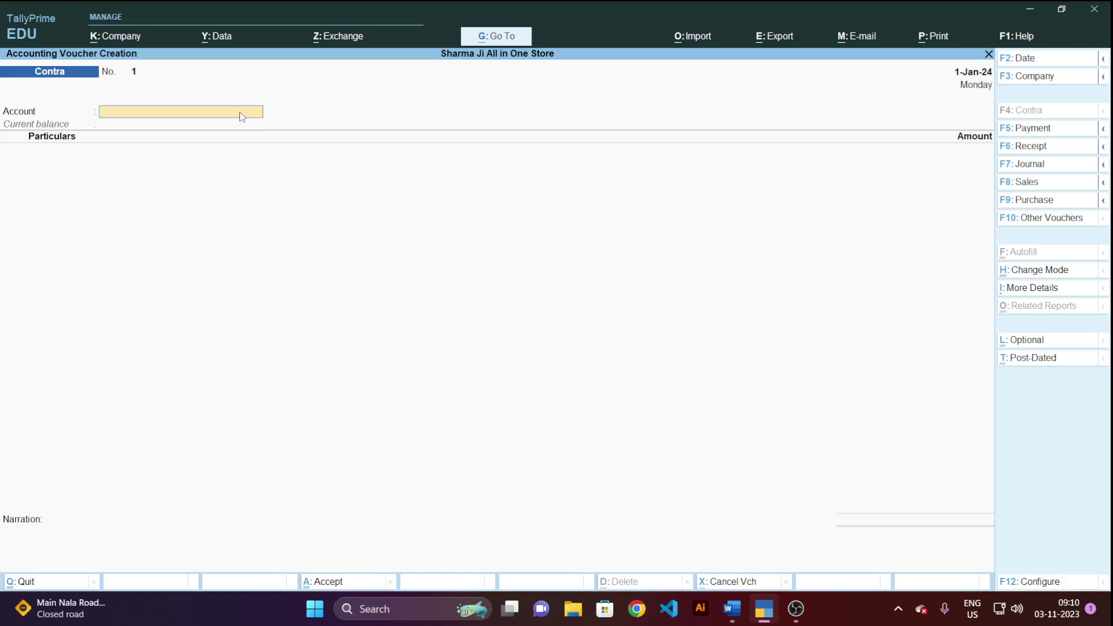
key(Escape)
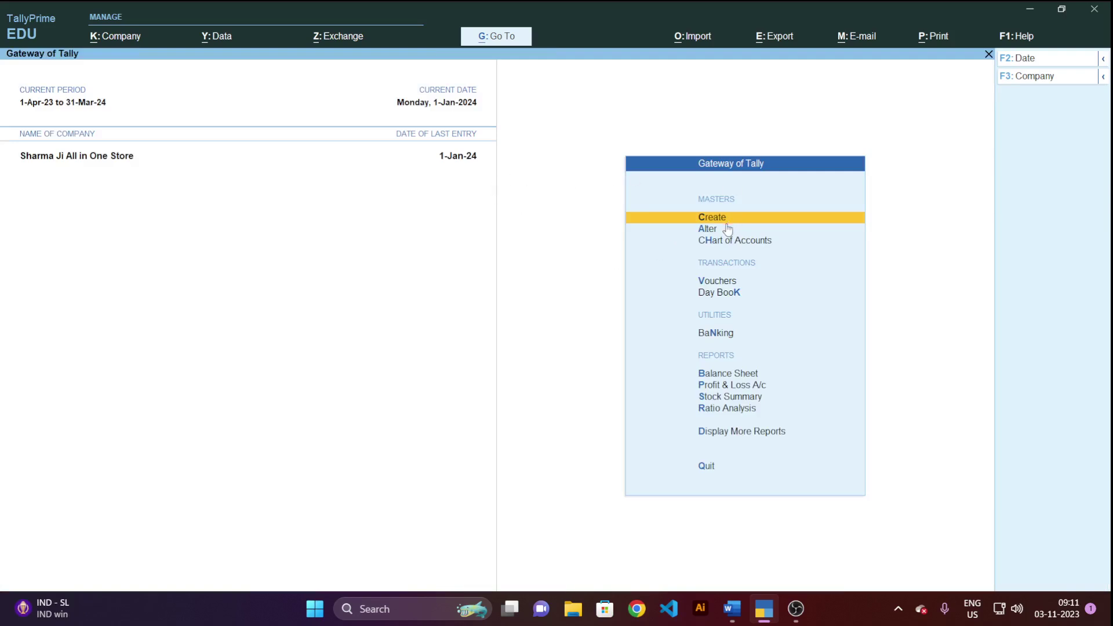
Open Display More Reports from the Gateway, after a brief detour into Inventory Books.
click(726, 434)
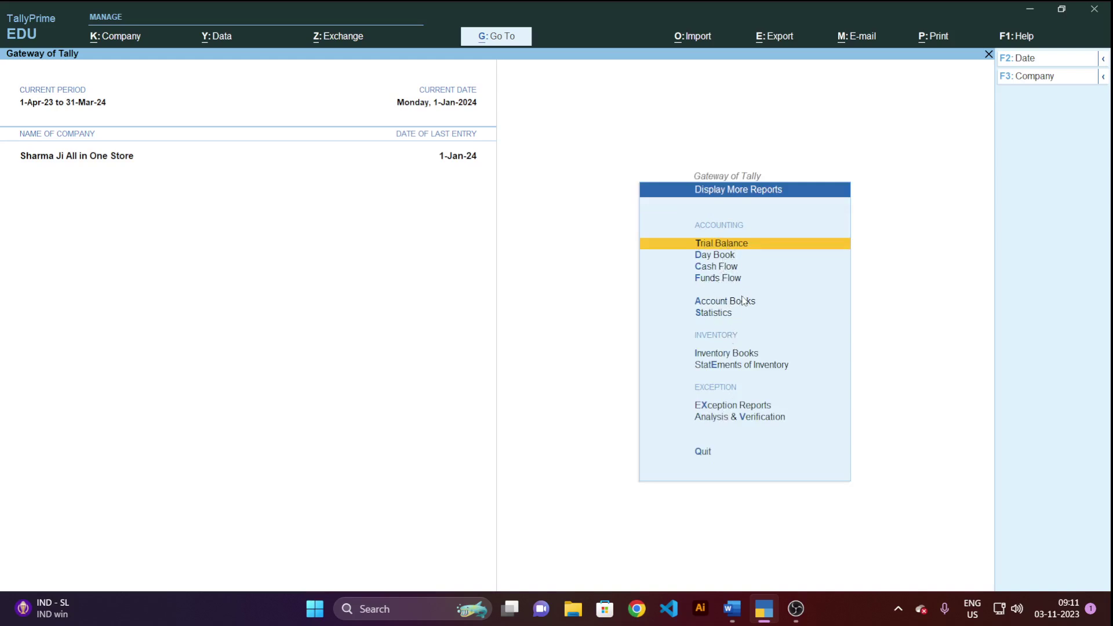
click(750, 356)
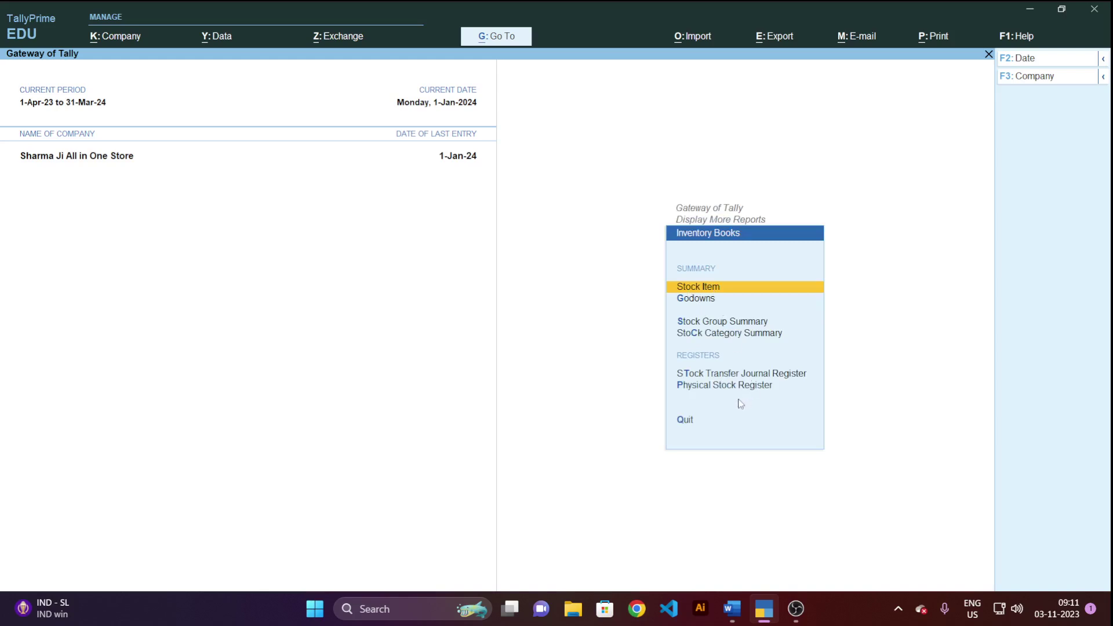
key(Escape)
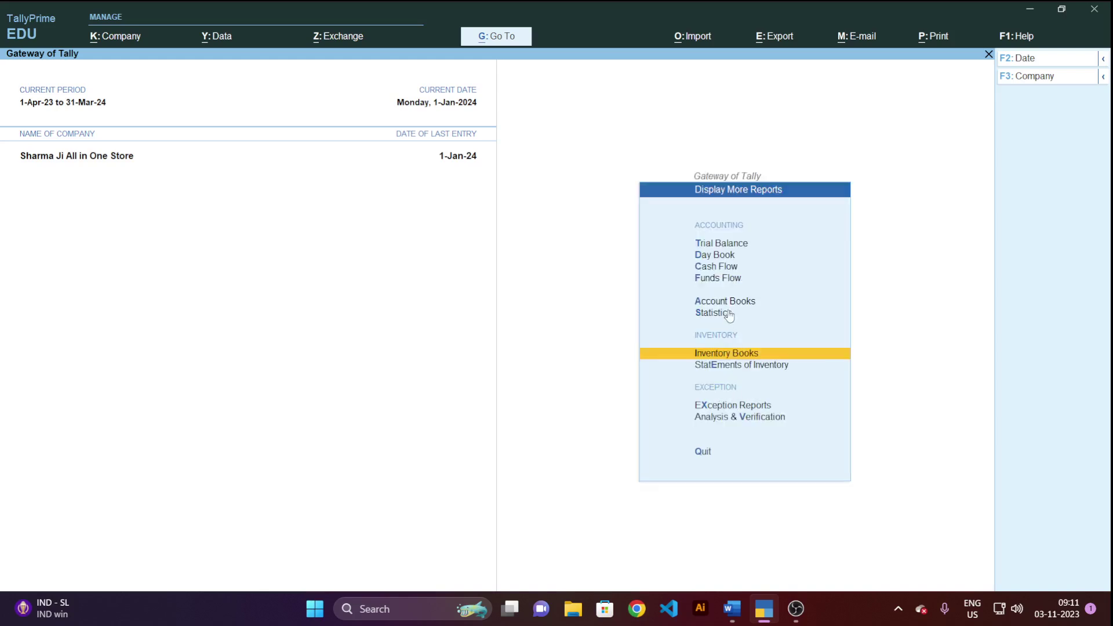
key(Escape)
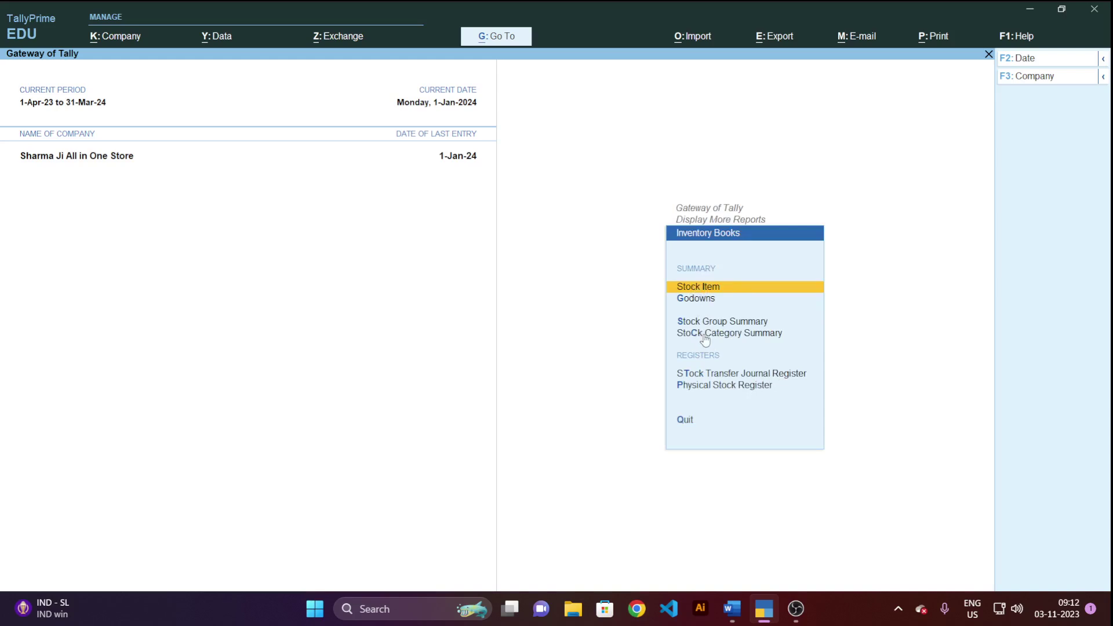
key(Escape)
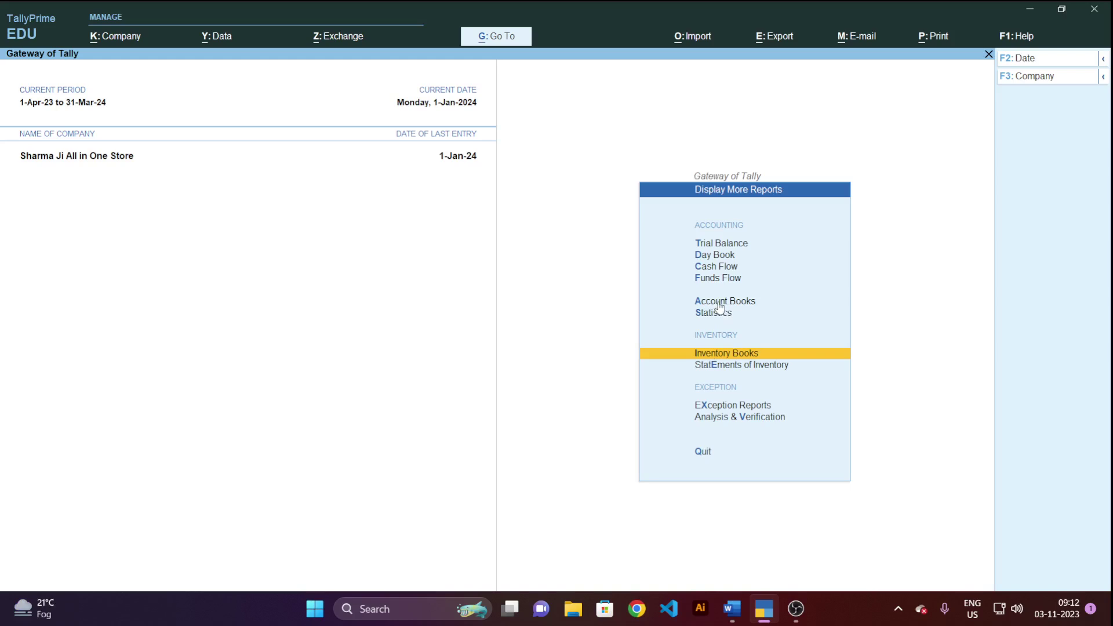
key(Escape)
key(Escape)
key(Escape)
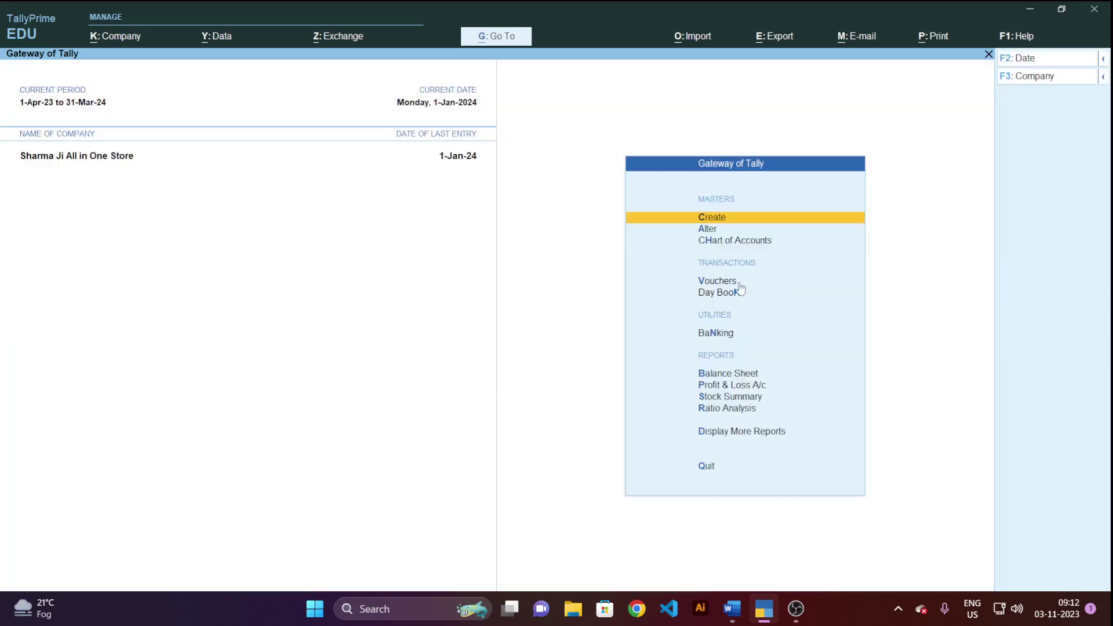
click(727, 435)
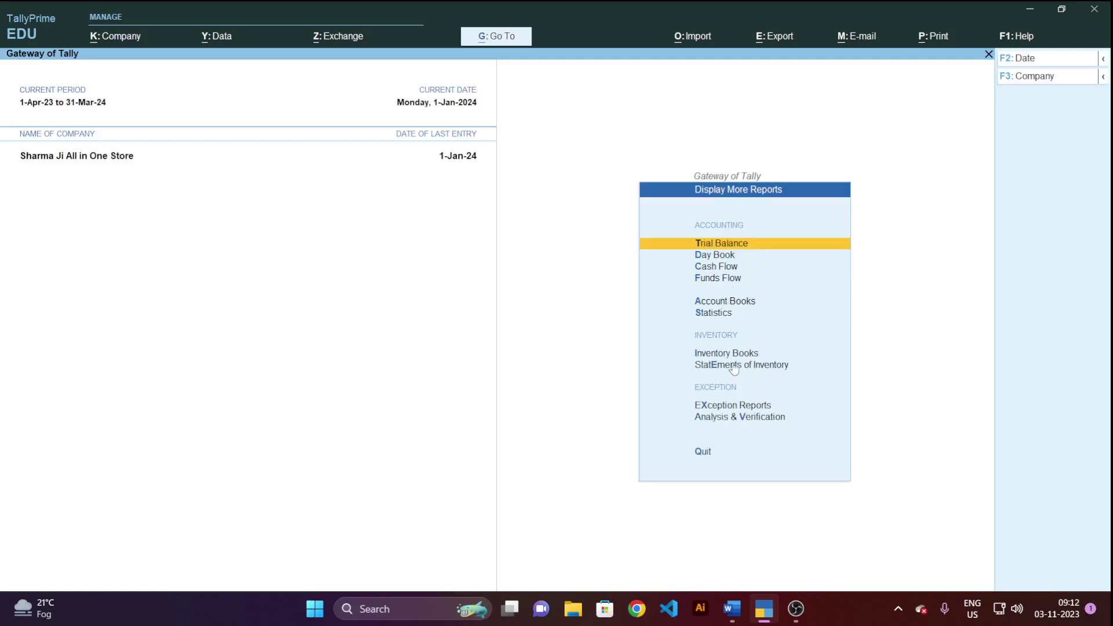
Open the Cash/Bank Book(s) summary and move down through the rows to Sbi Bank.
click(739, 306)
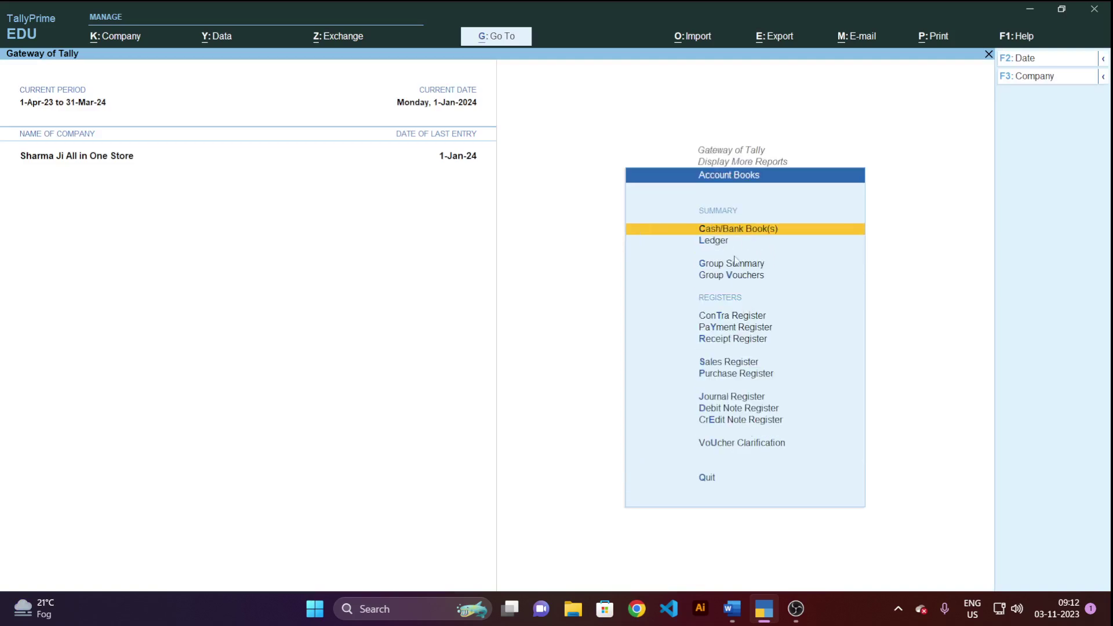
click(758, 235)
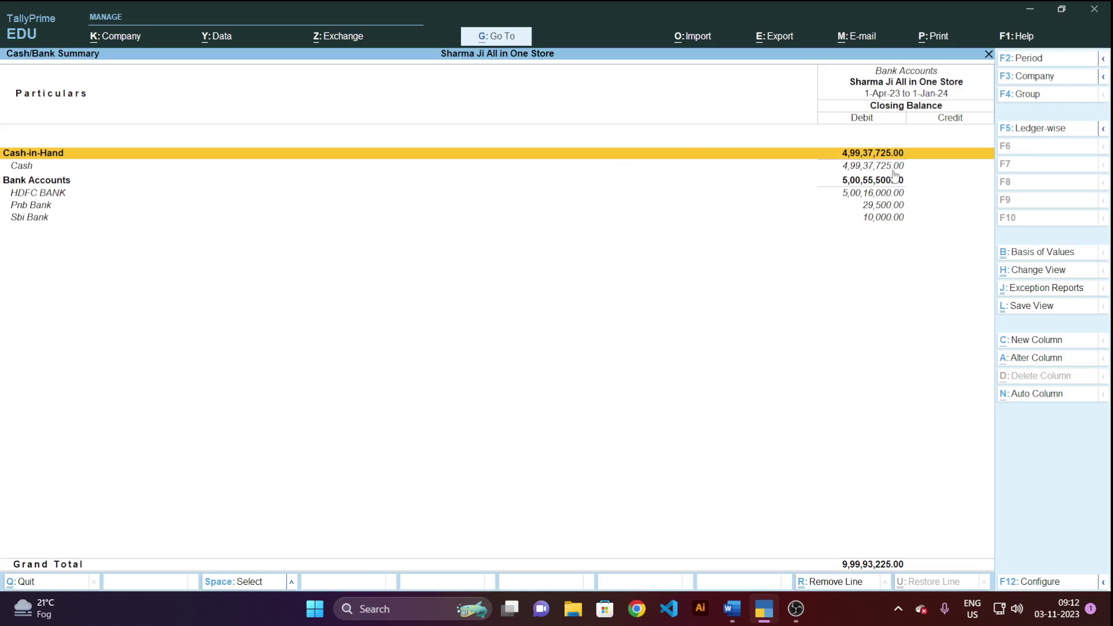
key(Down)
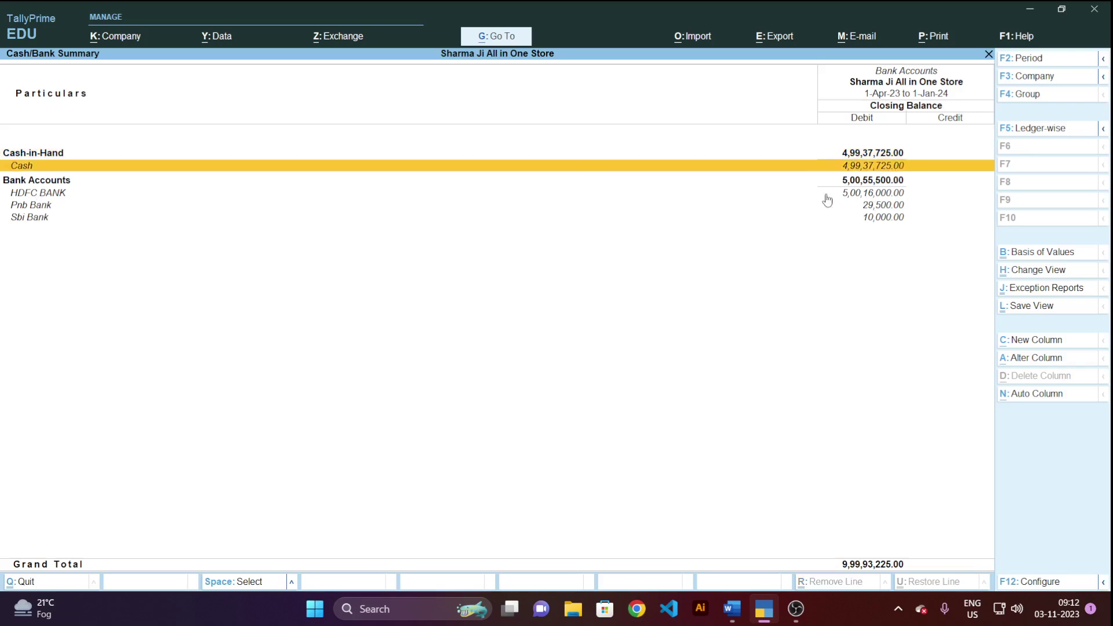
key(Down)
key(Down)
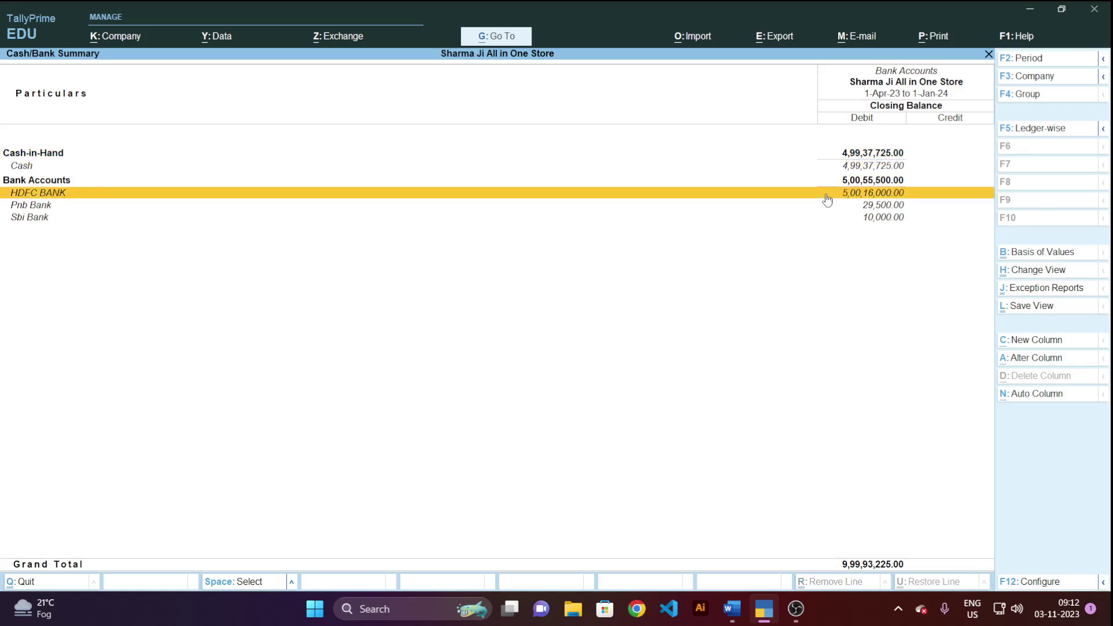
key(Down)
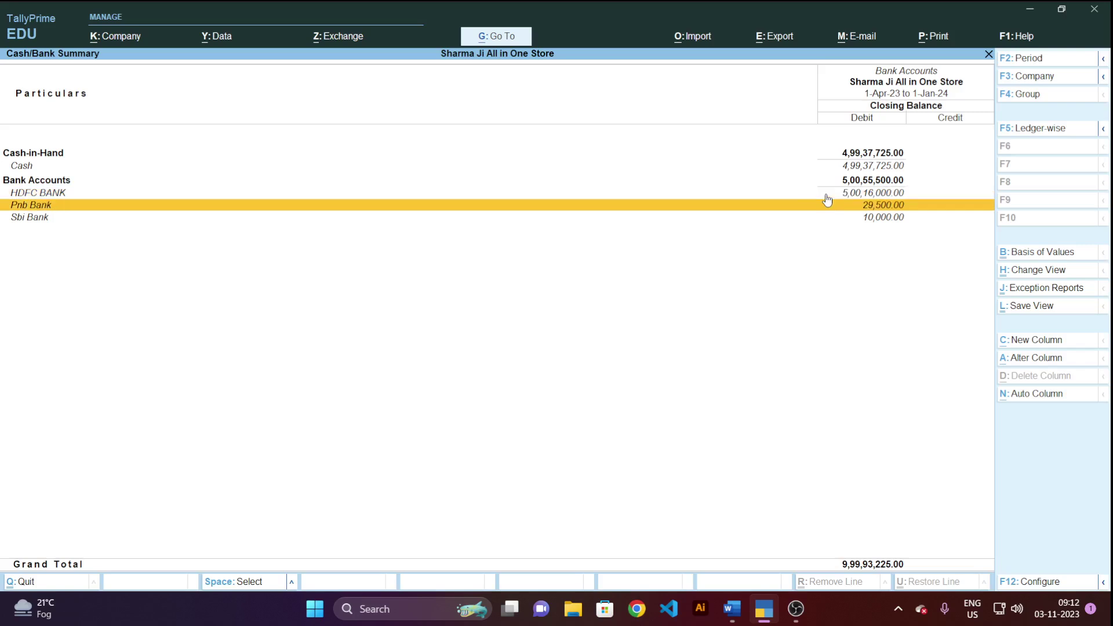
key(Down)
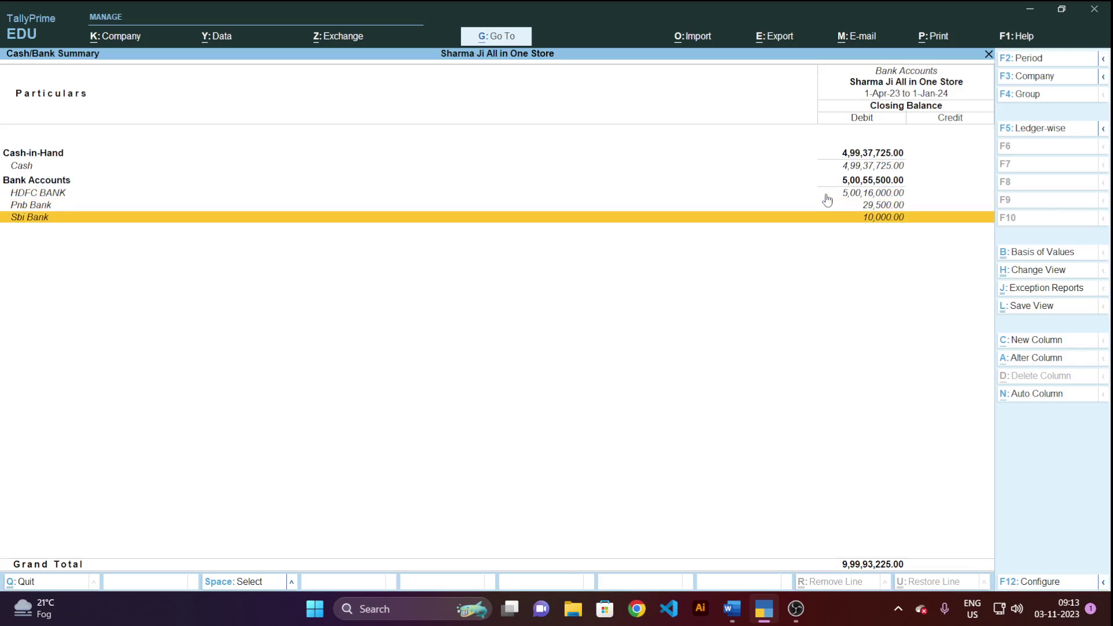
Dismiss the Column Details popup unchanged and close the report back to the Gateway of Tally.
key(alt+c)
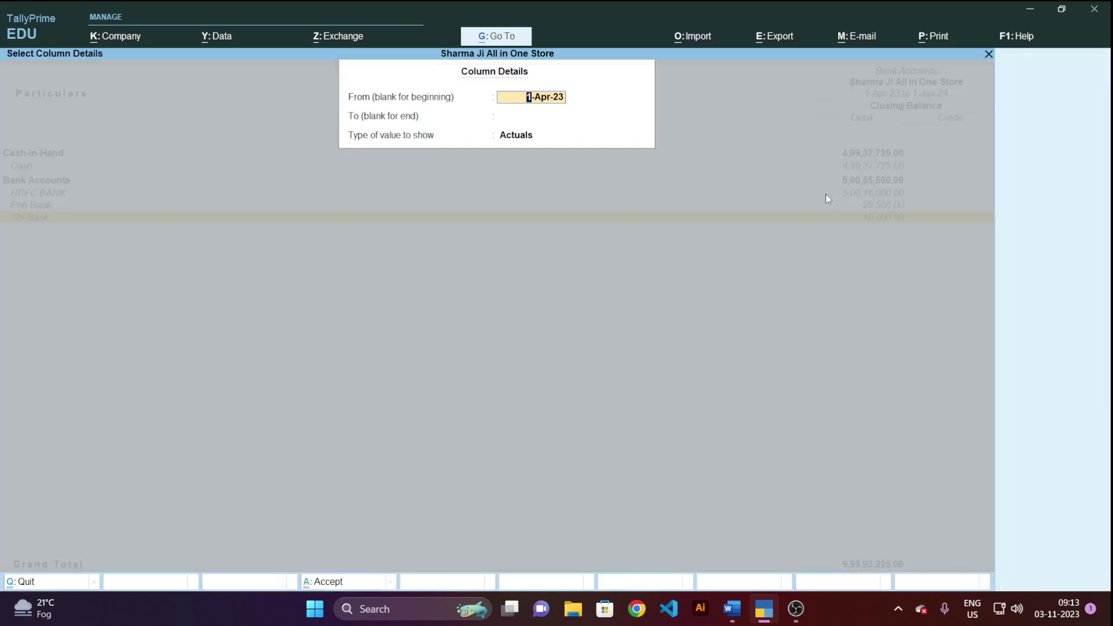
key(BackSpace)
key(Escape)
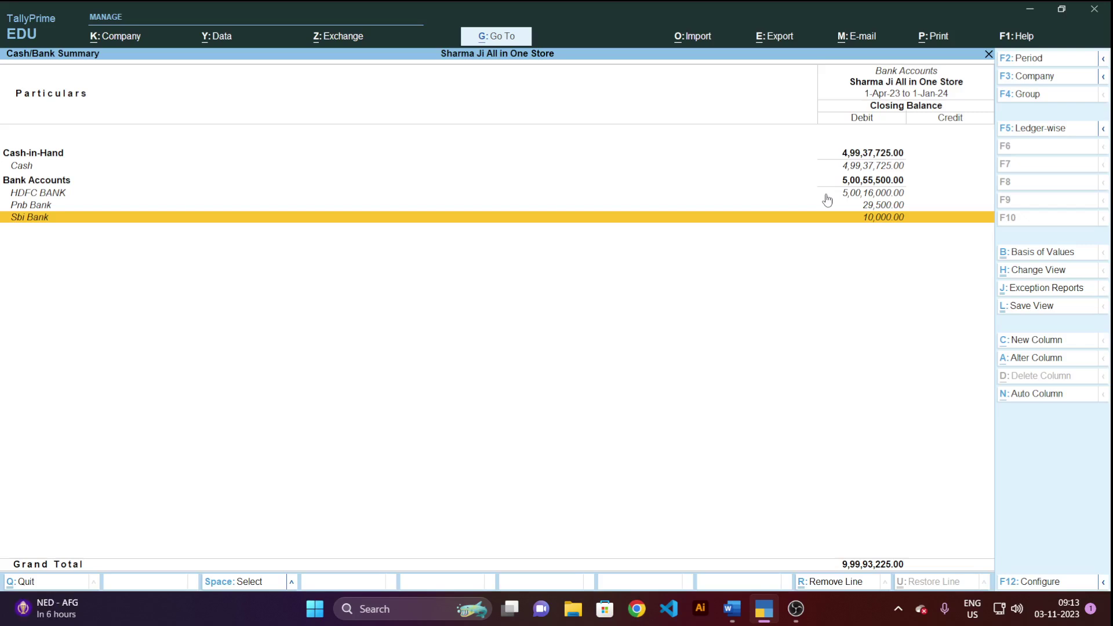
key(Escape)
key(Escape)
key(Escape)
key(Escape)
key(Escape)
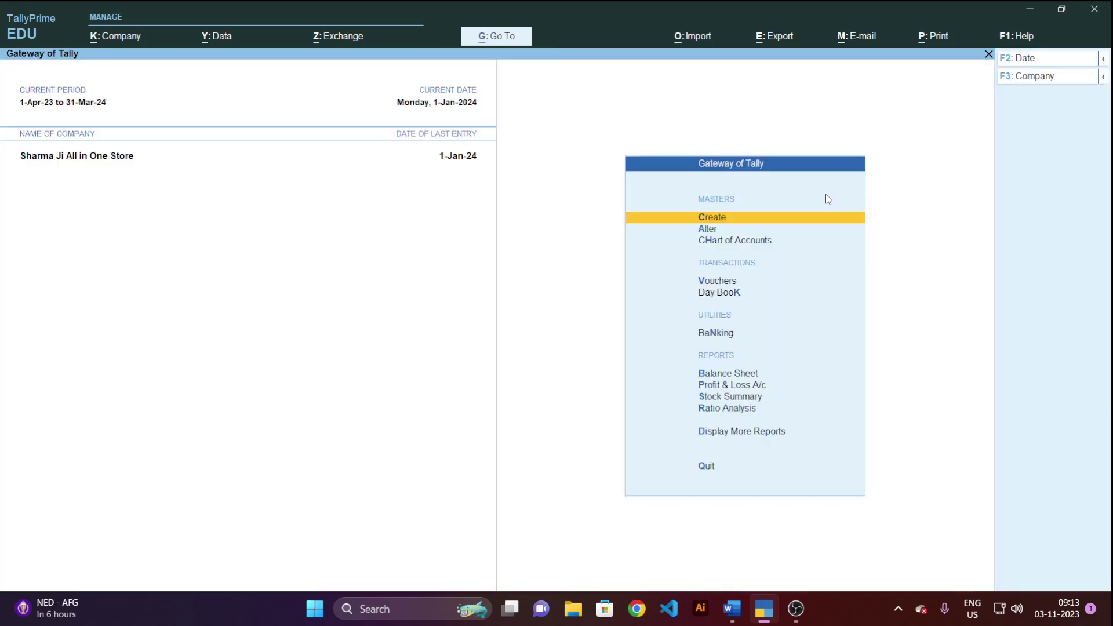
Open the Cash ledger in Ledger Alteration.
key(Down)
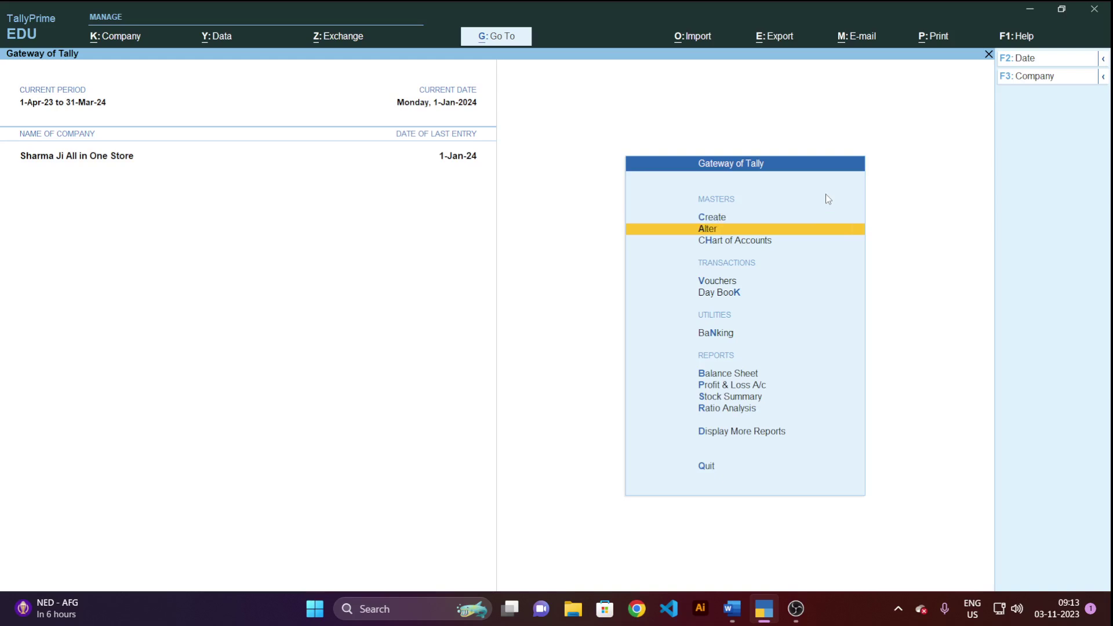
key(Return)
key(Down)
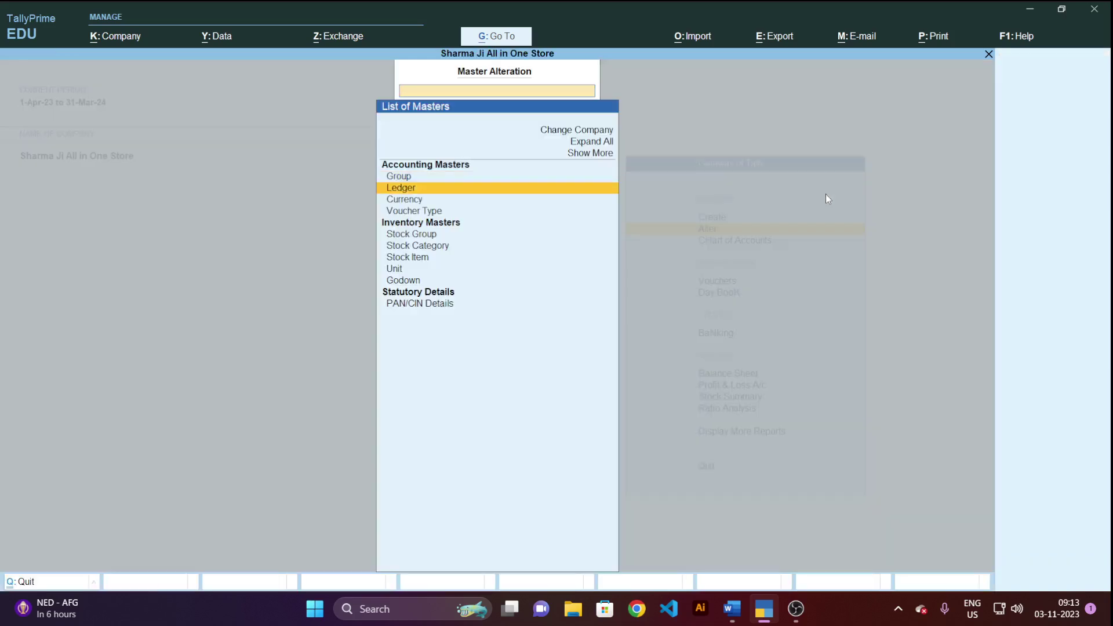
key(Return)
key(Down)
key(Down)
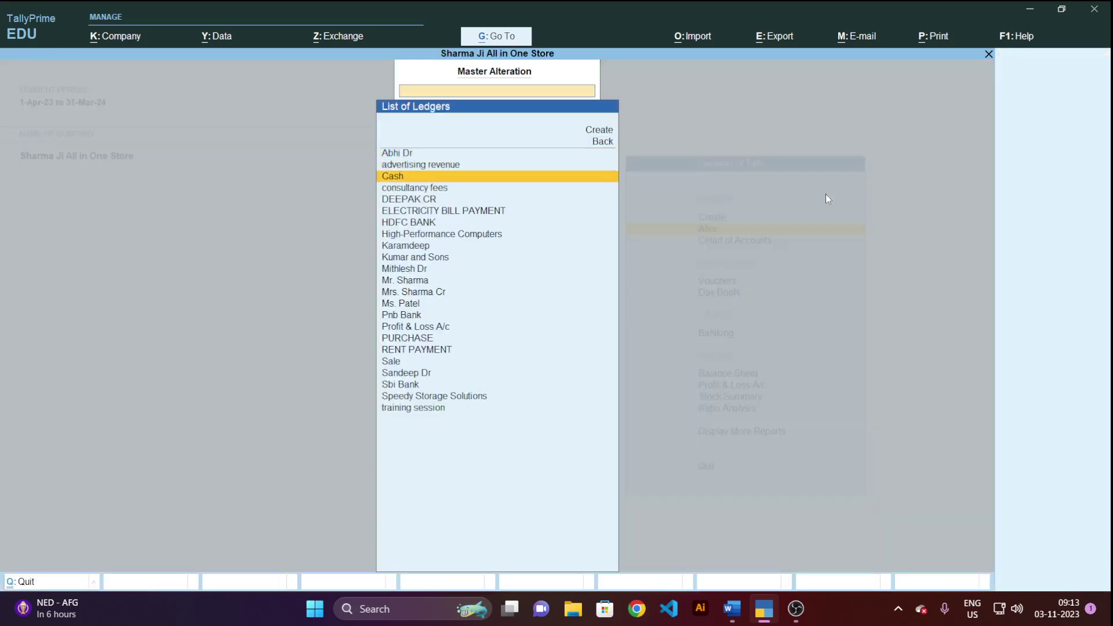
key(Return)
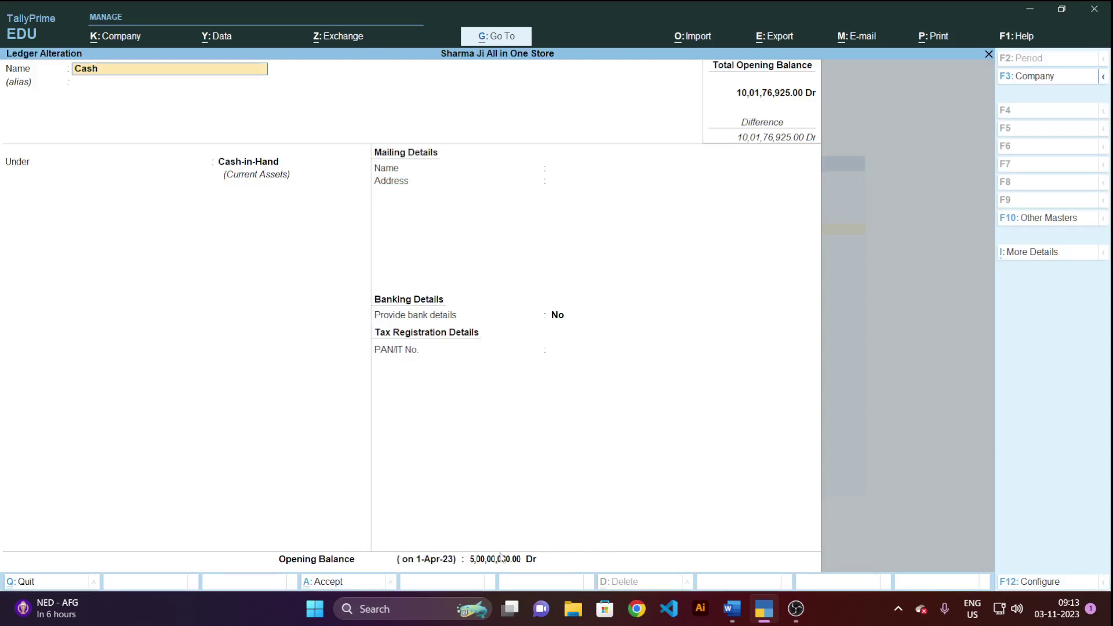
Set the Cash opening balance to 3000000 Dr, save it, and return to the Gateway of Tally.
click(500, 560)
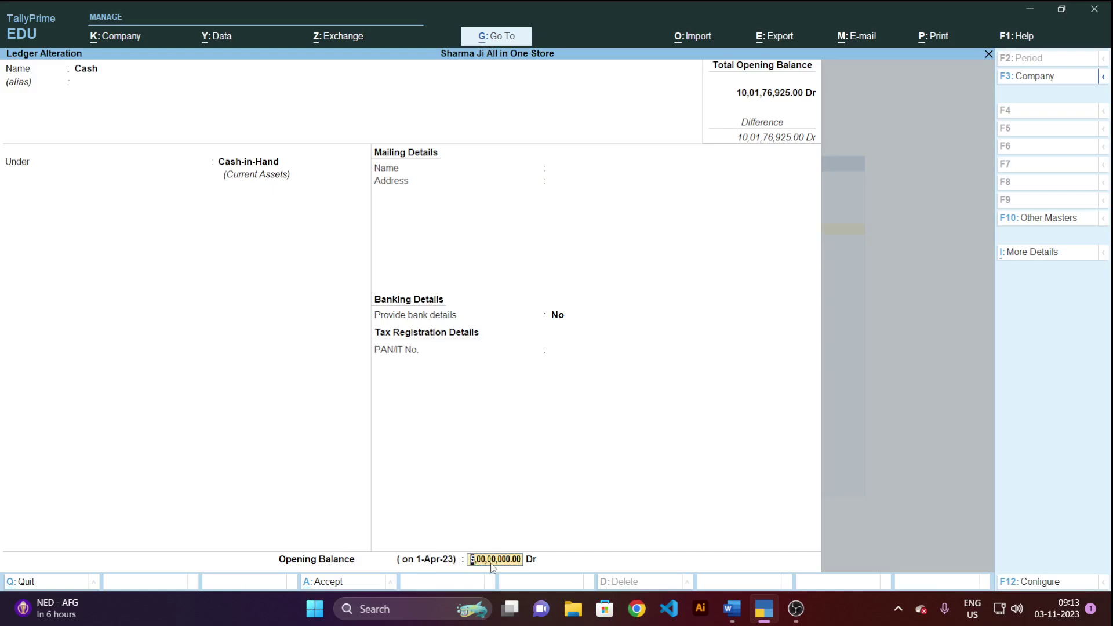
text(3000000)
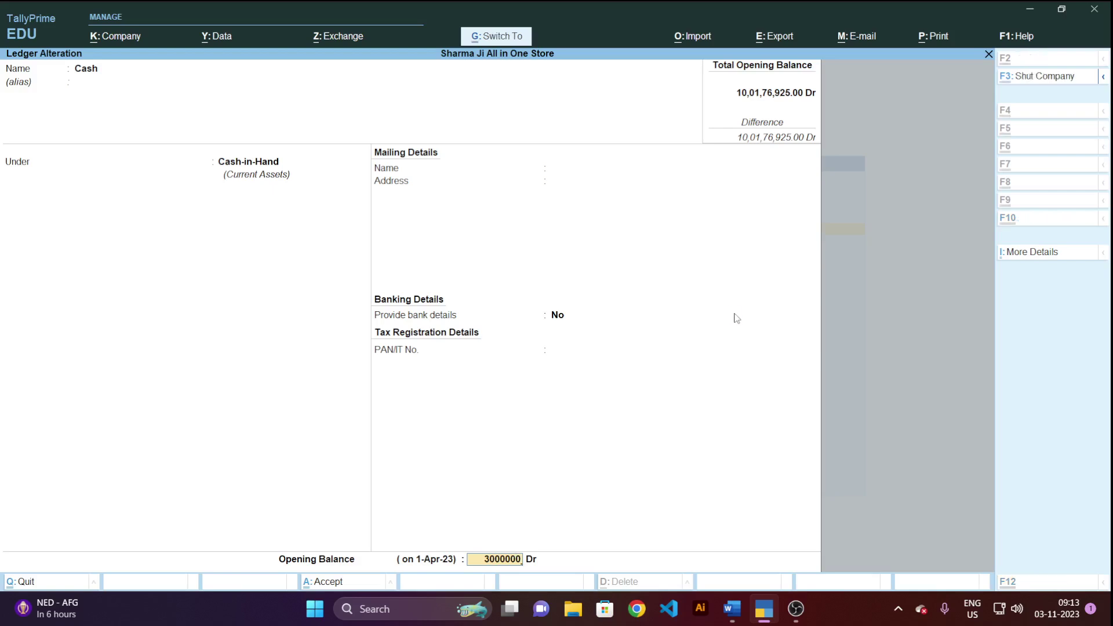
key(ctrl+a)
key(Escape)
key(Escape)
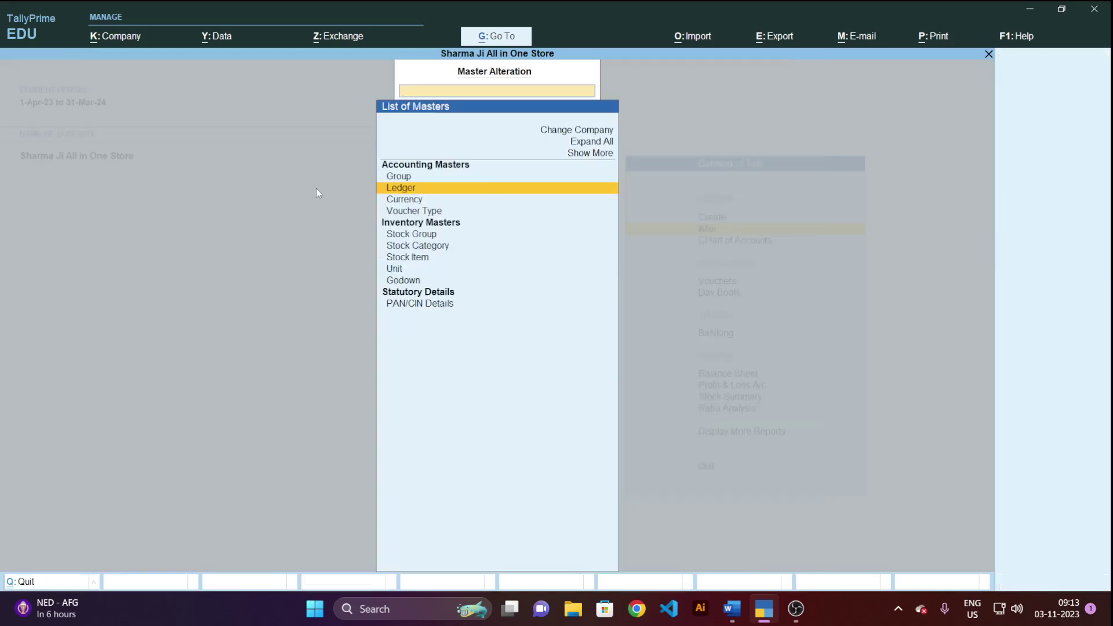
key(Down)
key(Down)
key(Down)
key(Down)
key(Down)
key(Down)
key(Down)
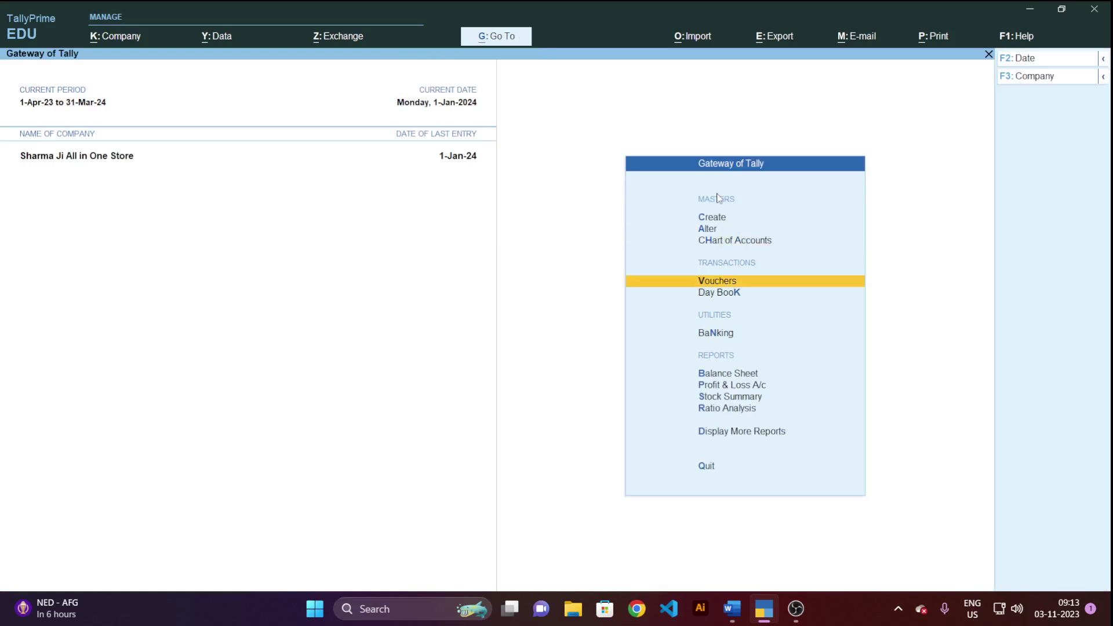
key(Down)
key(Down)
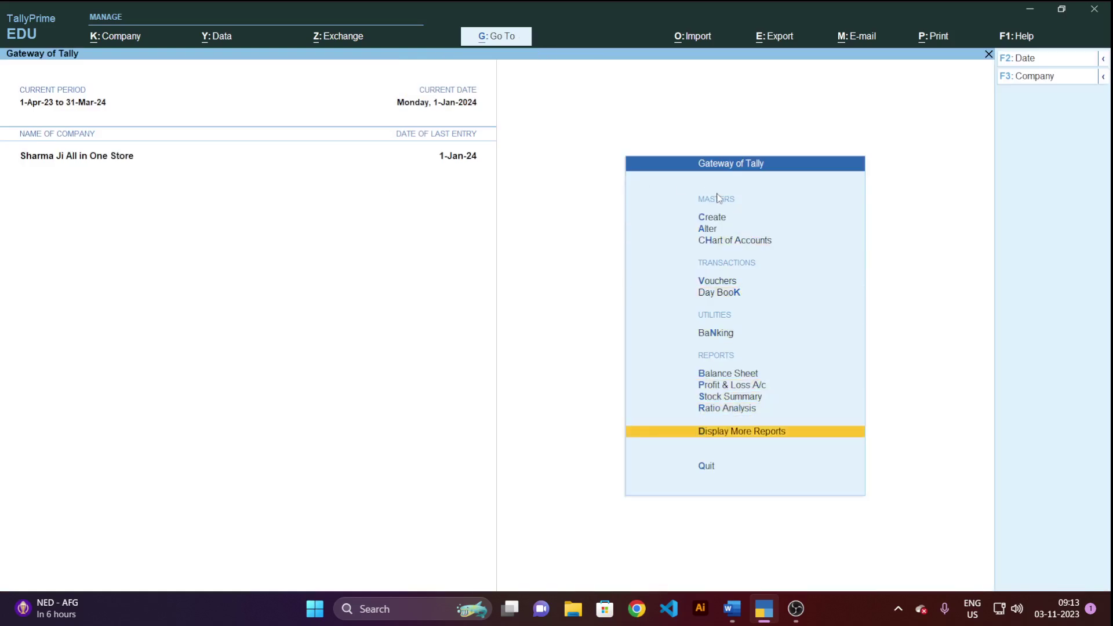
key(Return)
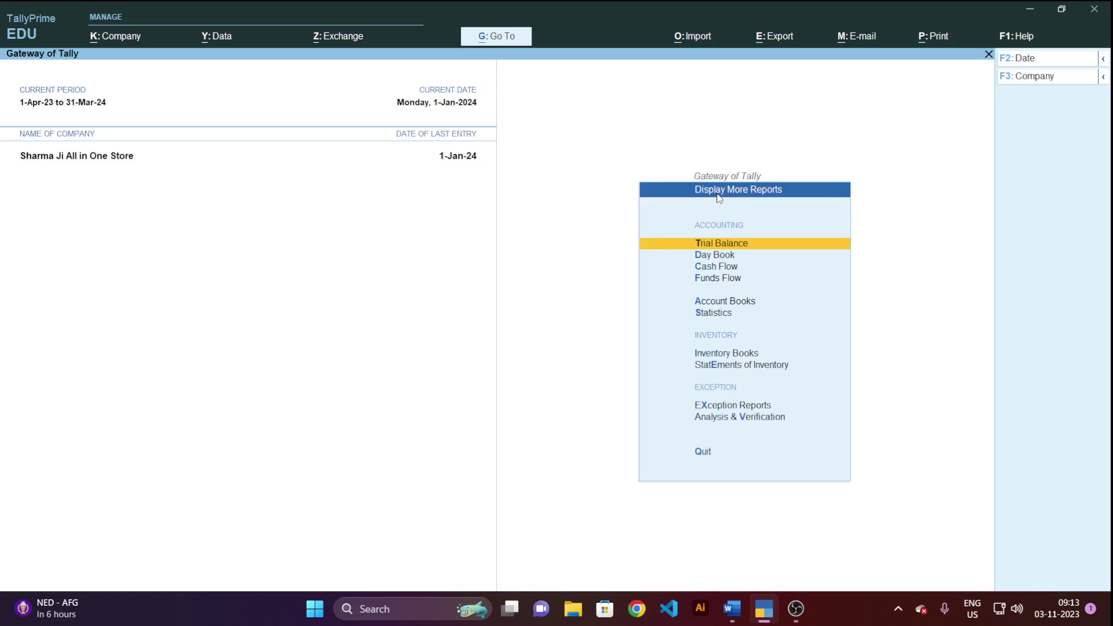
key(Down)
key(Down)
key(Down)
key(Down)
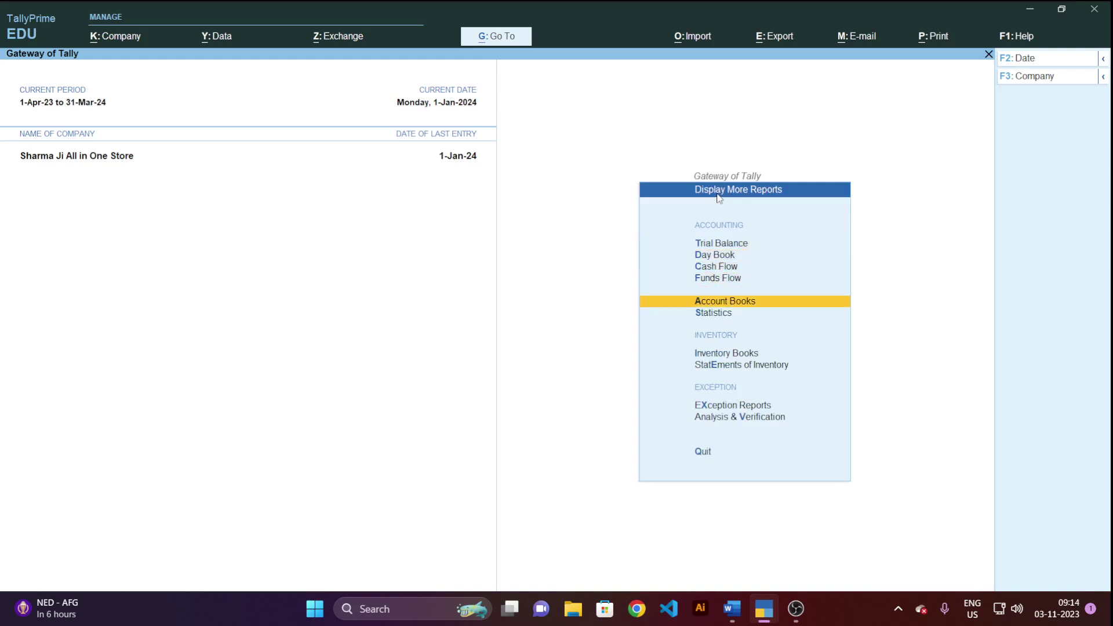
key(Return)
key(Return)
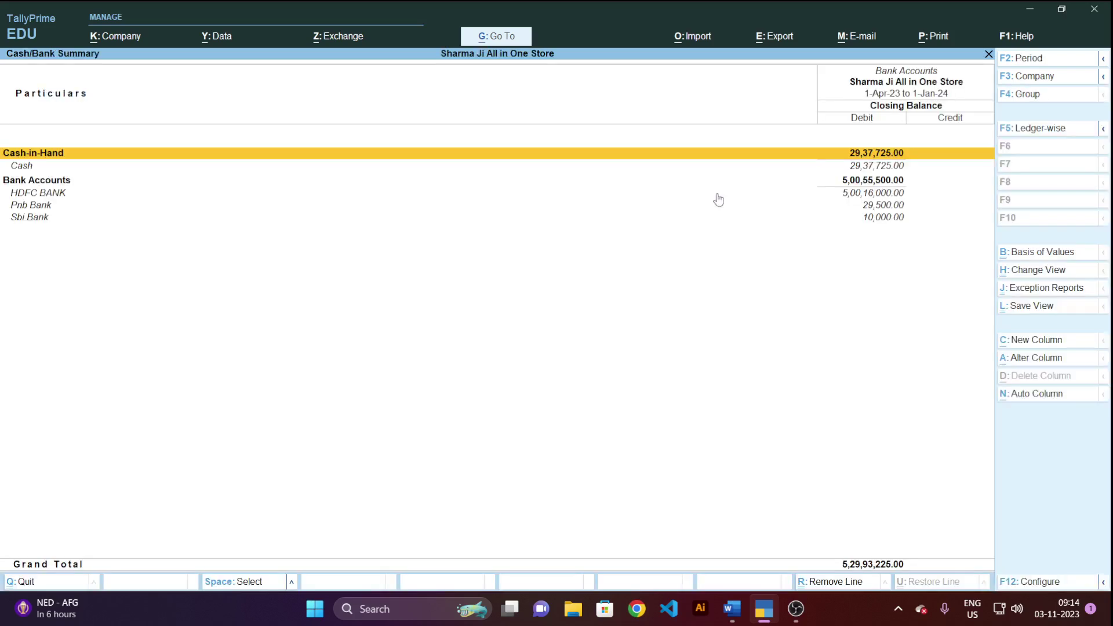
key(Down)
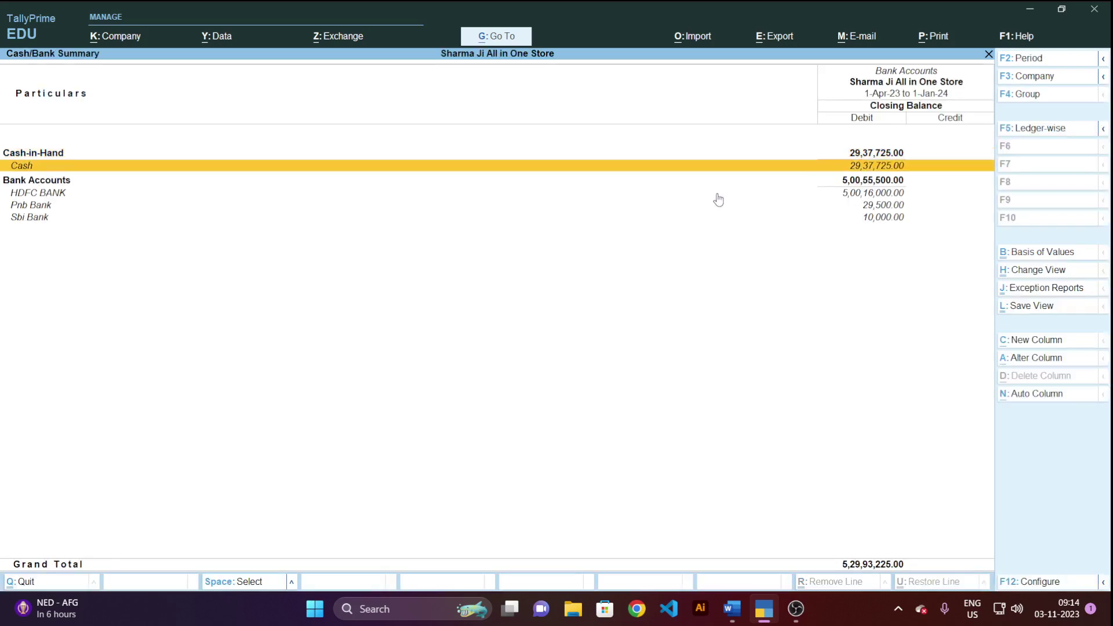
key(Up)
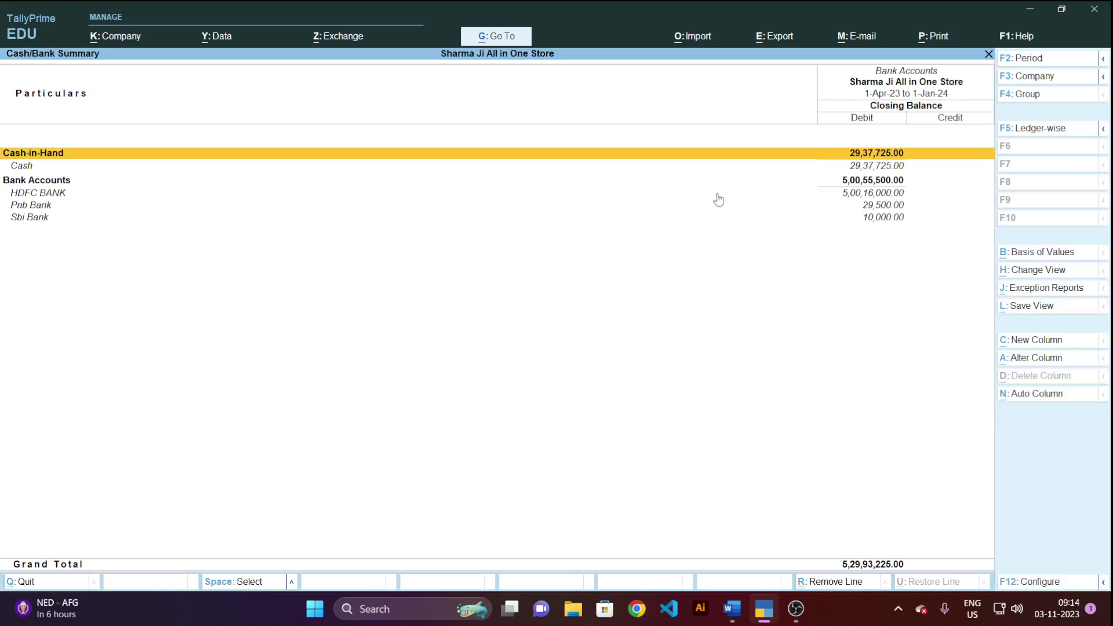
key(Down)
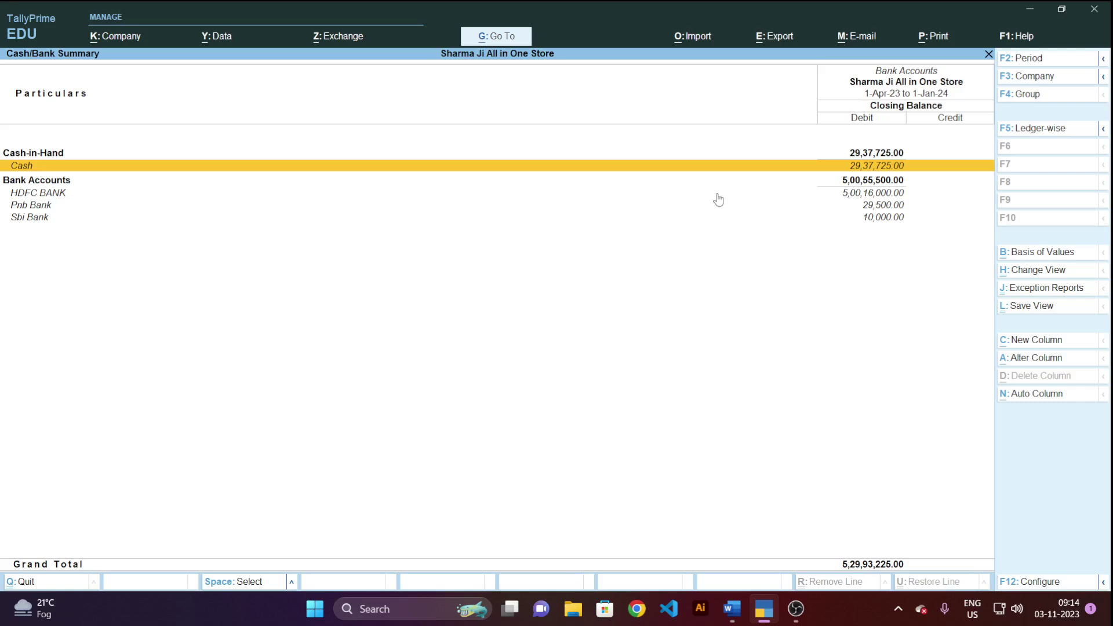
key(Down)
key(Down)
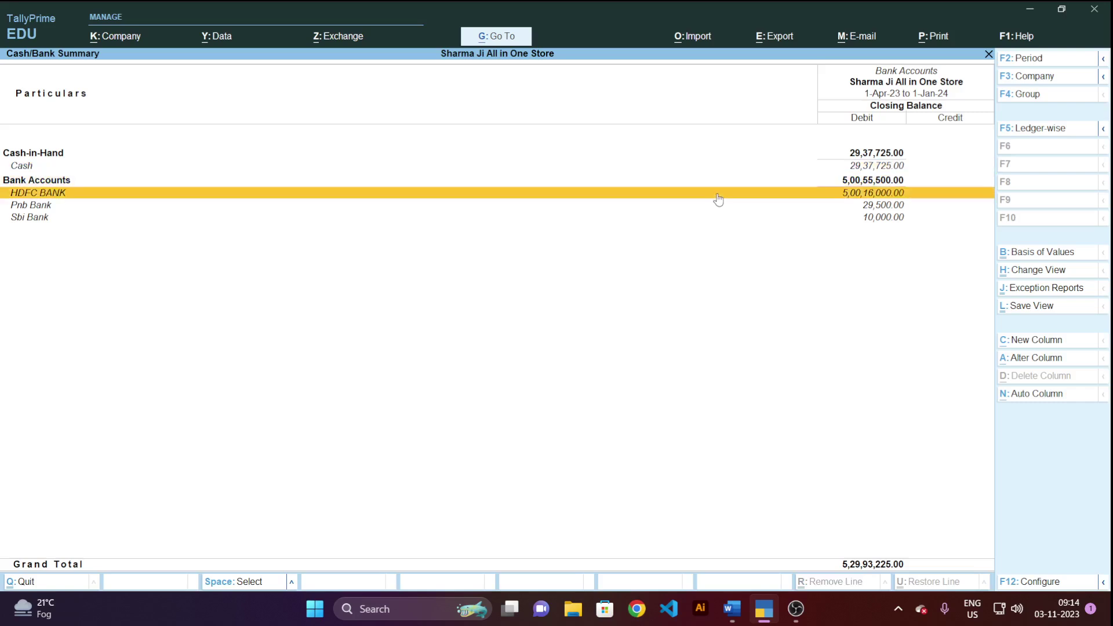
key(Down)
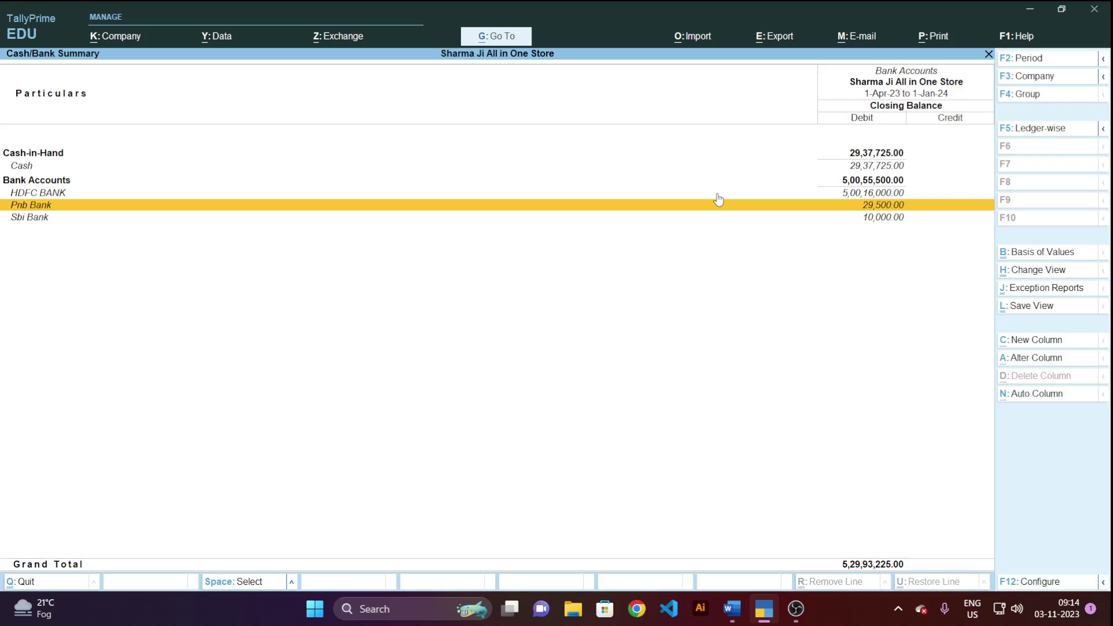
key(Escape)
key(Escape)
key(Escape)
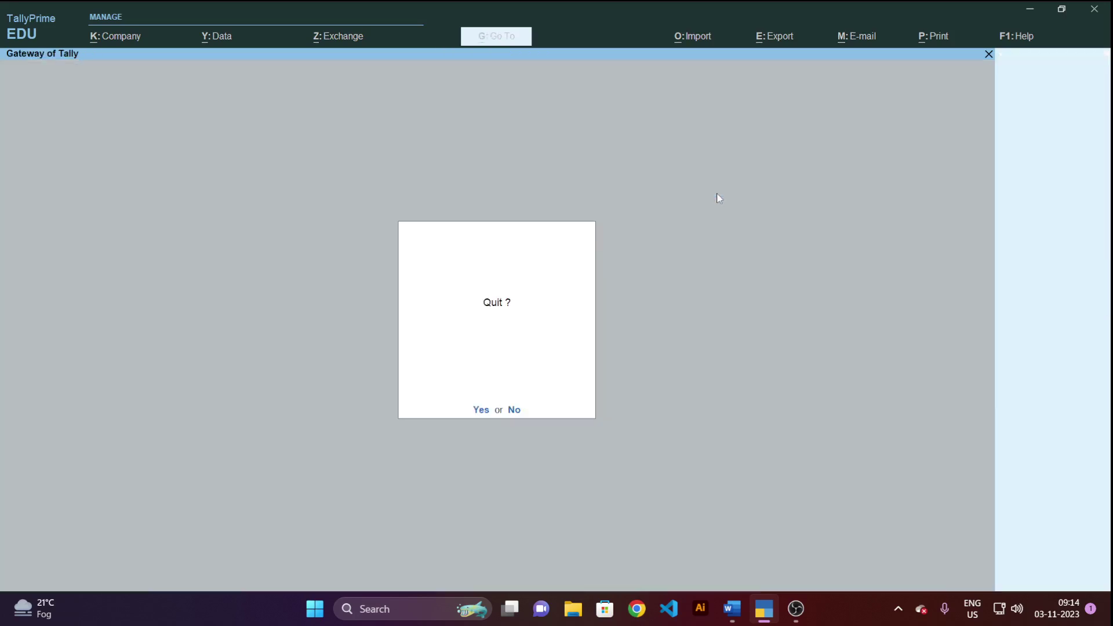
Open the Pnb Bank ledger for alteration from the ledger list.
key(n)
key(Down)
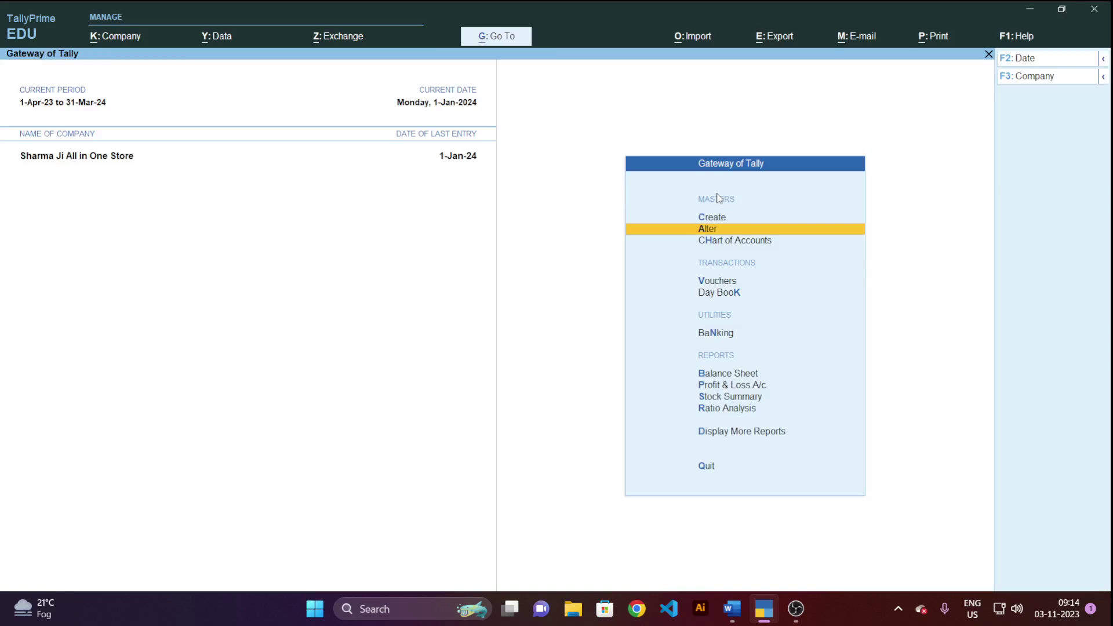
key(Return)
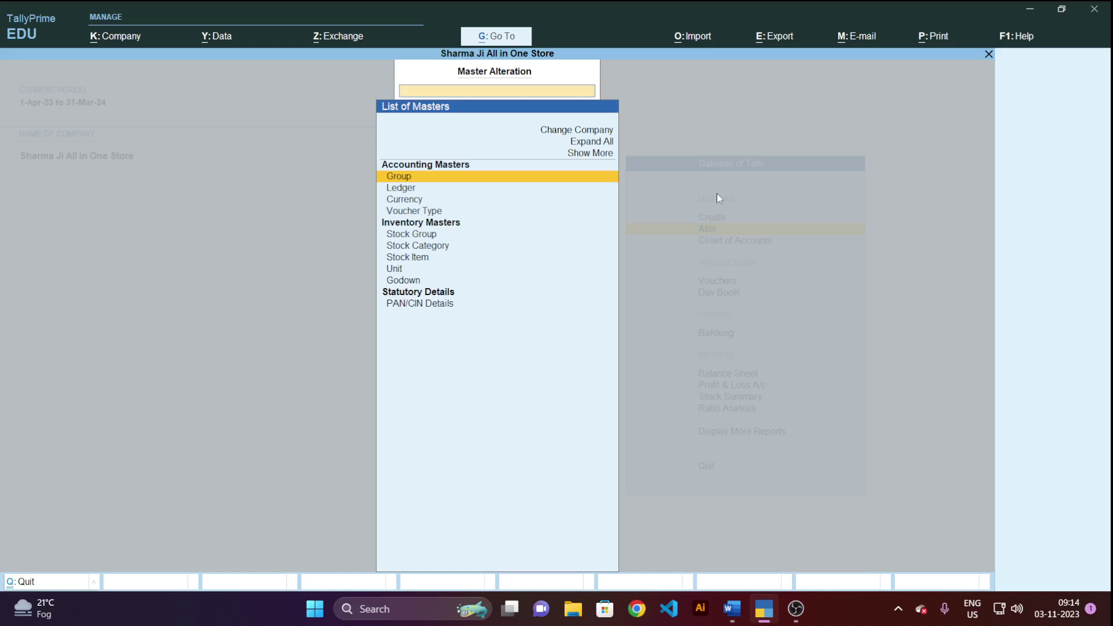
key(Down)
key(Return)
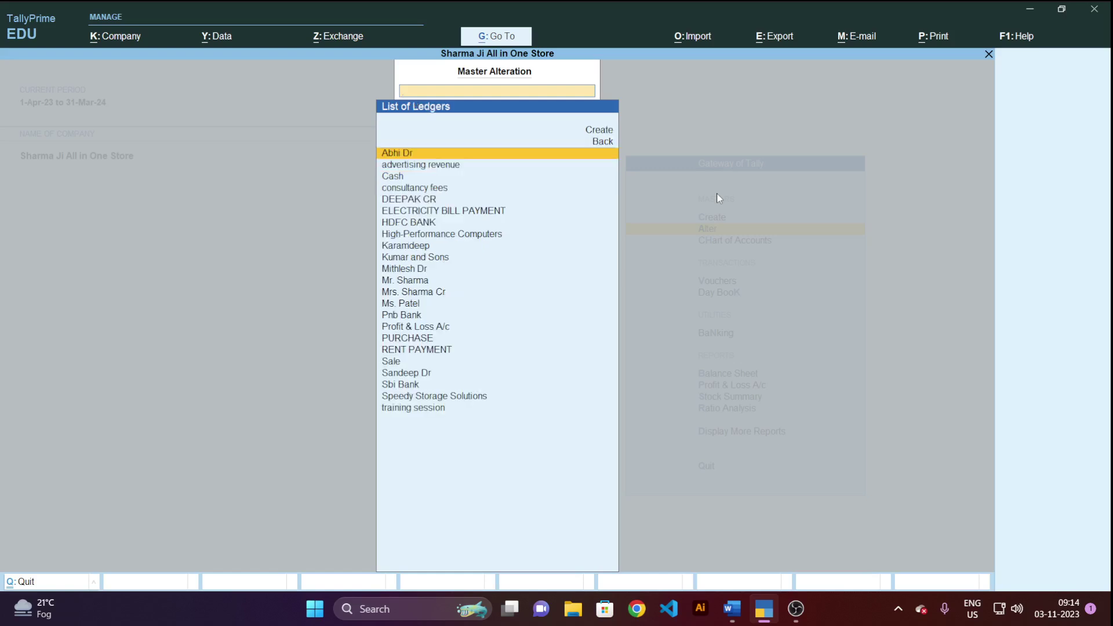
key(Down)
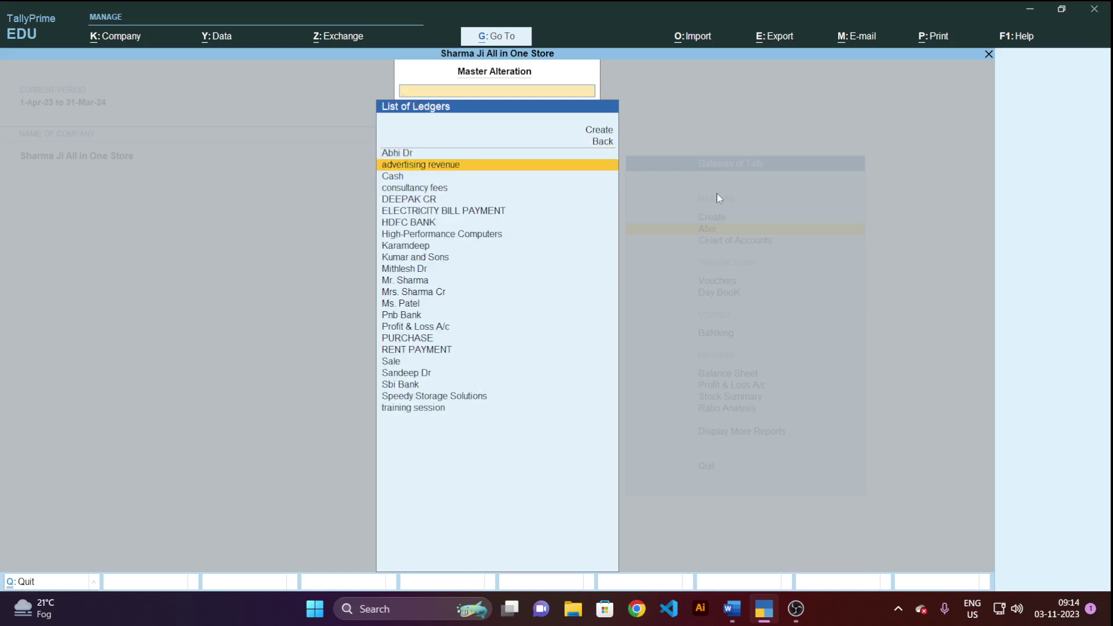
key(Down)
key(Down)
key(Down)
key(Down)
key(Down)
key(Down)
key(Down)
key(Down)
key(Down)
key(Down)
key(Down)
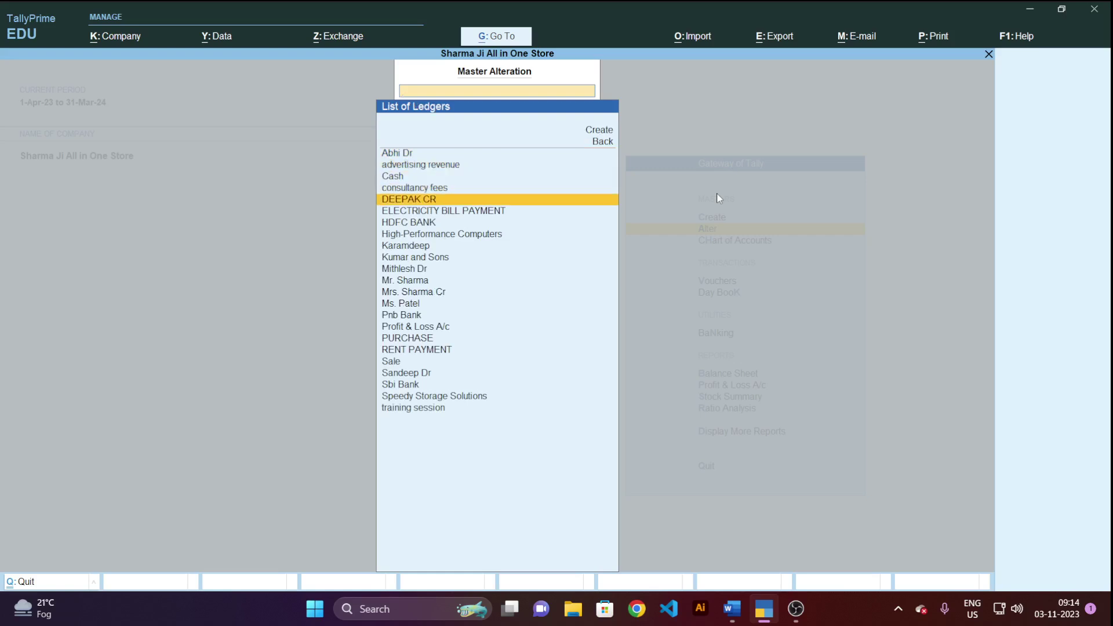
key(Down)
key(Down)
key(Down)
key(Down)
key(Down)
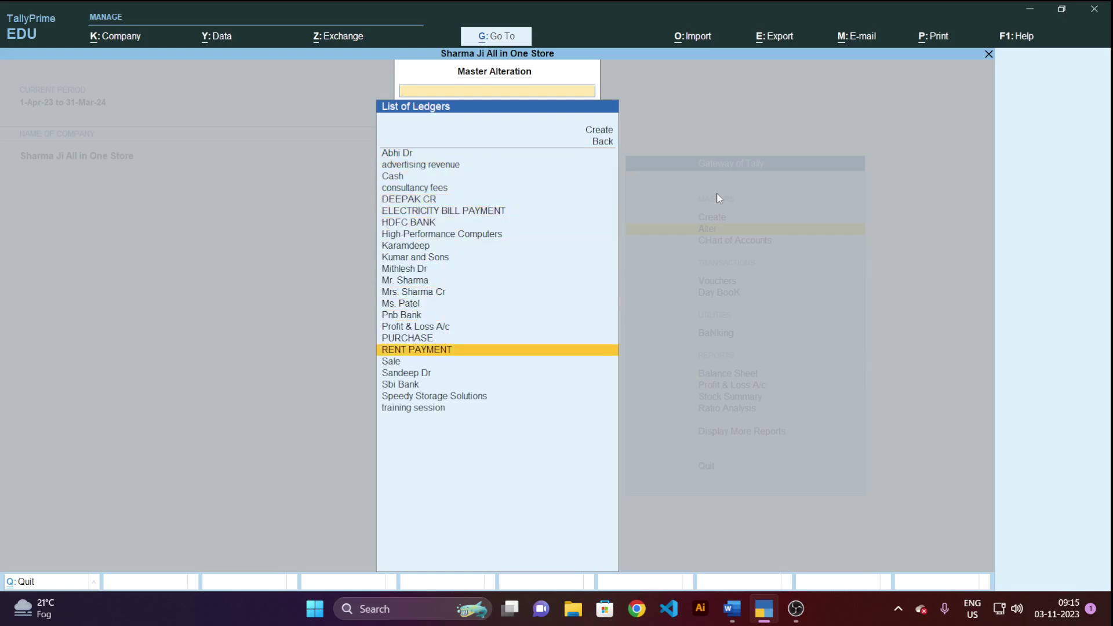
key(Up)
key(Up)
key(Up)
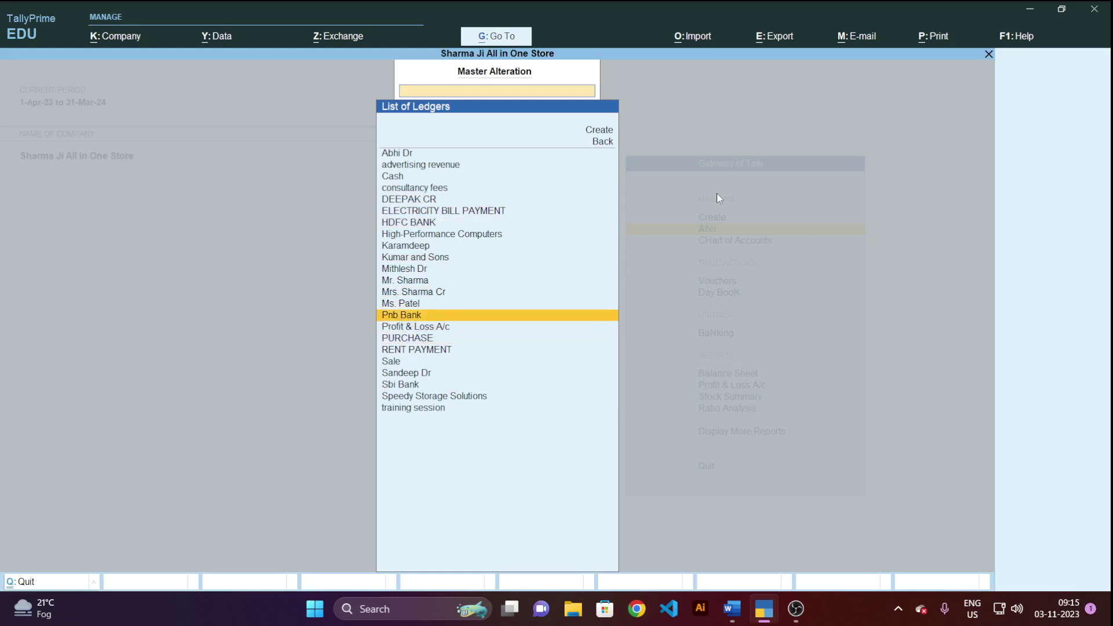
key(Return)
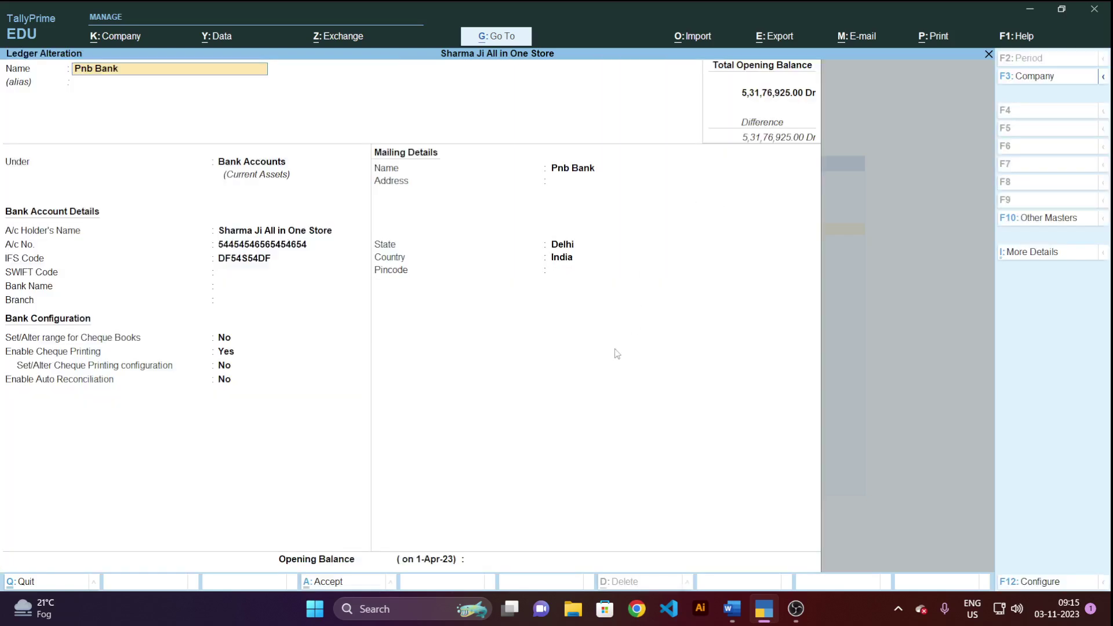
Enter a 1,00,000 Dr opening balance, save the ledger and return to the Gateway.
key(ctrl+a)
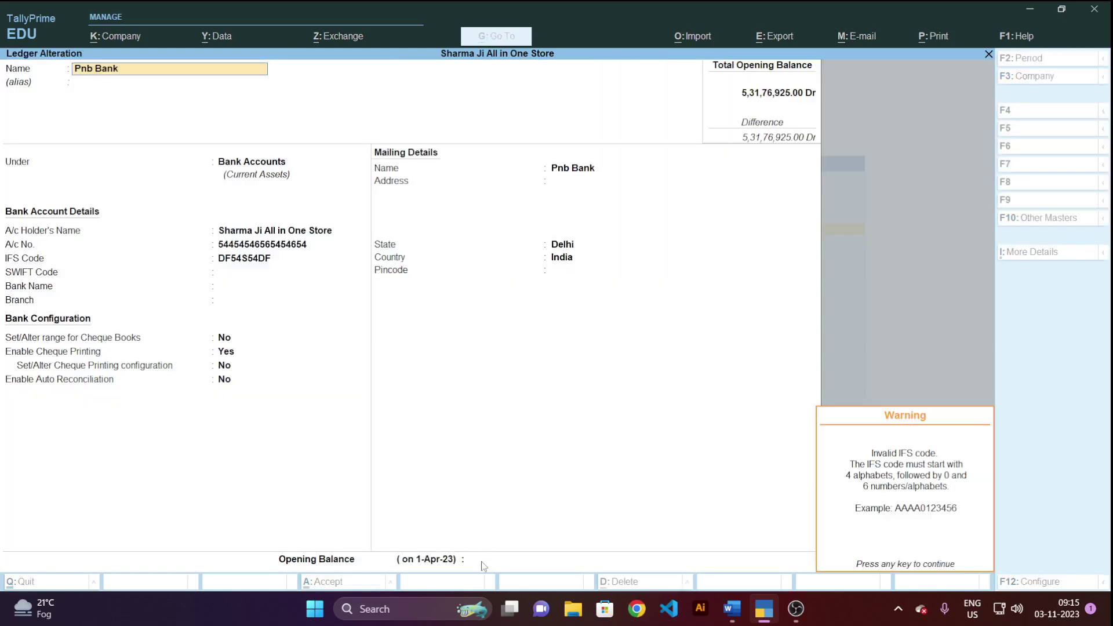
key(Return)
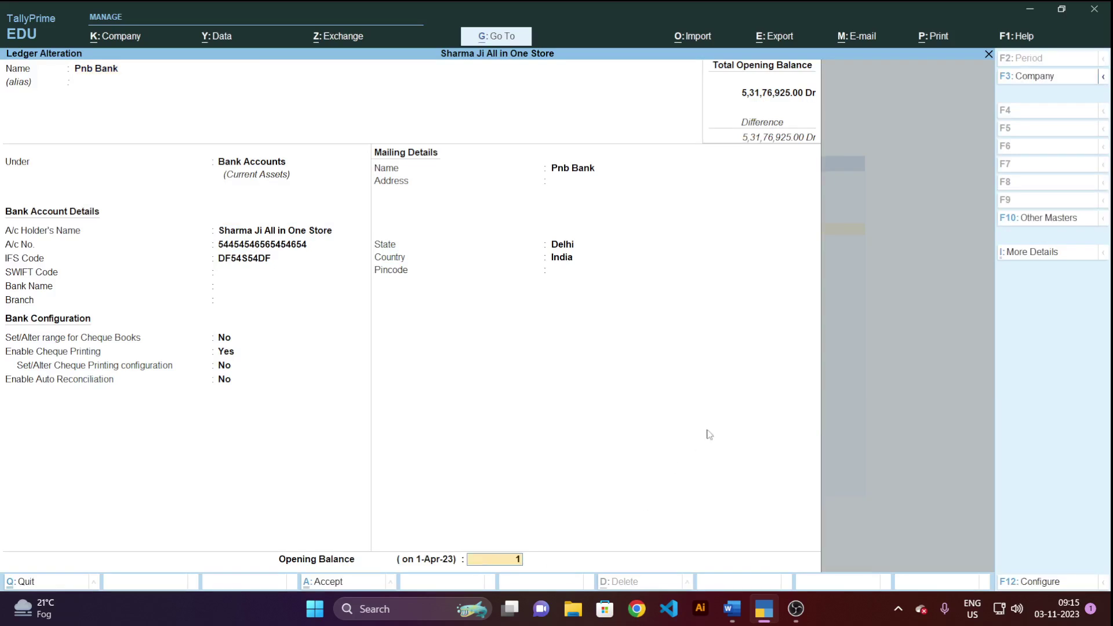
text(100000)
key(Return)
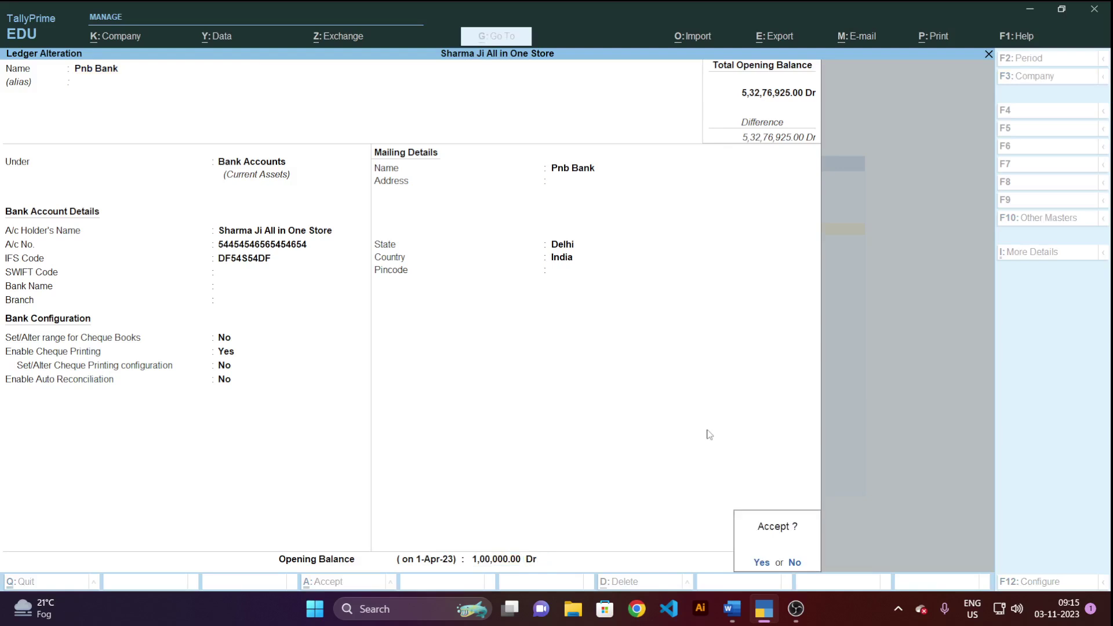
key(Return)
key(Escape)
key(Escape)
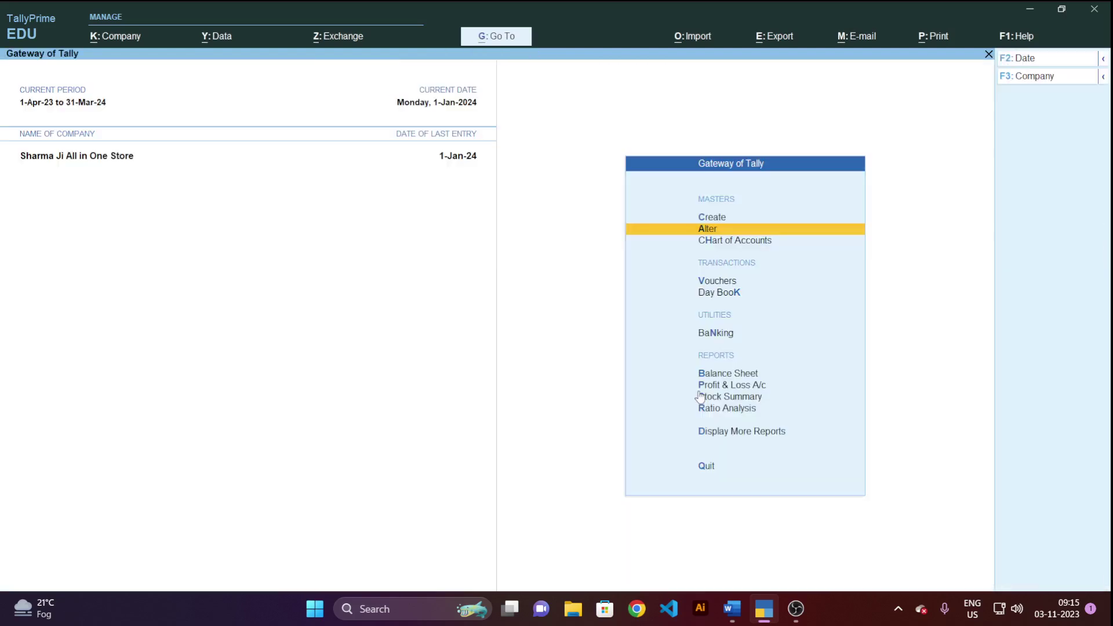
key(Escape)
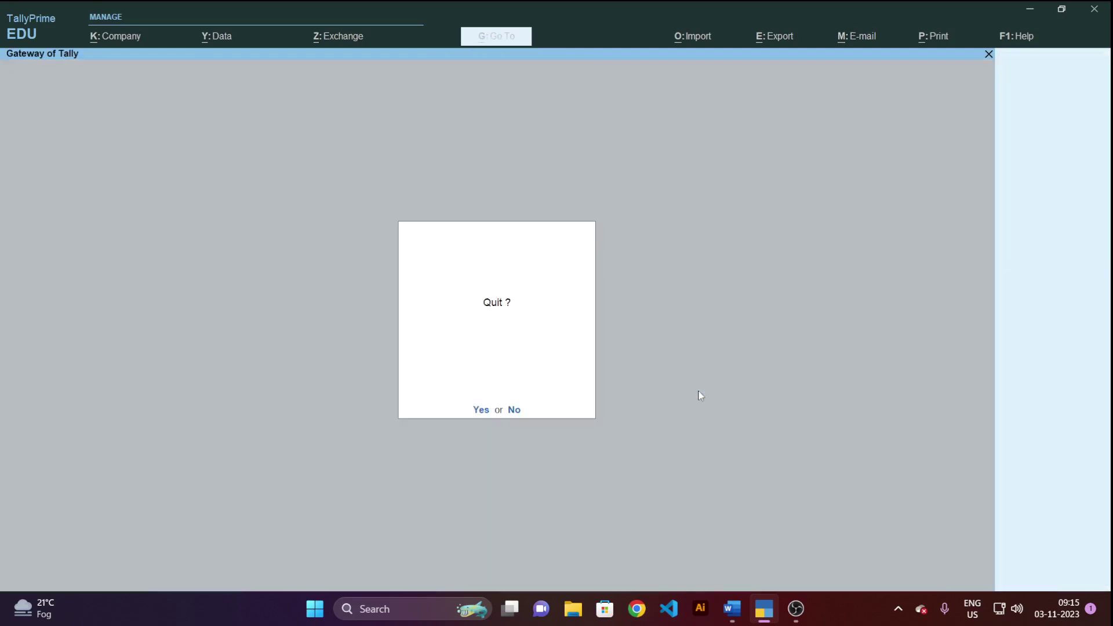
key(n)
key(Down)
key(Down)
key(Down)
key(Down)
key(Down)
key(Down)
key(Down)
key(Down)
key(Down)
key(Down)
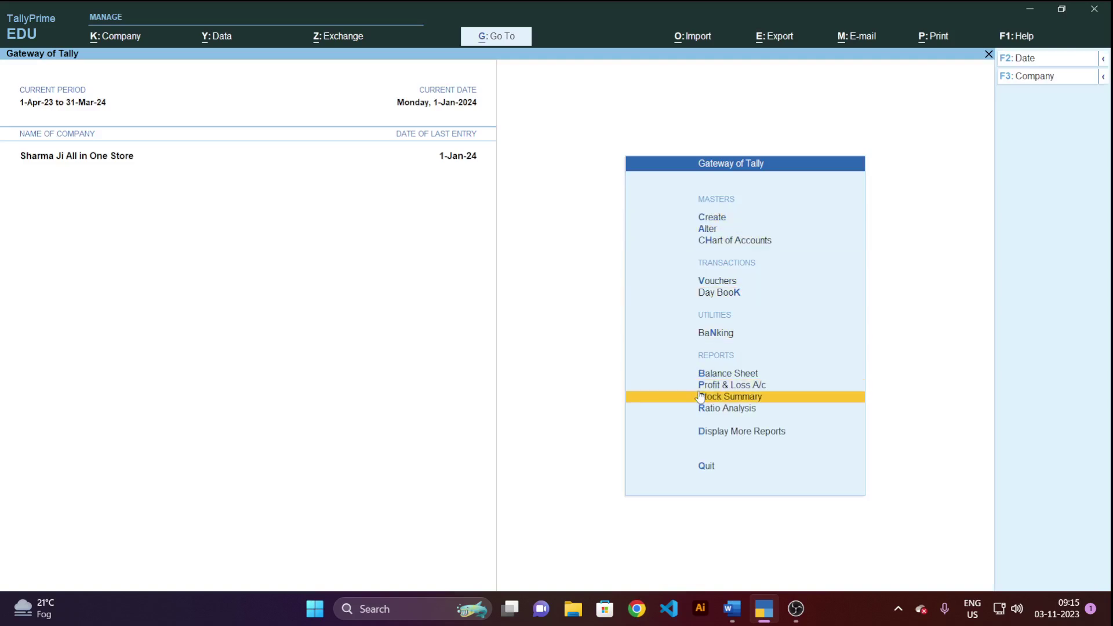
key(Return)
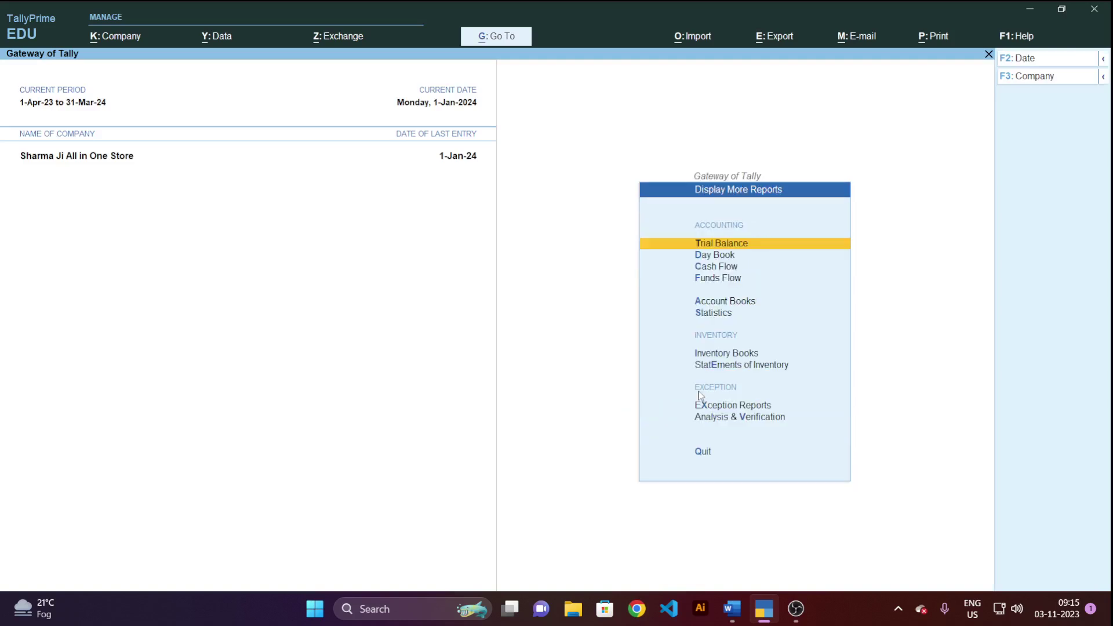
key(Down)
key(Down)
key(Down)
key(Down)
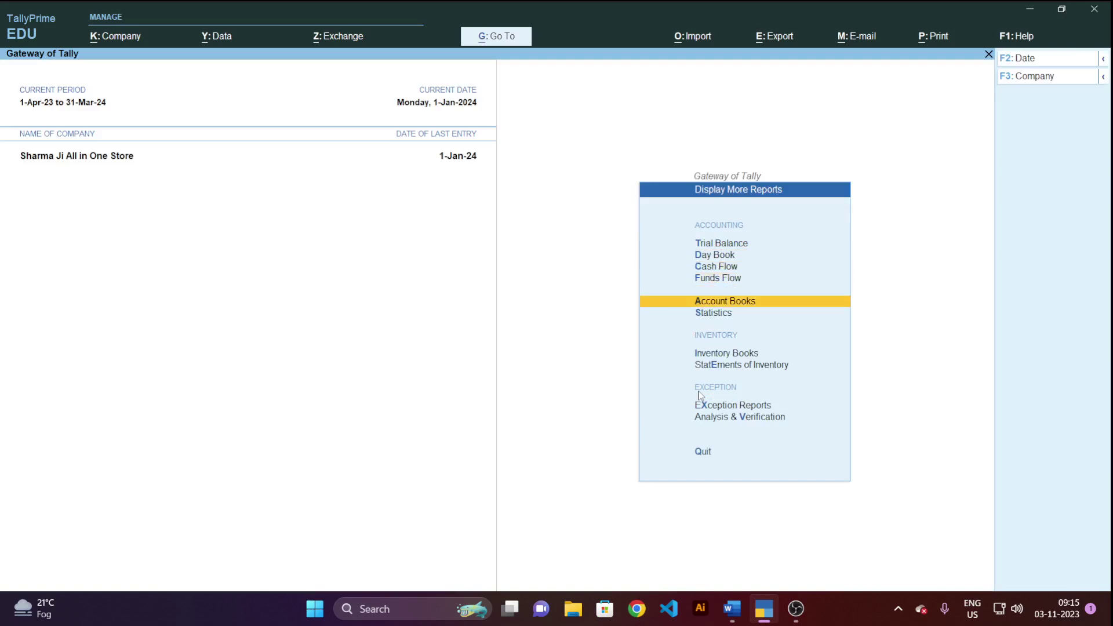
key(Return)
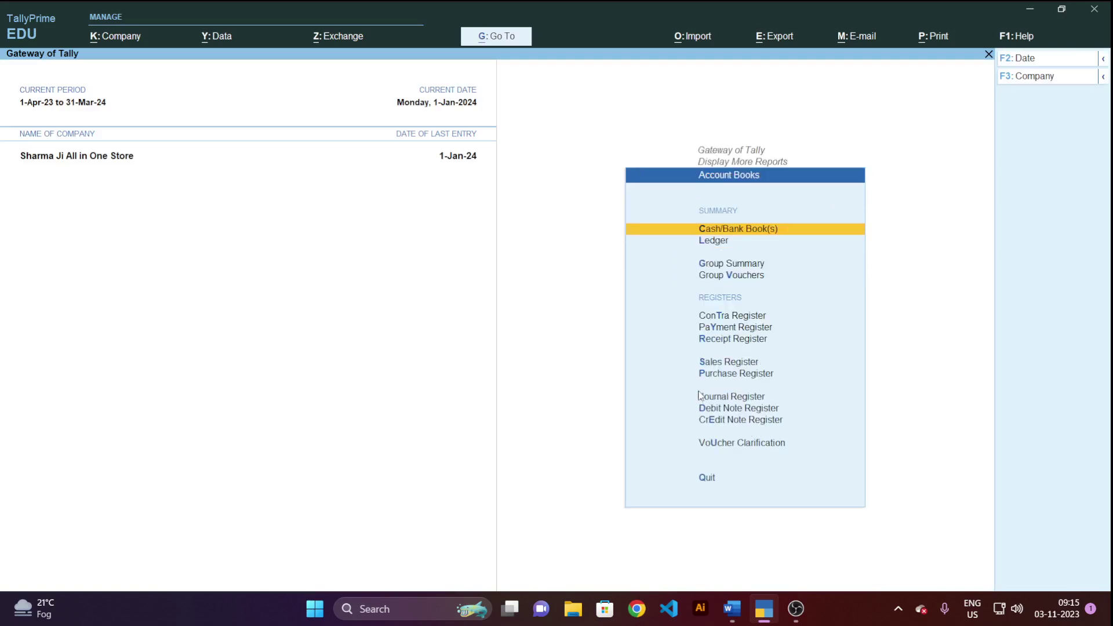
key(Return)
key(Down)
key(Down)
key(Down)
key(Down)
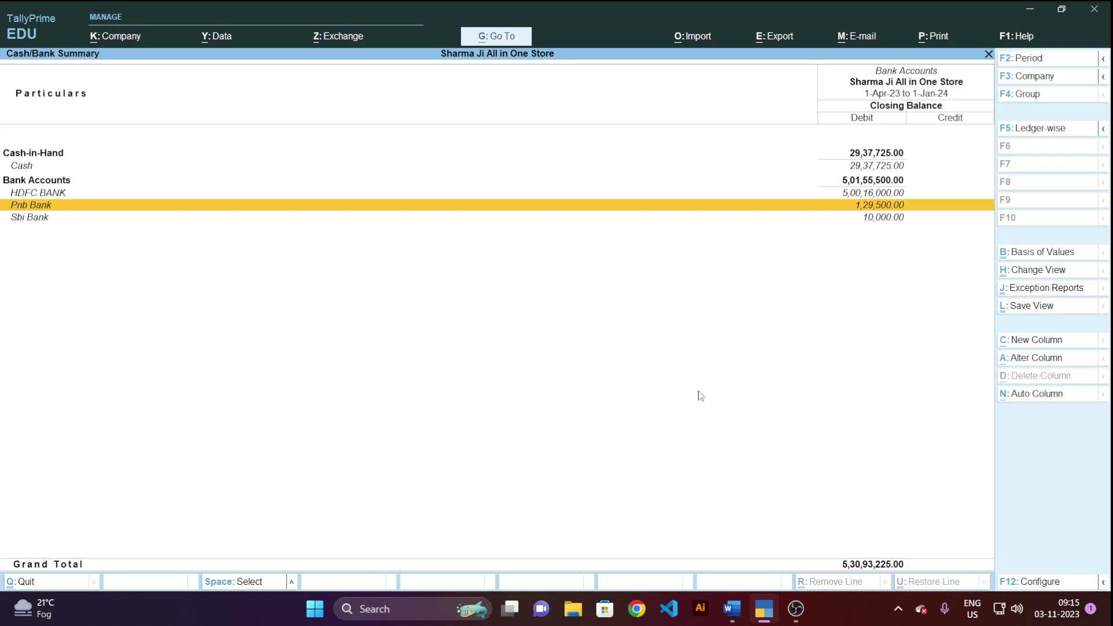
key(Down)
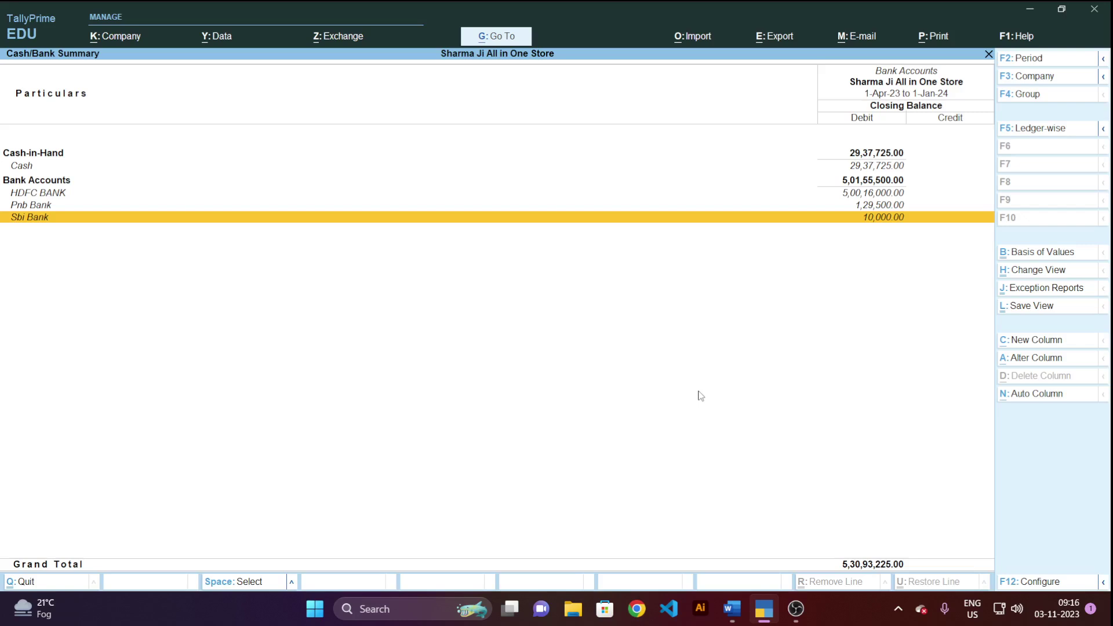
key(Escape)
key(Escape)
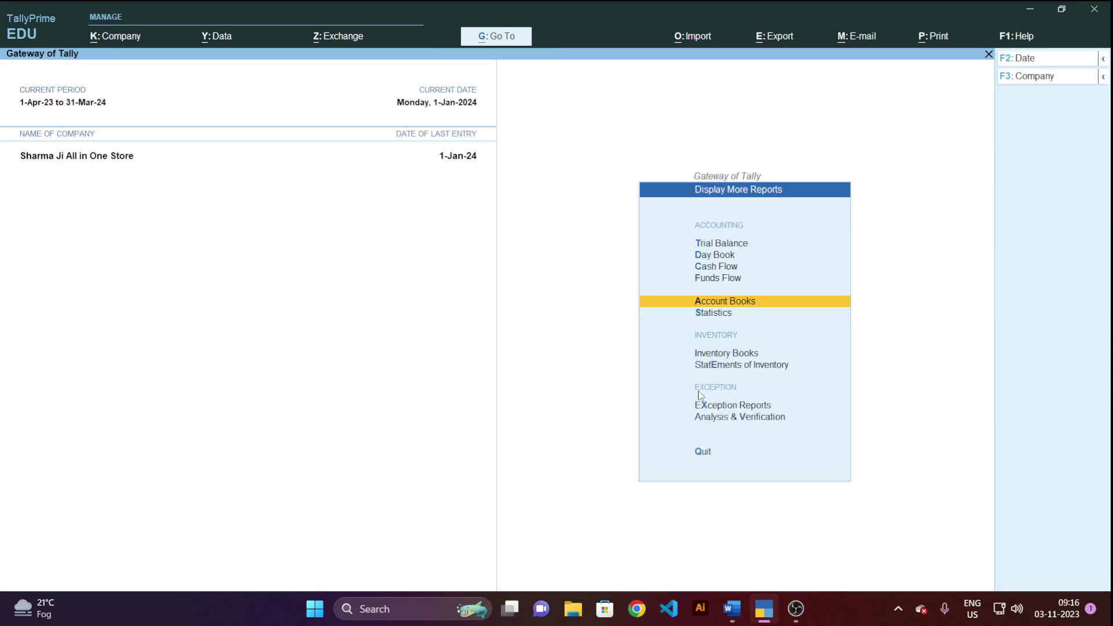
key(Escape)
key(Escape)
key(n)
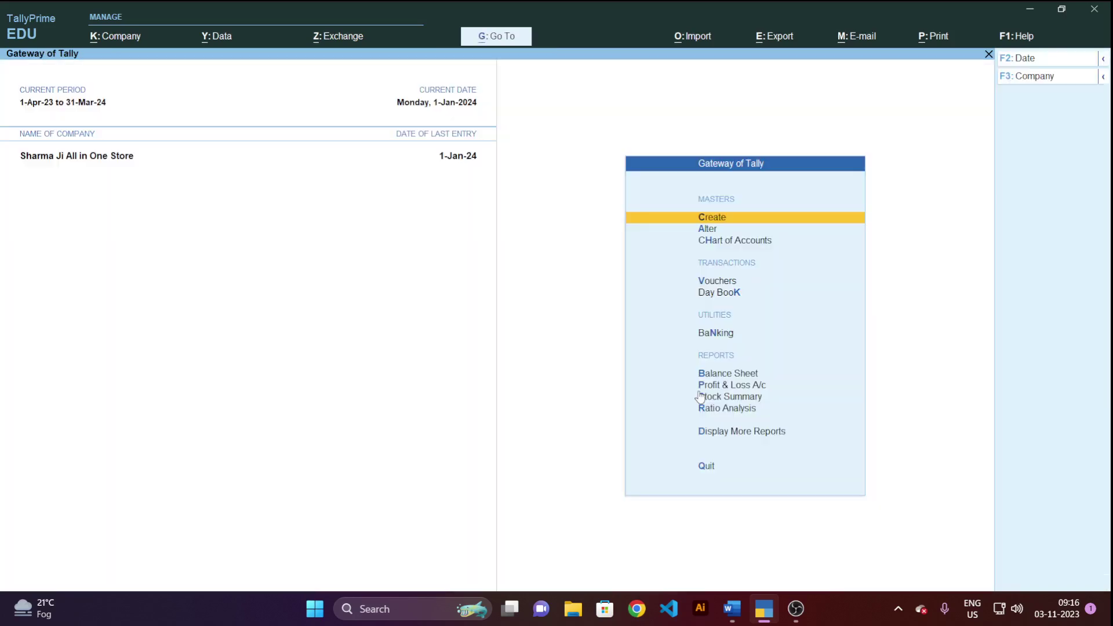
key(alt+Tab)
key(alt+Tab)
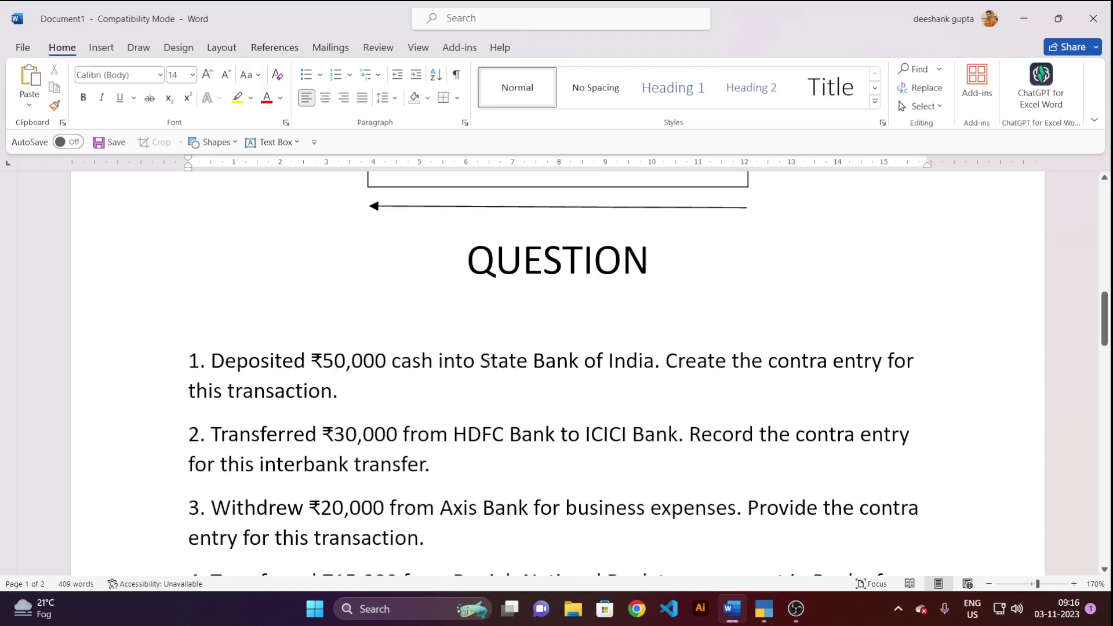
drag(486, 361, 629, 363)
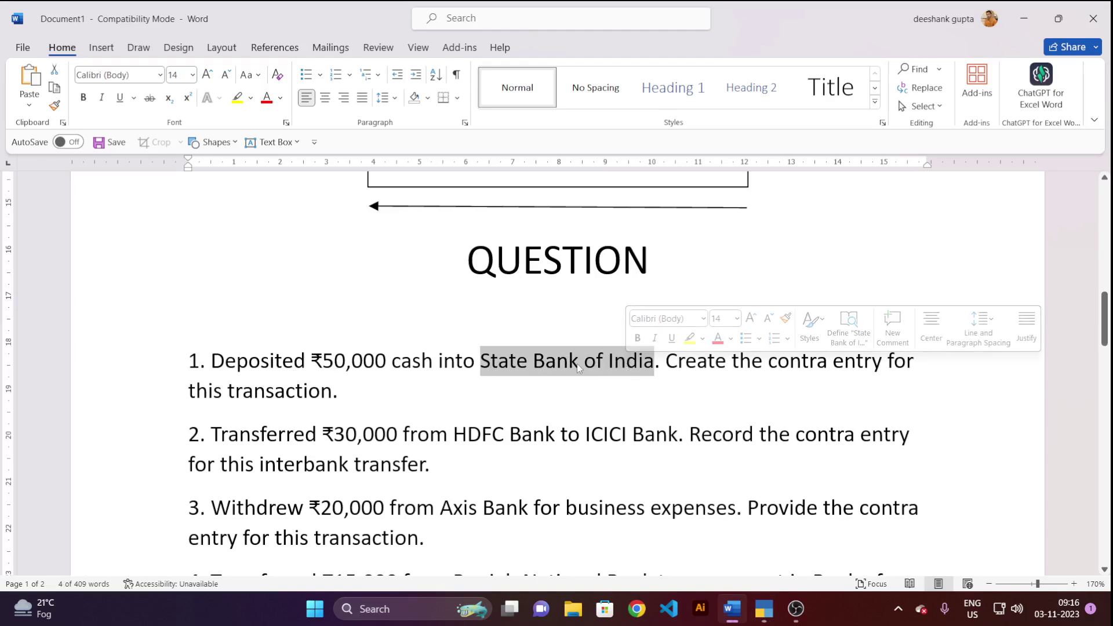
key(alt+Tab)
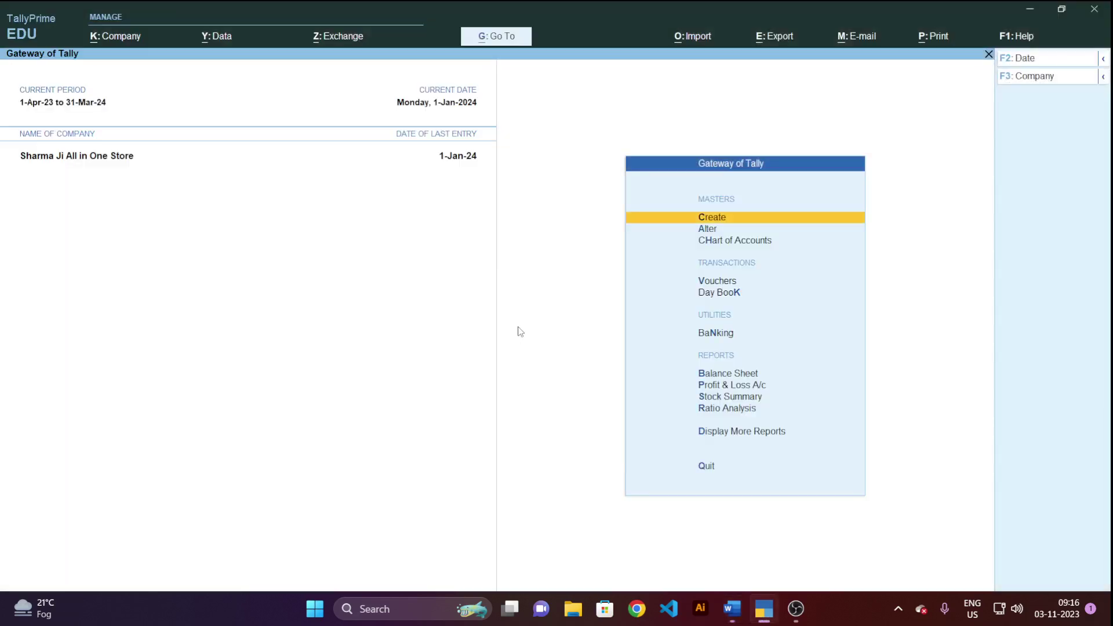
Open the Cash/Bank Summary showing Sbi Bank at 10,000.00, then switch to Word.
key(d)
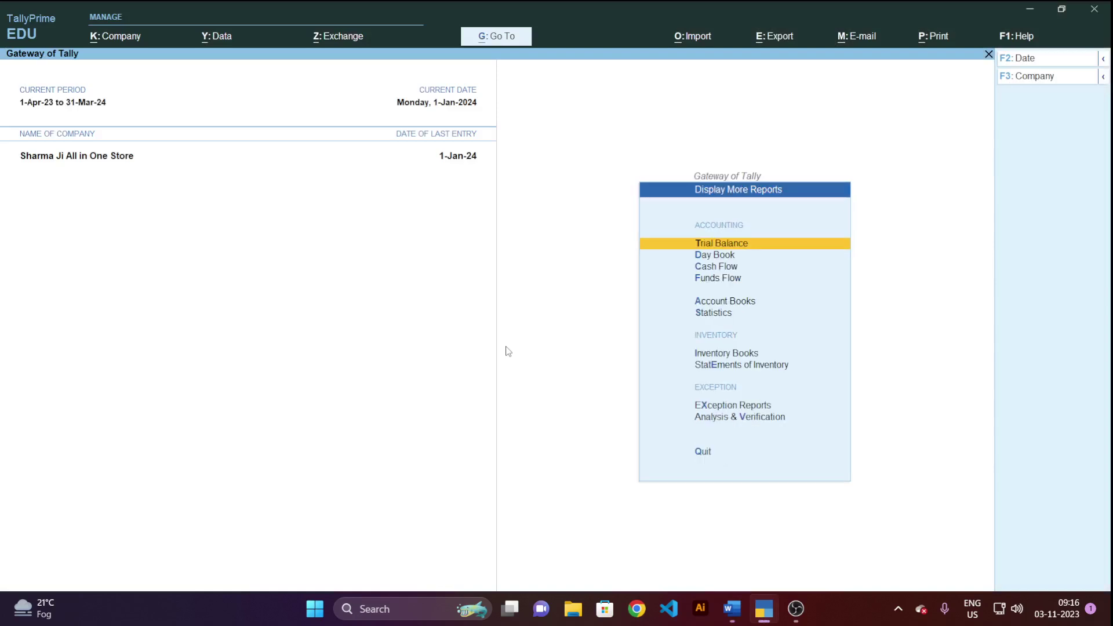
key(a)
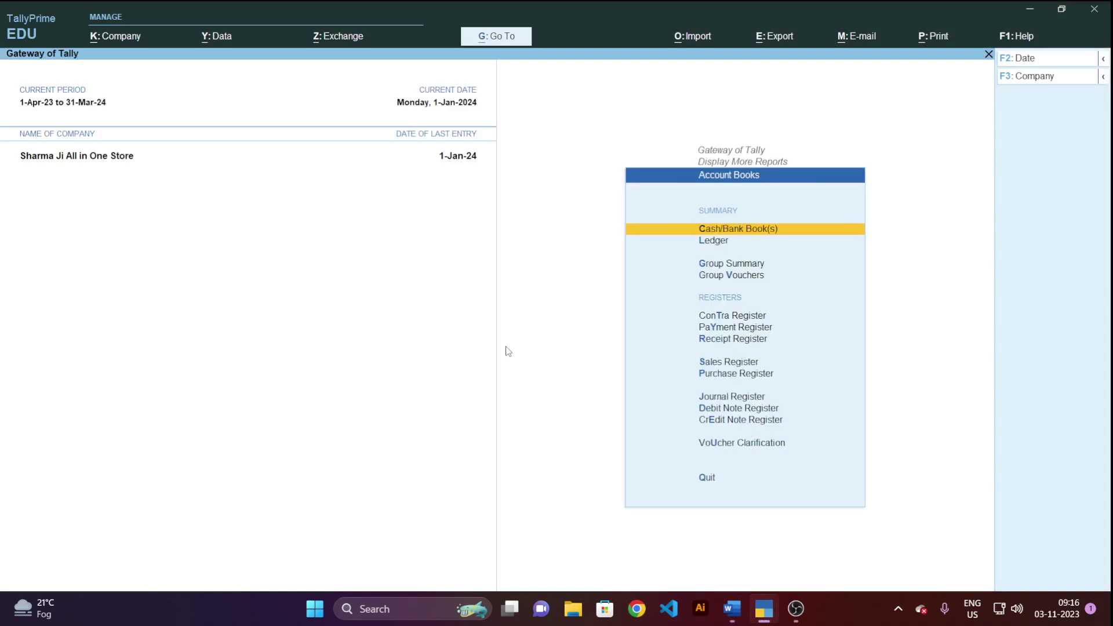
key(c)
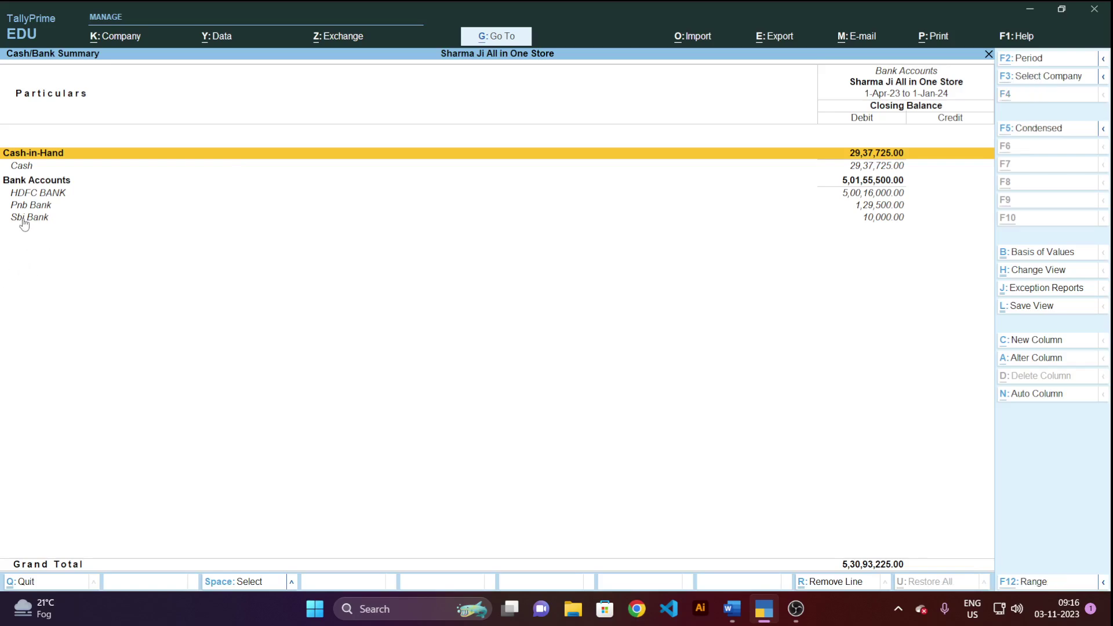
key(alt+Tab)
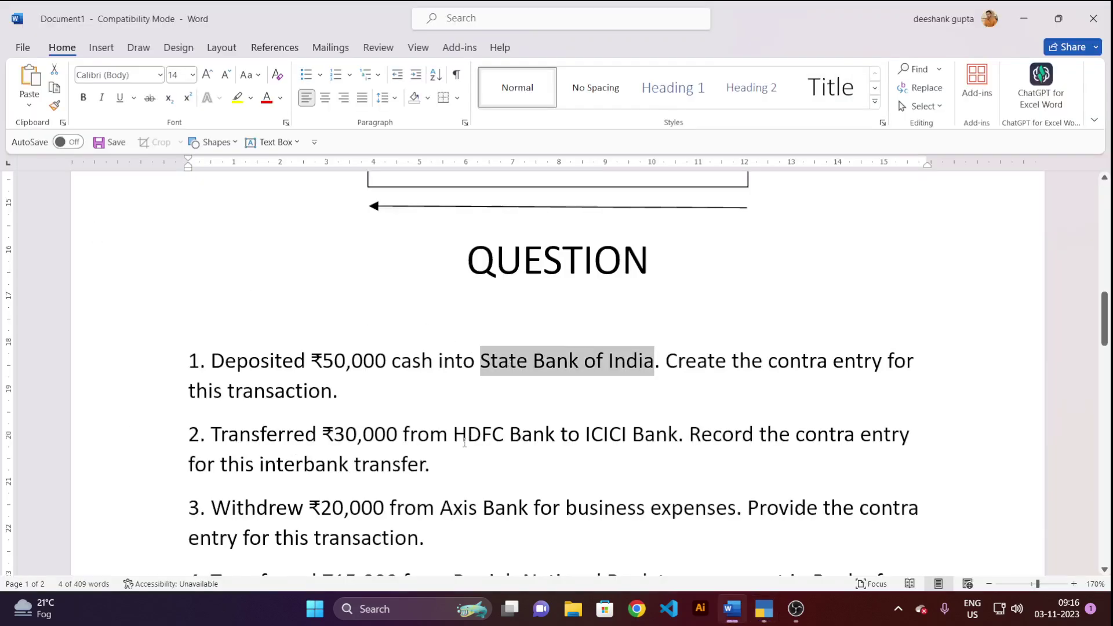
Select question 3's ₹20,000 Axis Bank withdrawal wording, then return to TallyPrime.
scroll(490, 442, down, 3)
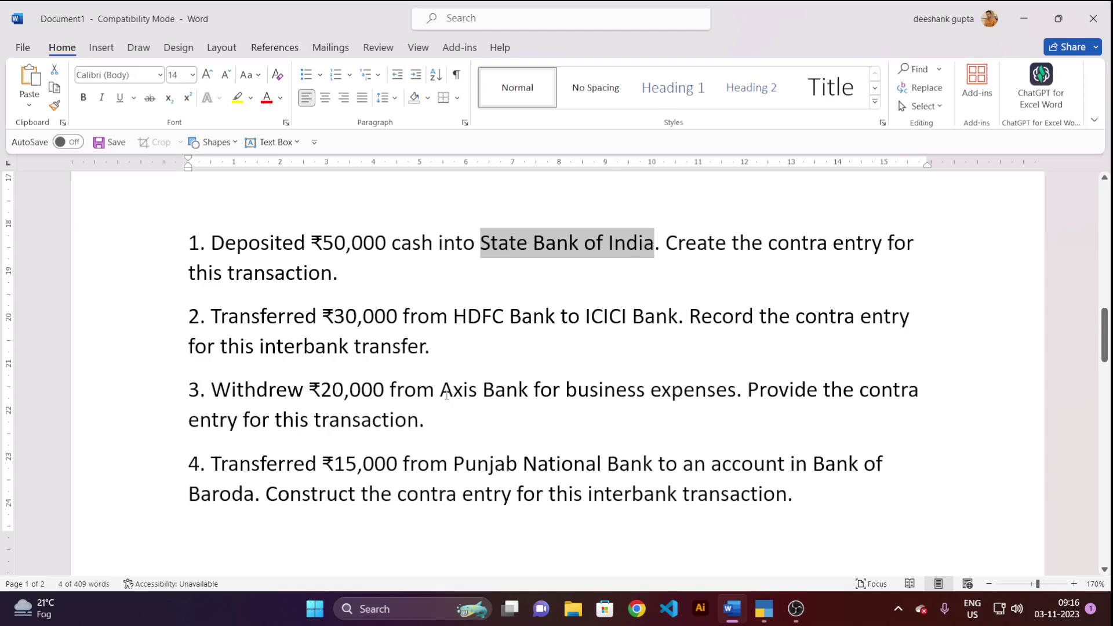
drag(443, 397, 532, 401)
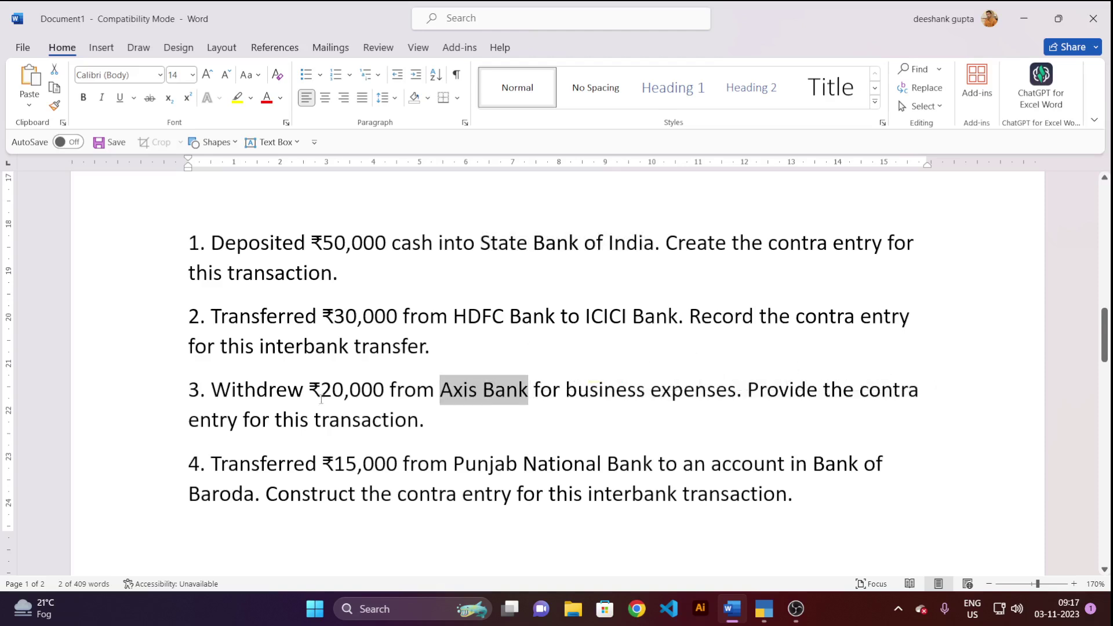
drag(213, 394, 515, 405)
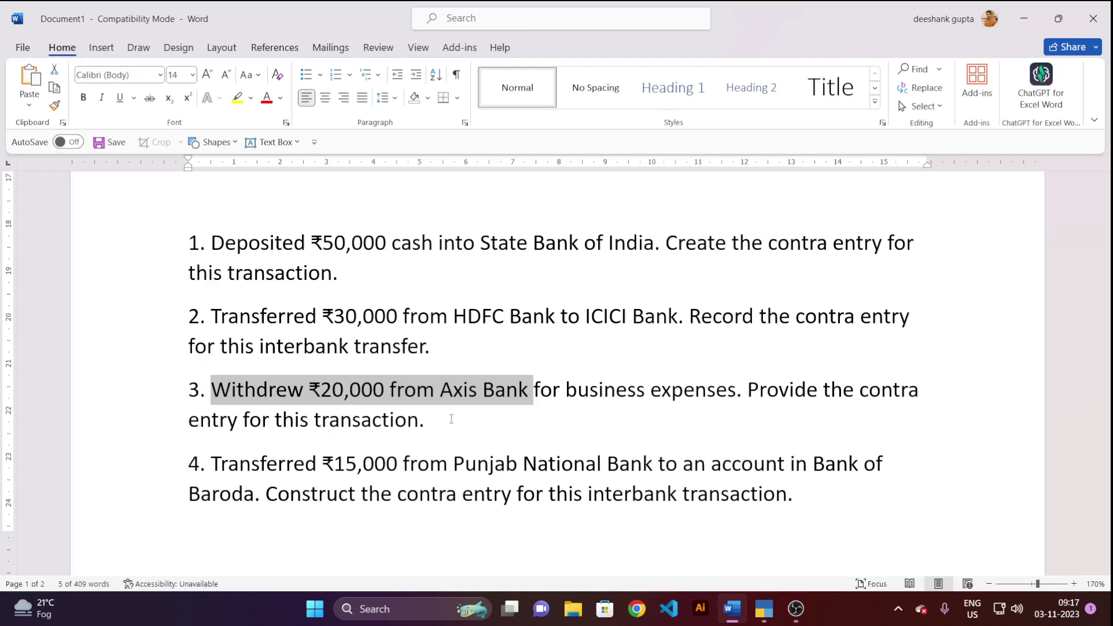
key(alt+Tab)
key(Escape)
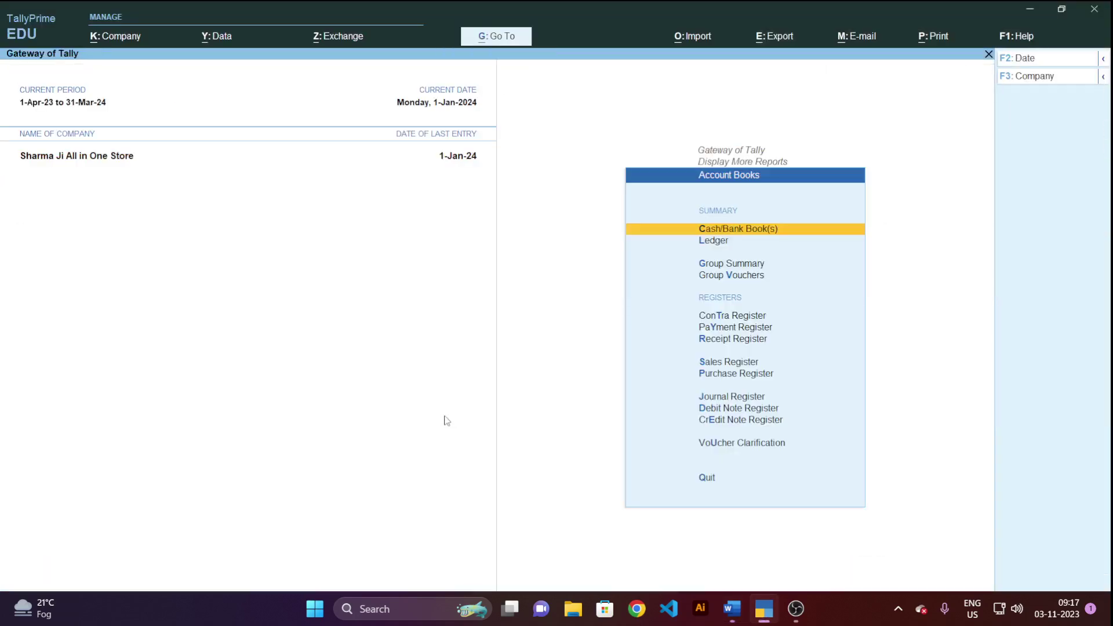
Start a new ledger named 'Asix Bank' under Bank Accounts.
key(Escape)
key(Escape)
key(Escape)
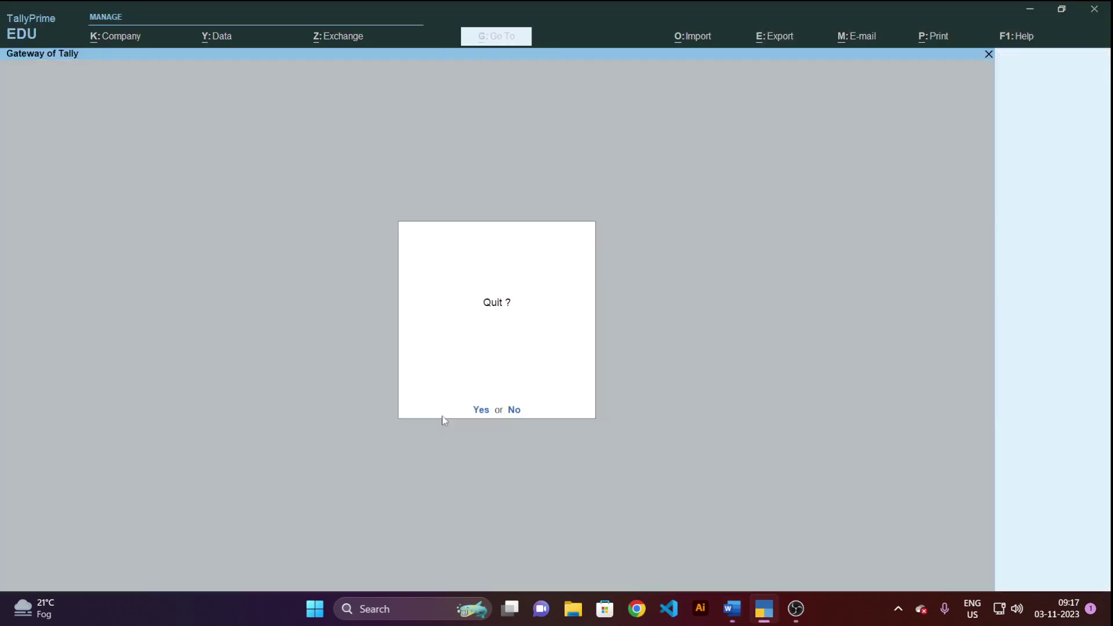
key(Escape)
key(Down)
key(Up)
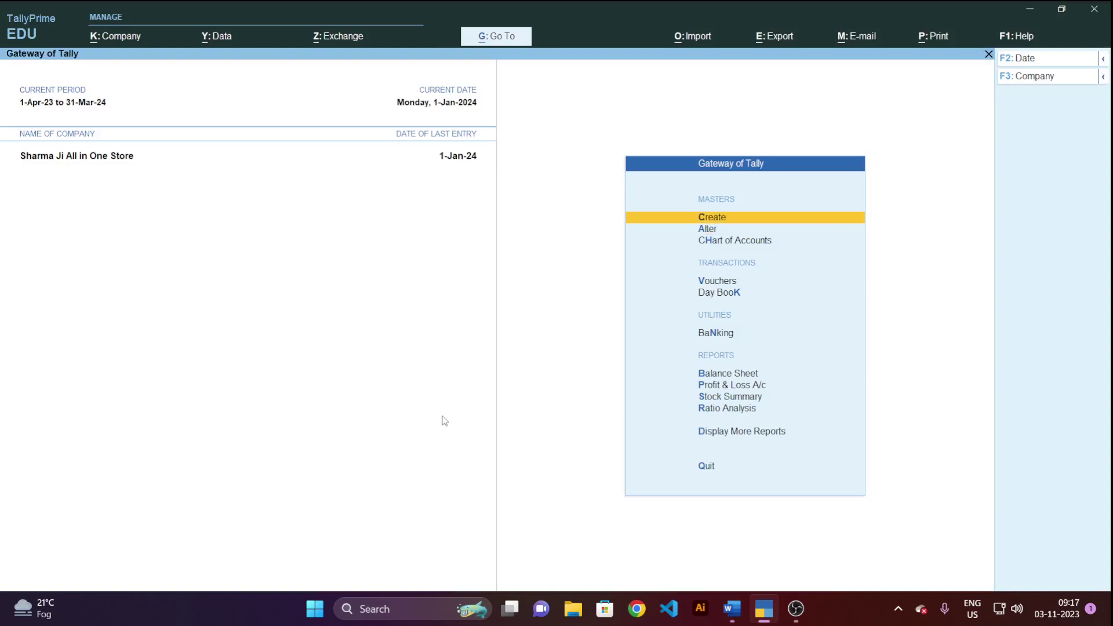
key(Return)
key(Down)
key(Return)
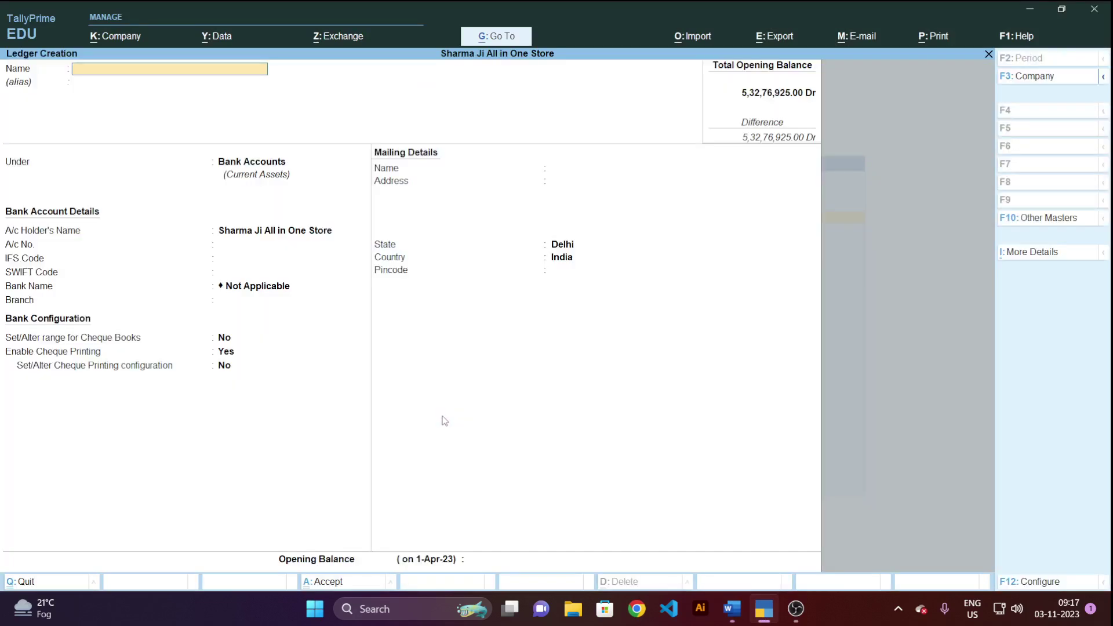
key(Return)
key(Return)
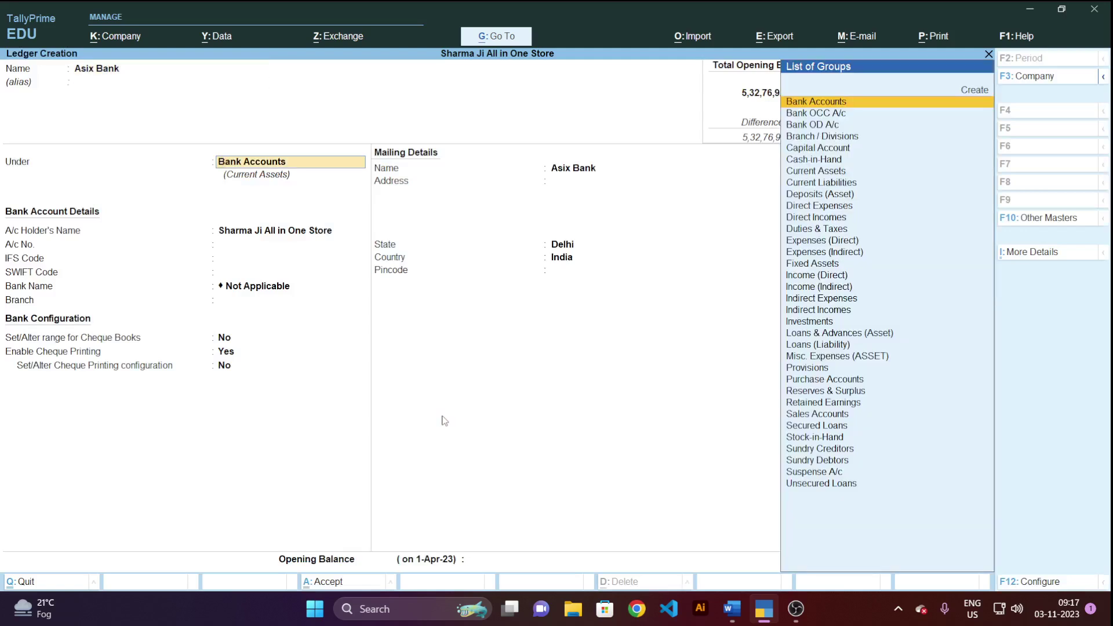
key(Return)
key(Return)
key(Return)
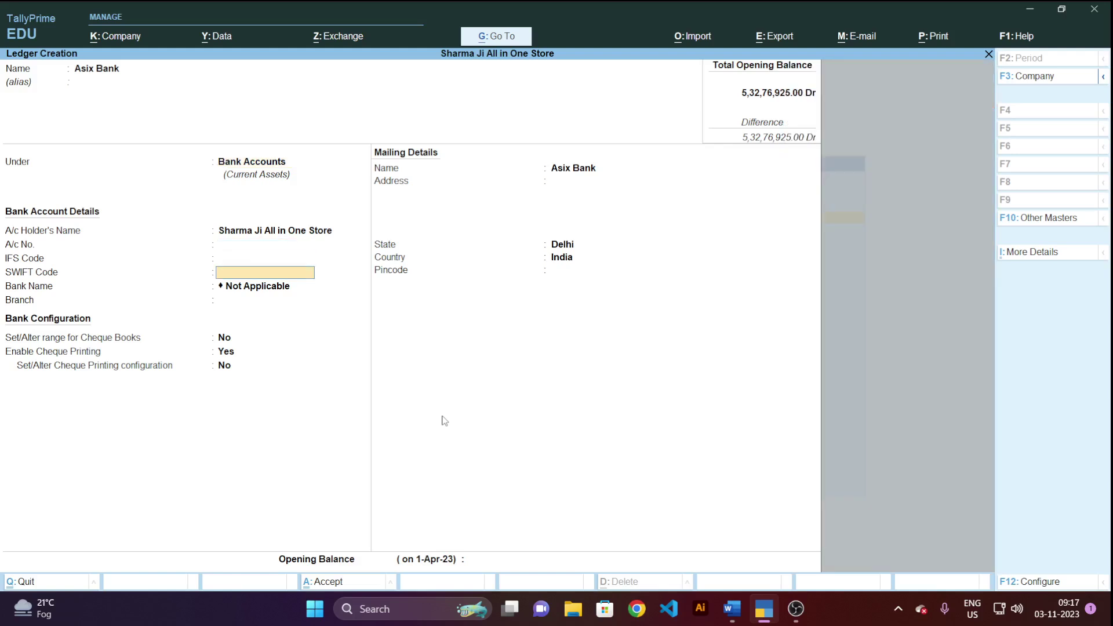
key(Return)
key(Return)
key(Return)
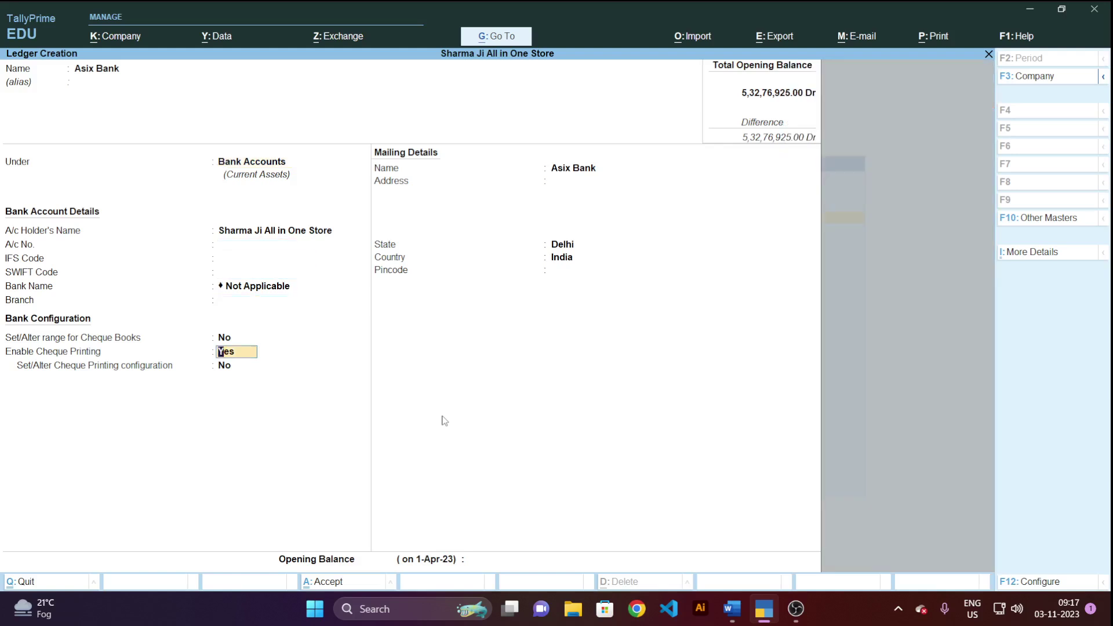
key(Up)
key(Up)
key(Up)
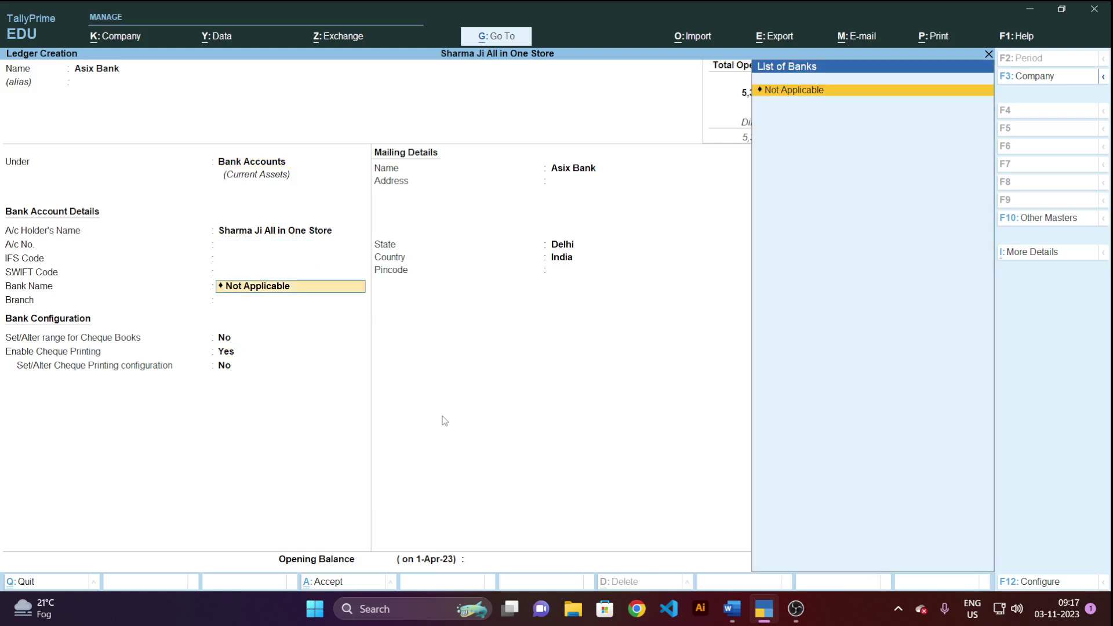
key(Up)
key(Up)
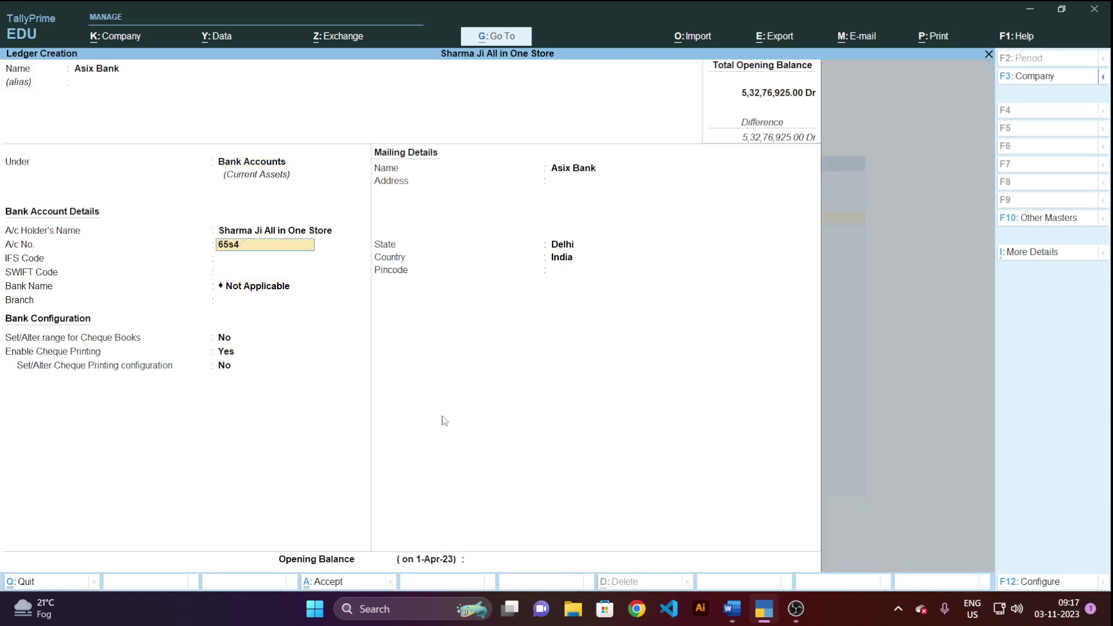
key(BackSpace)
key(BackSpace)
key(BackSpace)
key(BackSpace)
key(BackSpace)
key(BackSpace)
key(BackSpace)
key(BackSpace)
key(BackSpace)
key(BackSpace)
key(BackSpace)
key(BackSpace)
key(BackSpace)
key(BackSpace)
key(BackSpace)
key(Return)
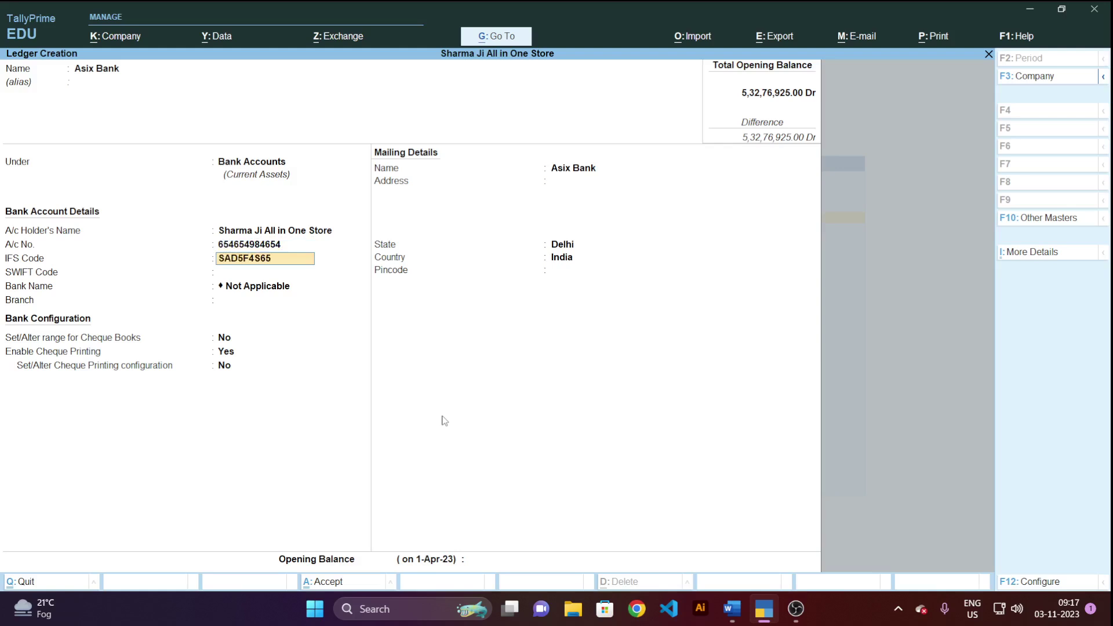
key(Return)
key(Return)
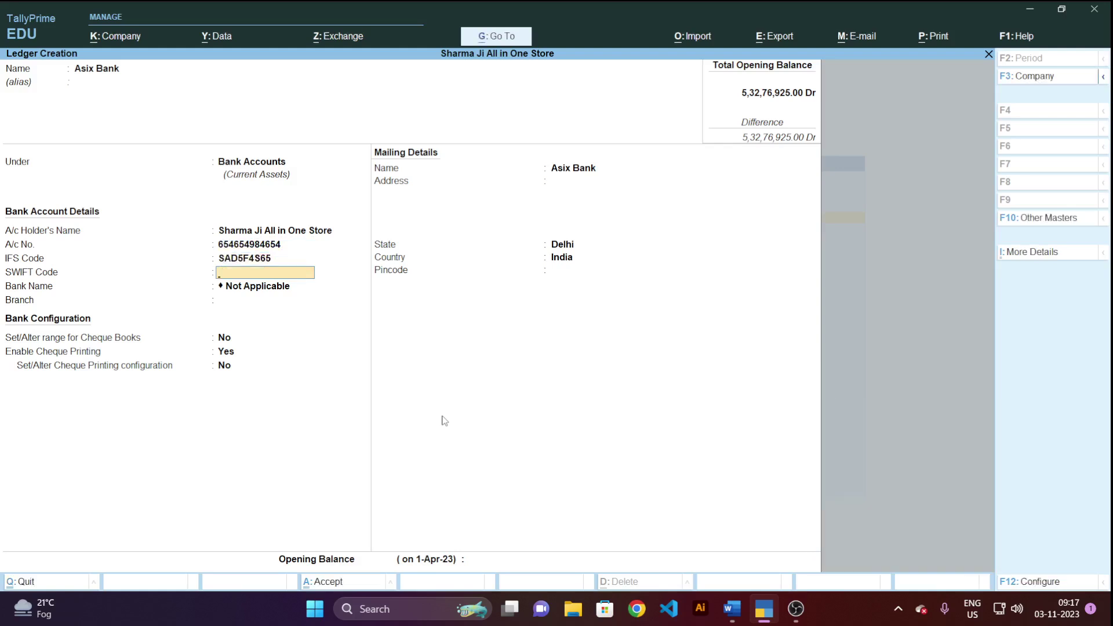
key(Return)
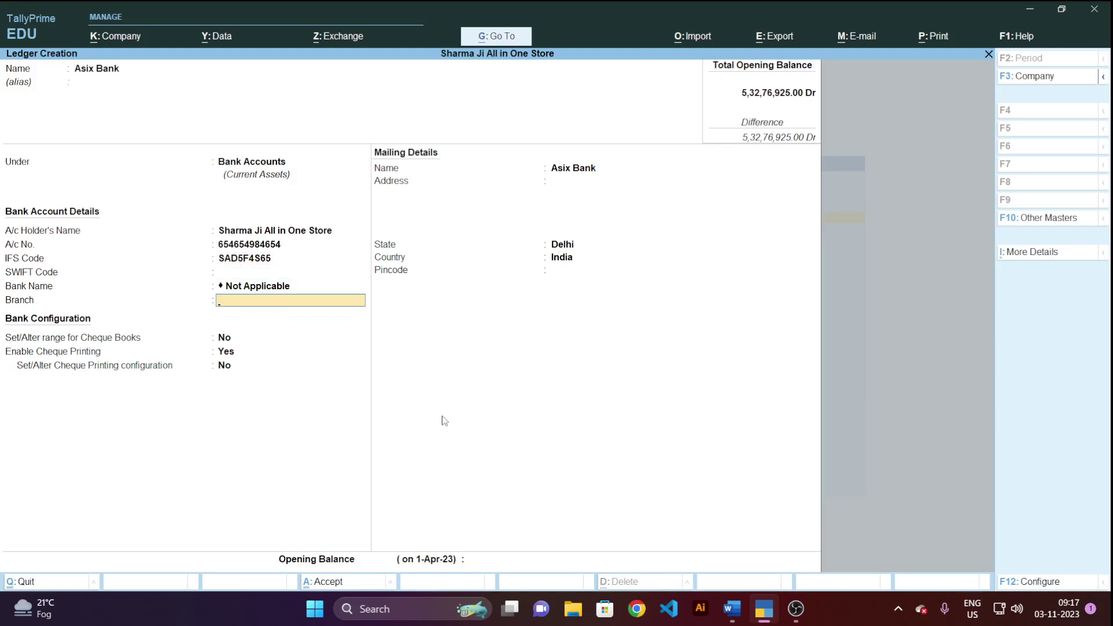
key(Return)
Set no cheque books, state Delhi, pincode 110059 and a 5,00,000 Dr opening balance, then save.
key(space)
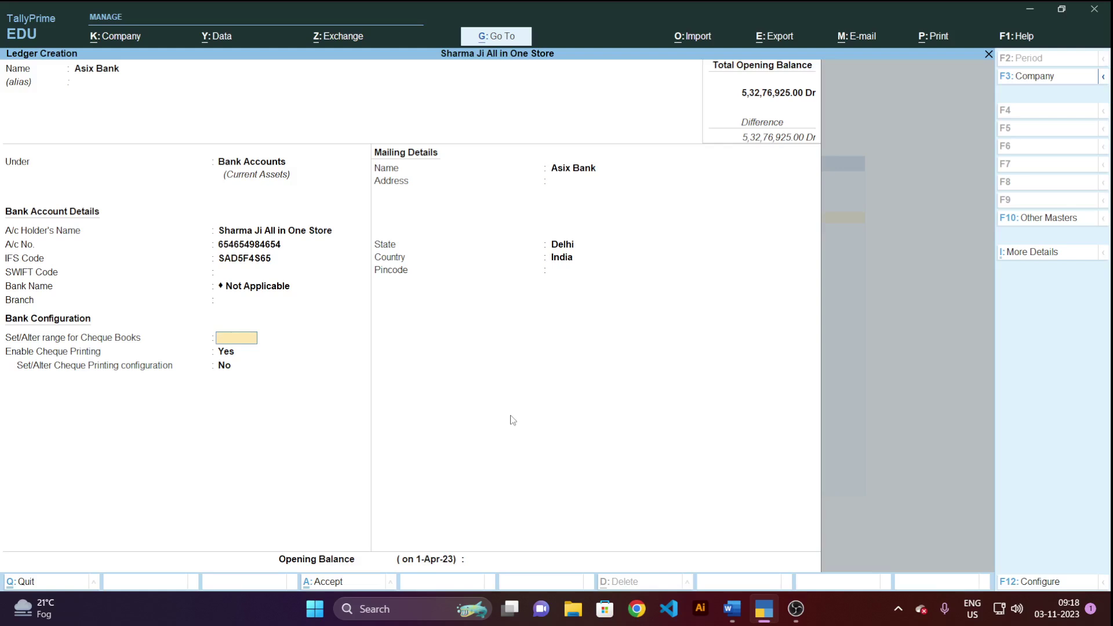
key(Return)
key(Return)
key(Return)
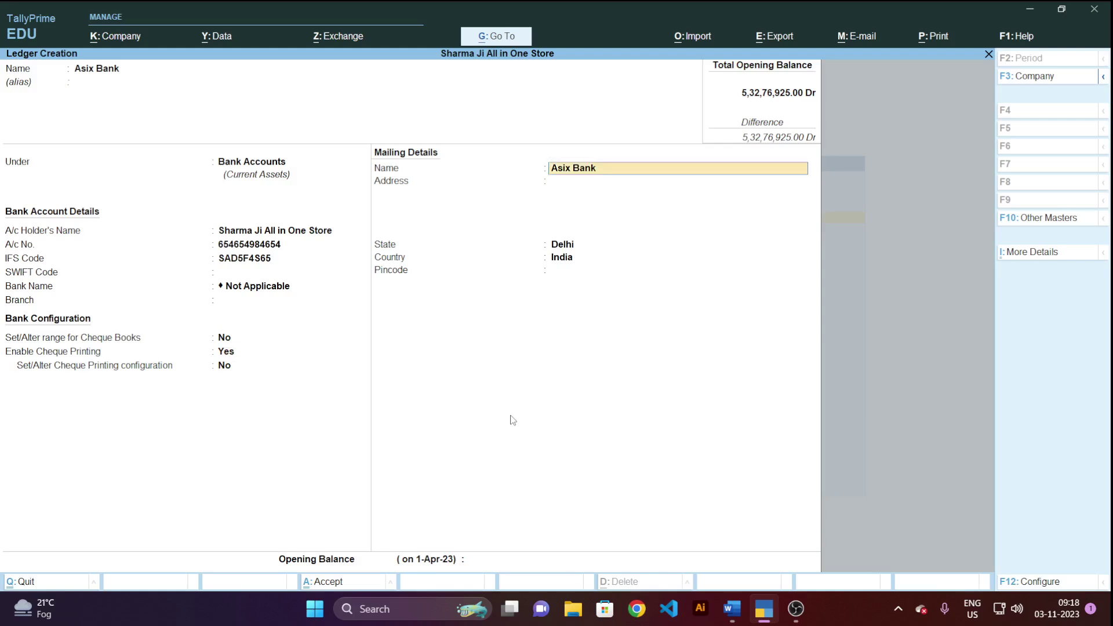
key(Return)
key(Return)
key(Return)
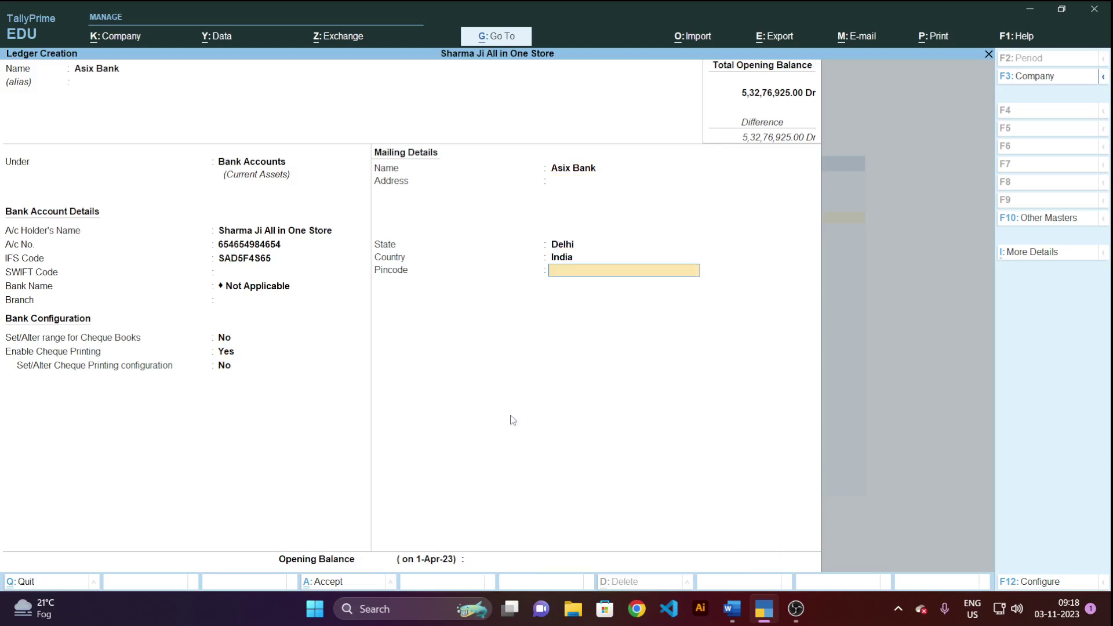
key(Return)
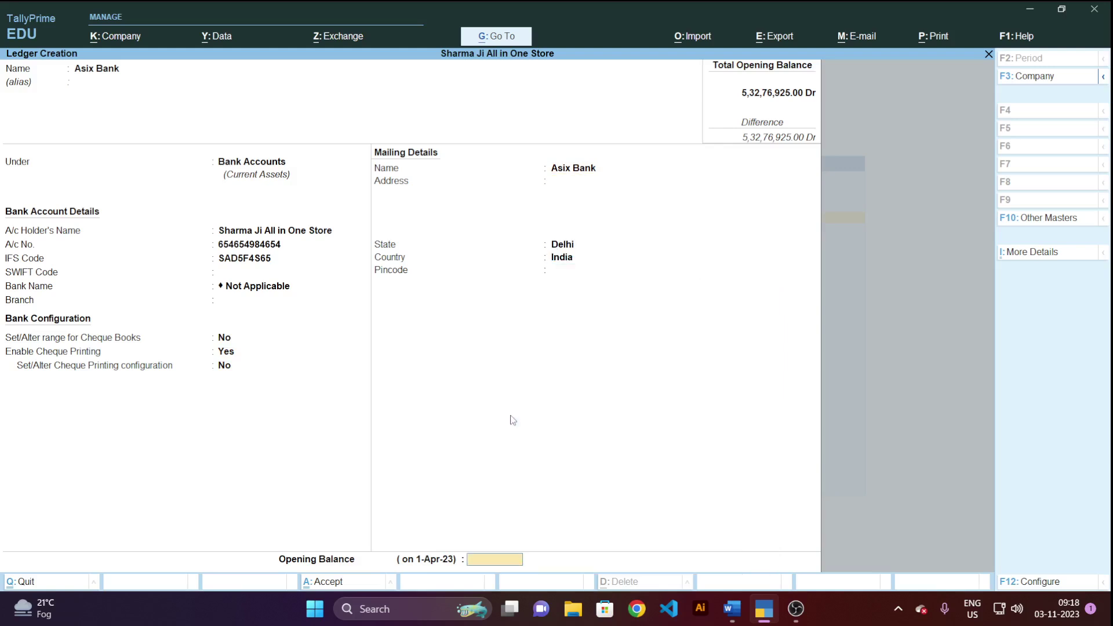
key(BackSpace)
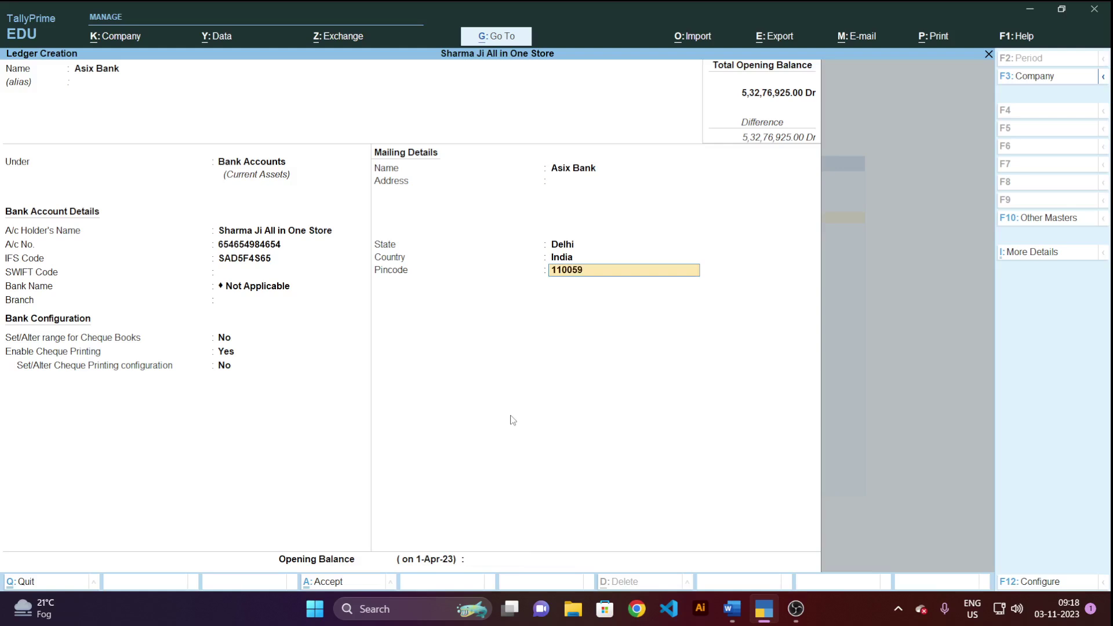
key(Return)
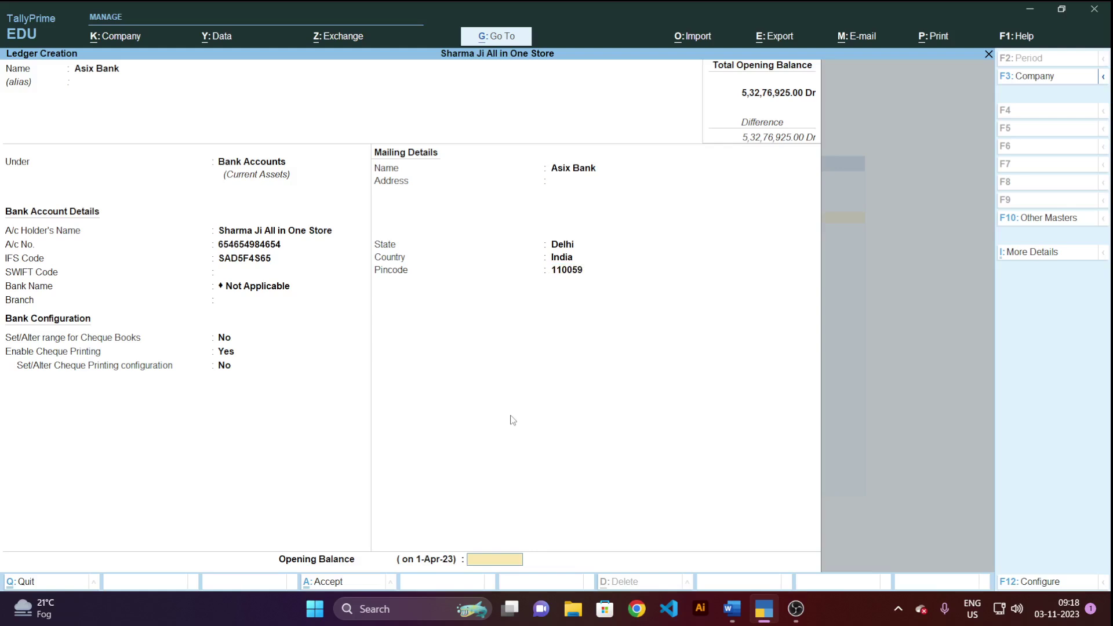
text(500000)
key(Return)
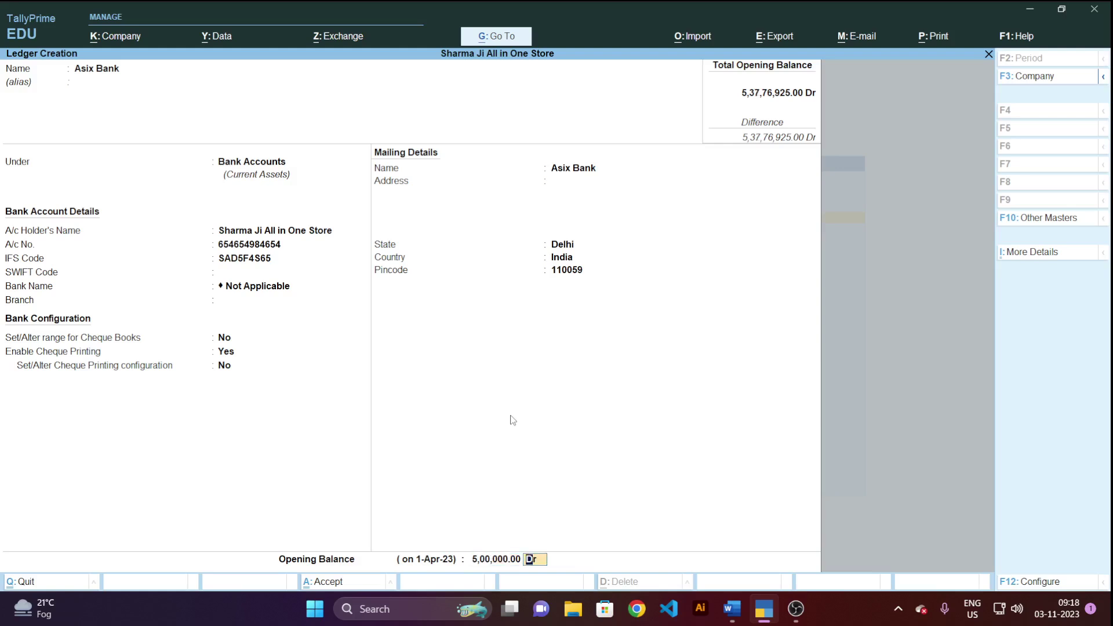
key(Return)
key(Return)
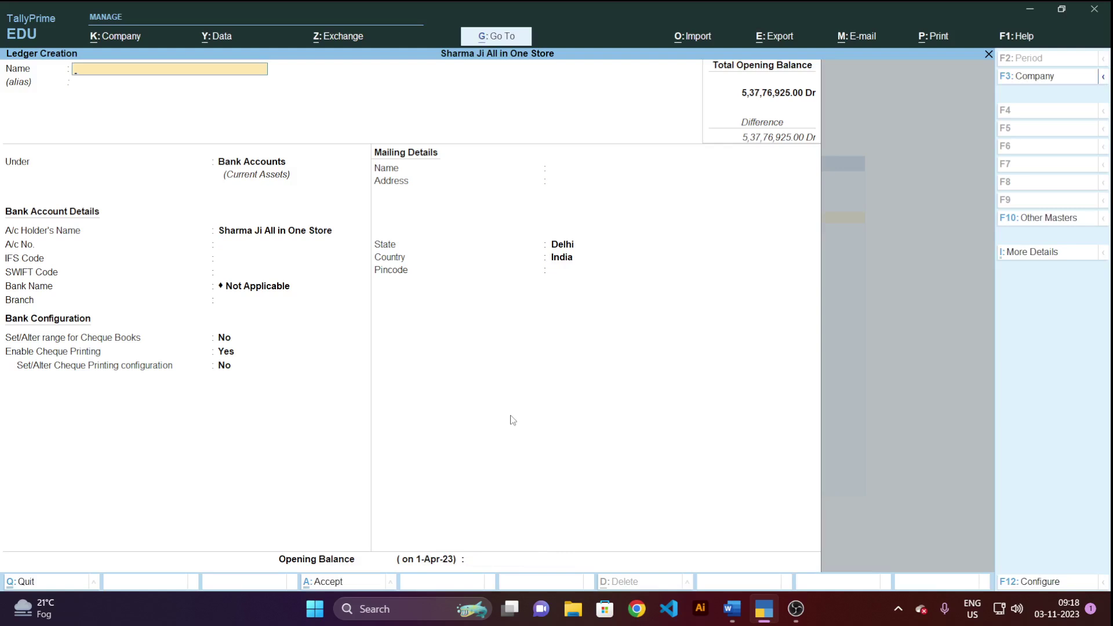
Check Asix Bank at 5,00,000.00 in the Cash/Bank Summary, then return to the Gateway.
key(Escape)
key(Escape)
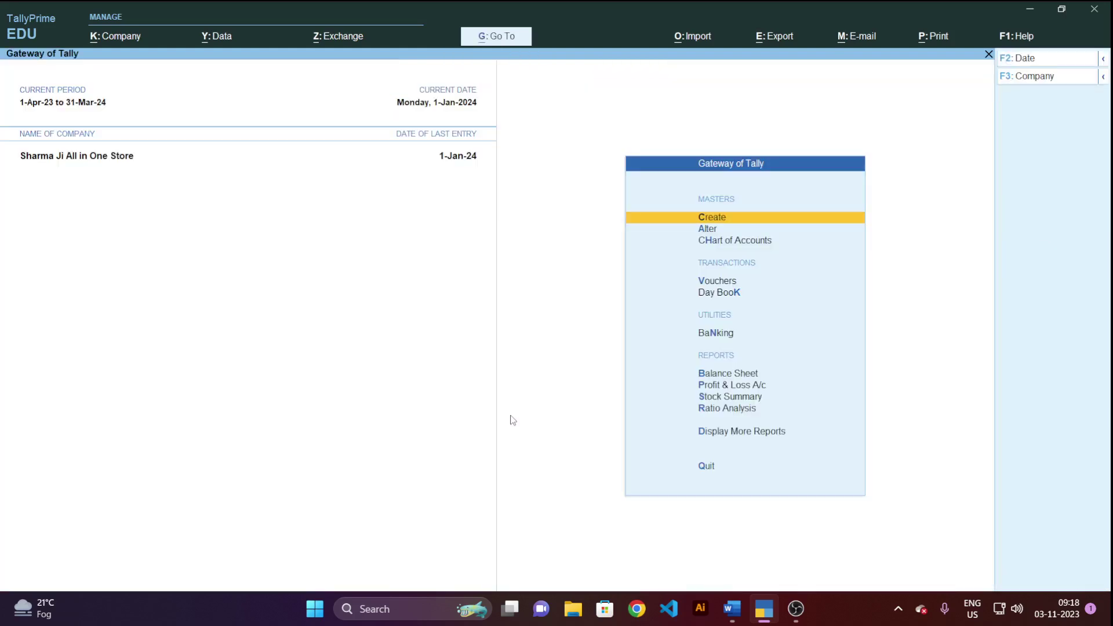
key(d)
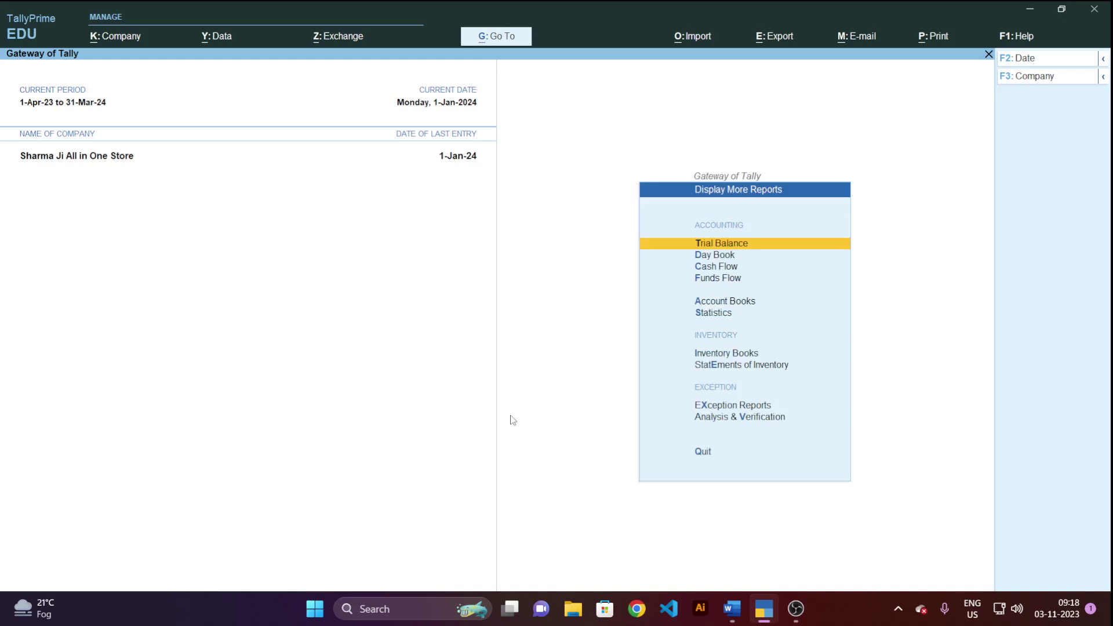
key(a)
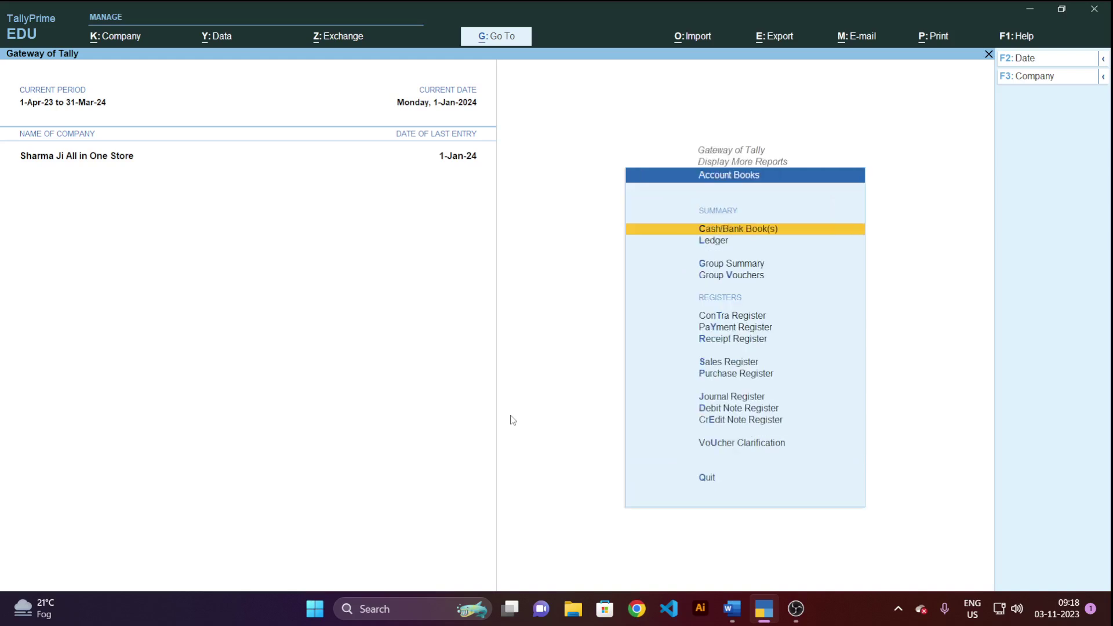
key(c)
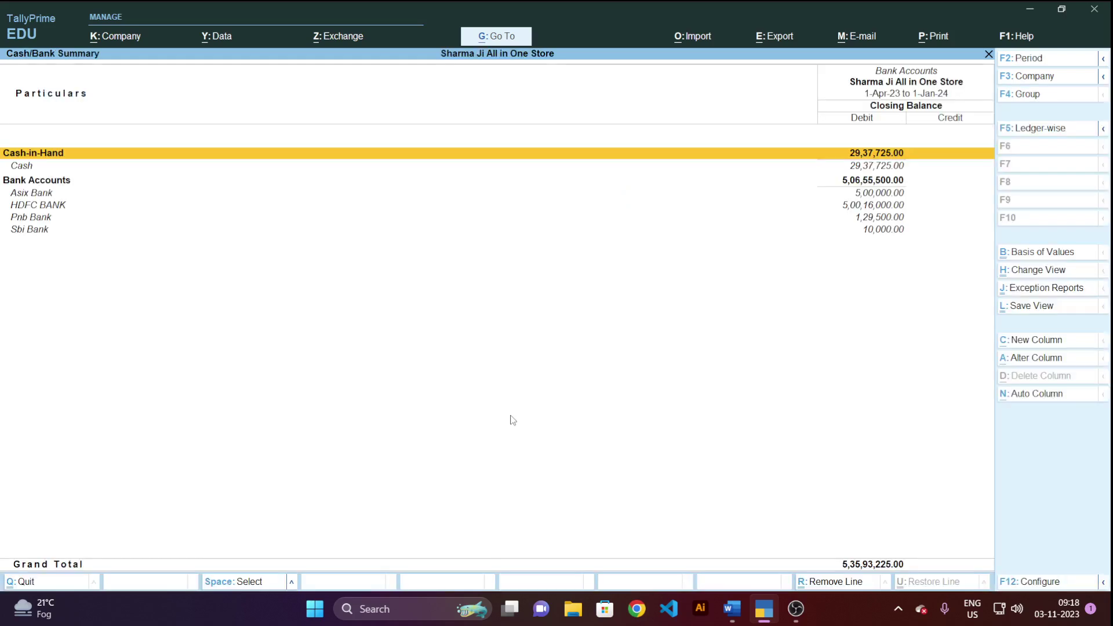
key(Down)
key(Down)
key(Down)
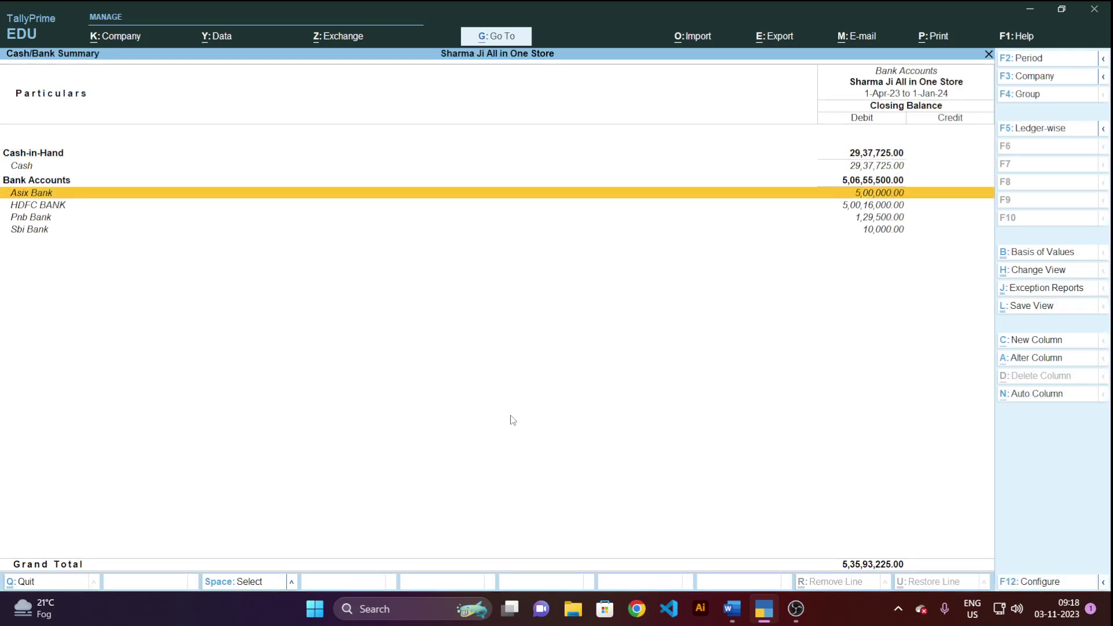
key(Escape)
key(Escape)
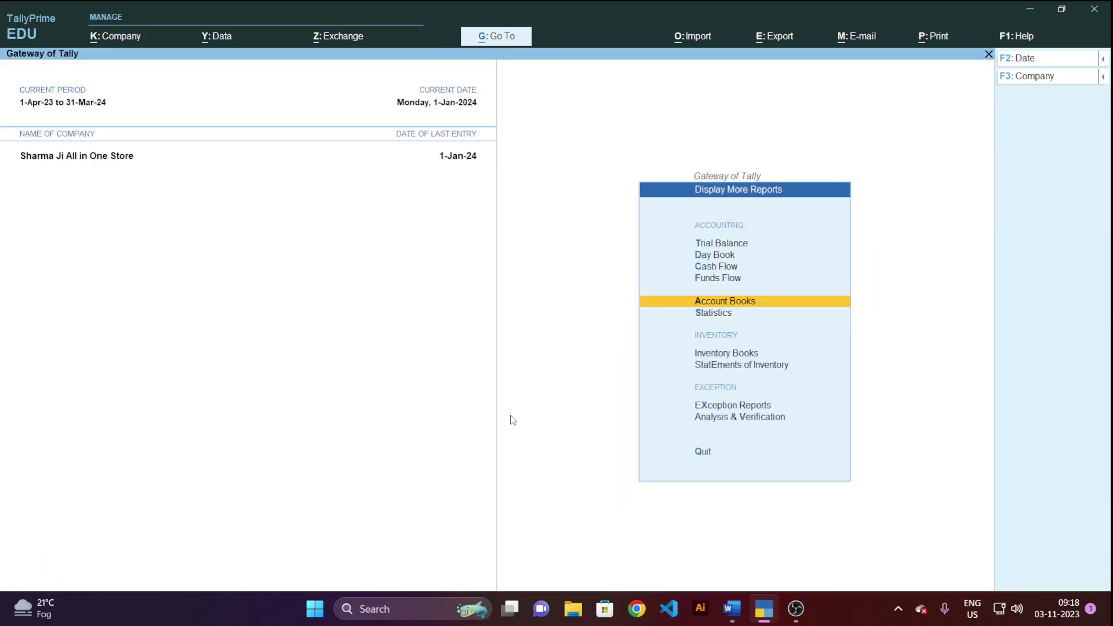
key(Escape)
key(Escape)
key(n)
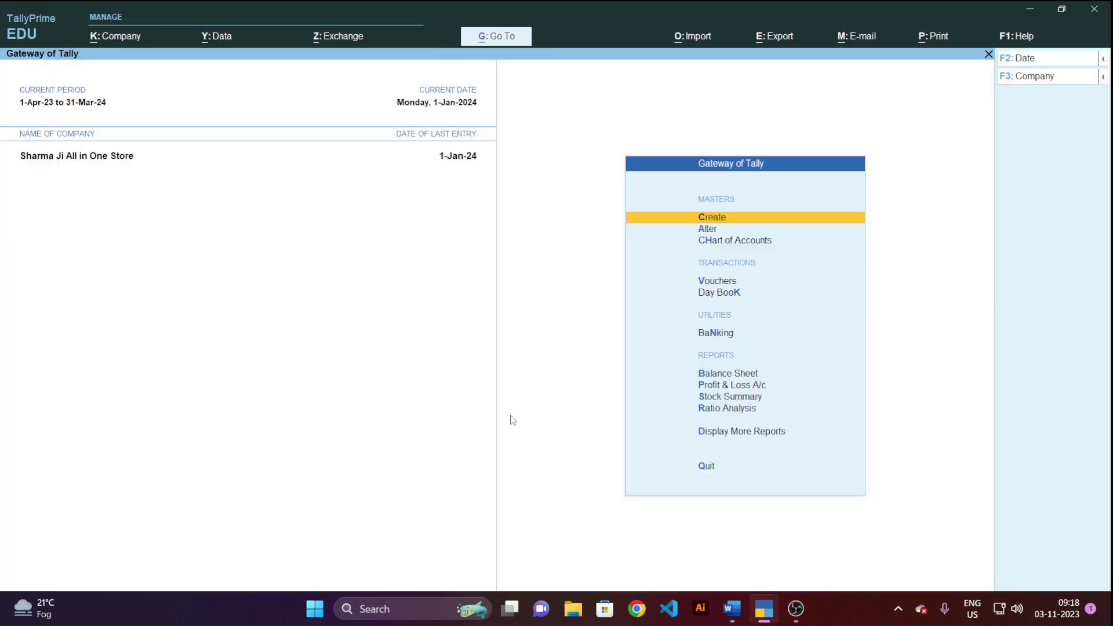
key(alt+Tab)
key(Tab)
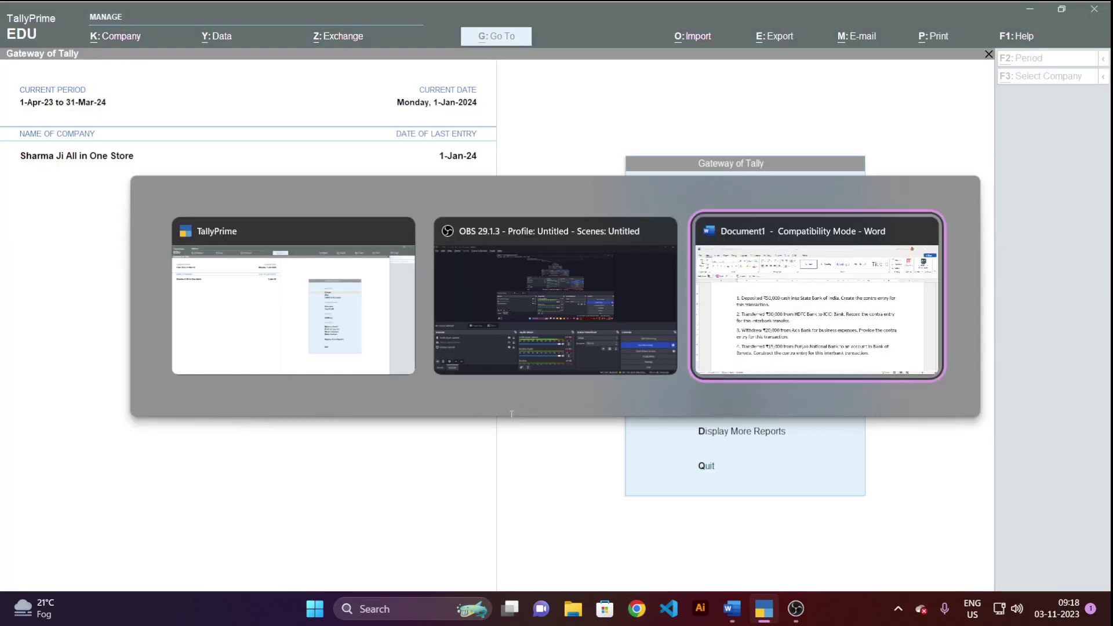
Read Word's question 5 on the ₹25,000 Canara Bank cash deposit.
scroll(635, 437, down, 5)
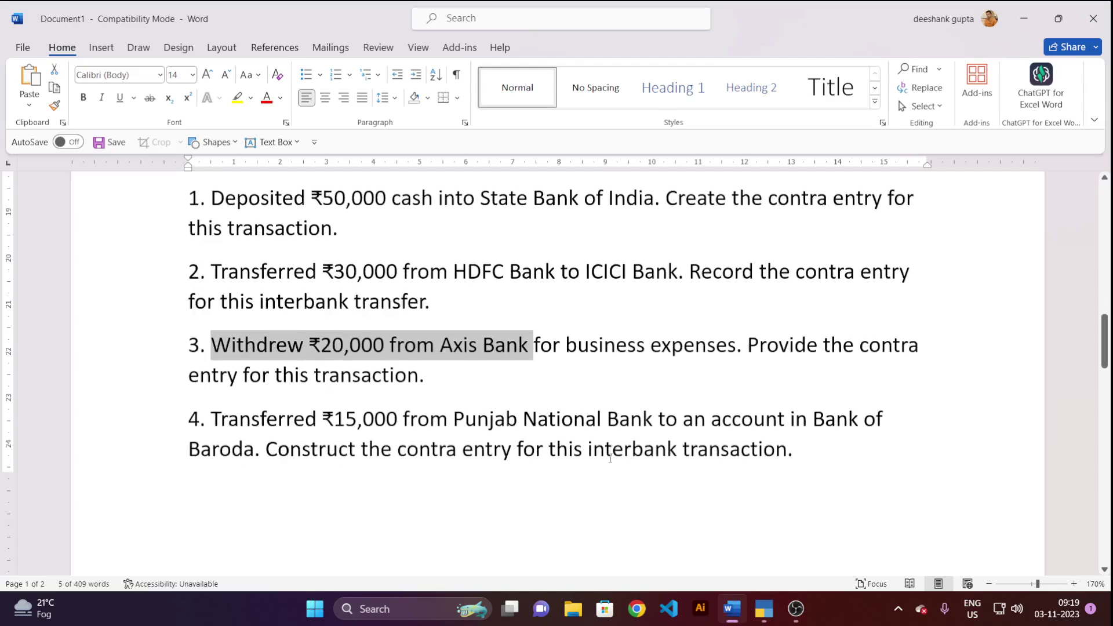
scroll(565, 272, down, 5)
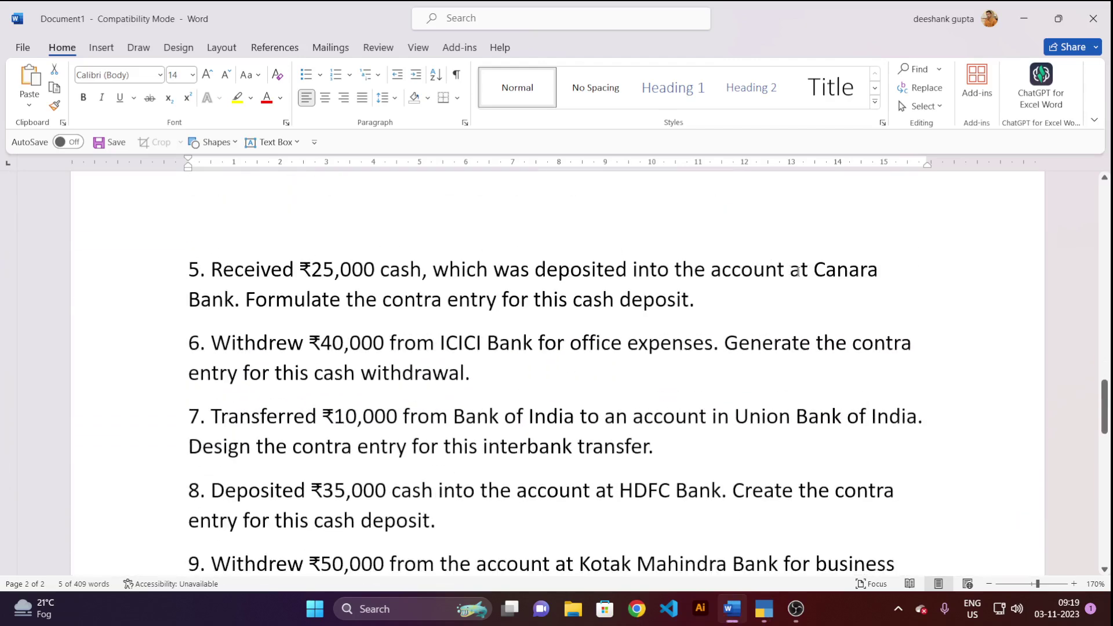
drag(814, 270, 832, 289)
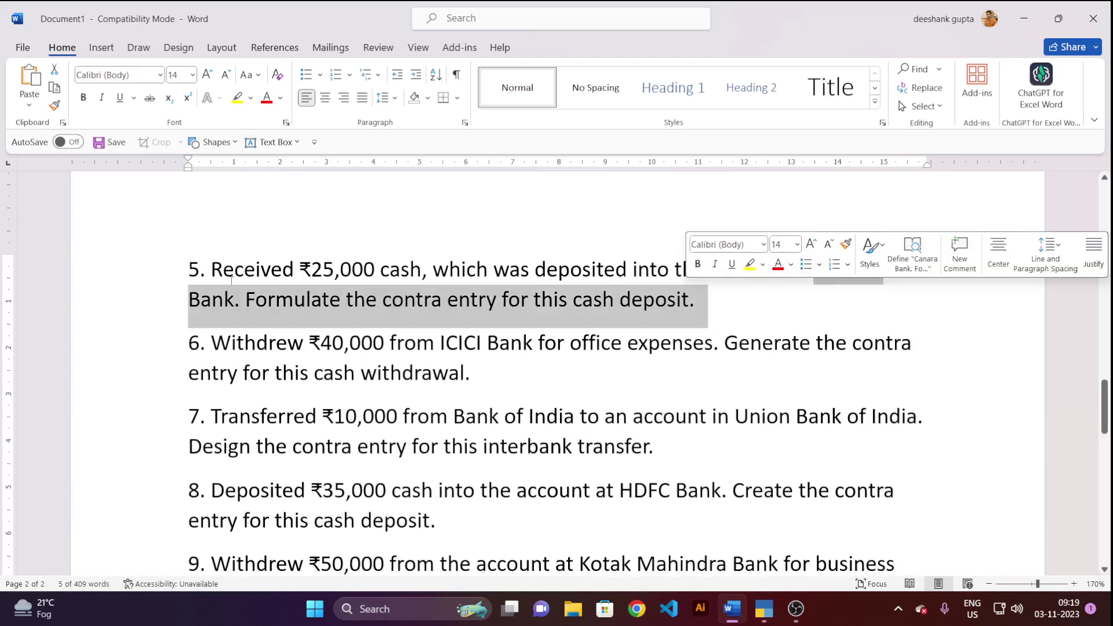
click(705, 318)
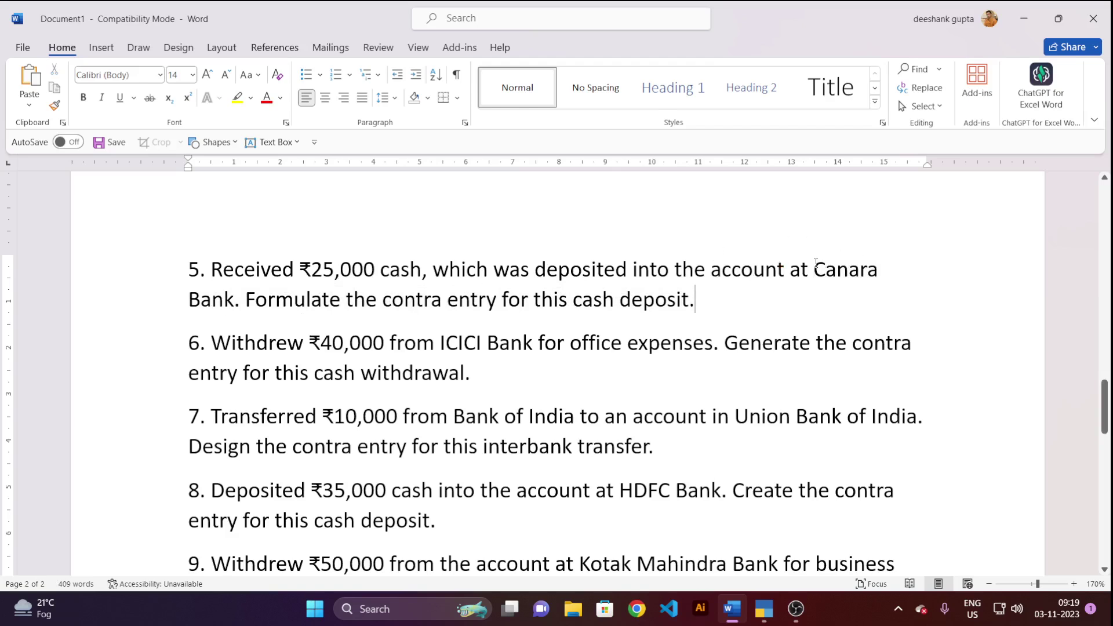
Return to TallyPrime and open the Master Creation list.
key(alt+Tab)
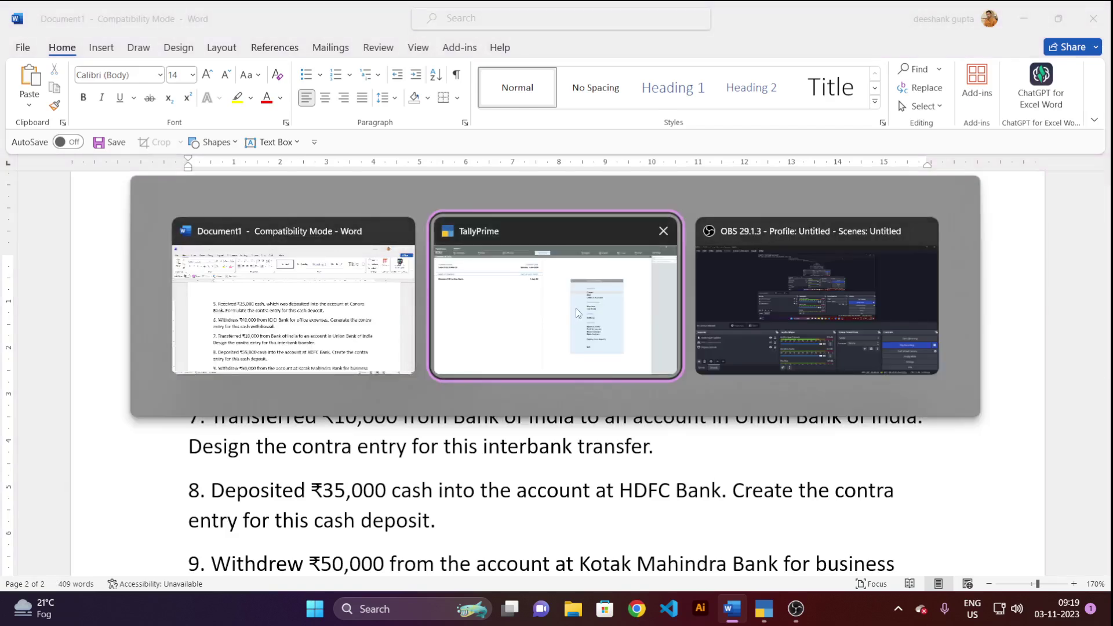
click(576, 308)
click(725, 217)
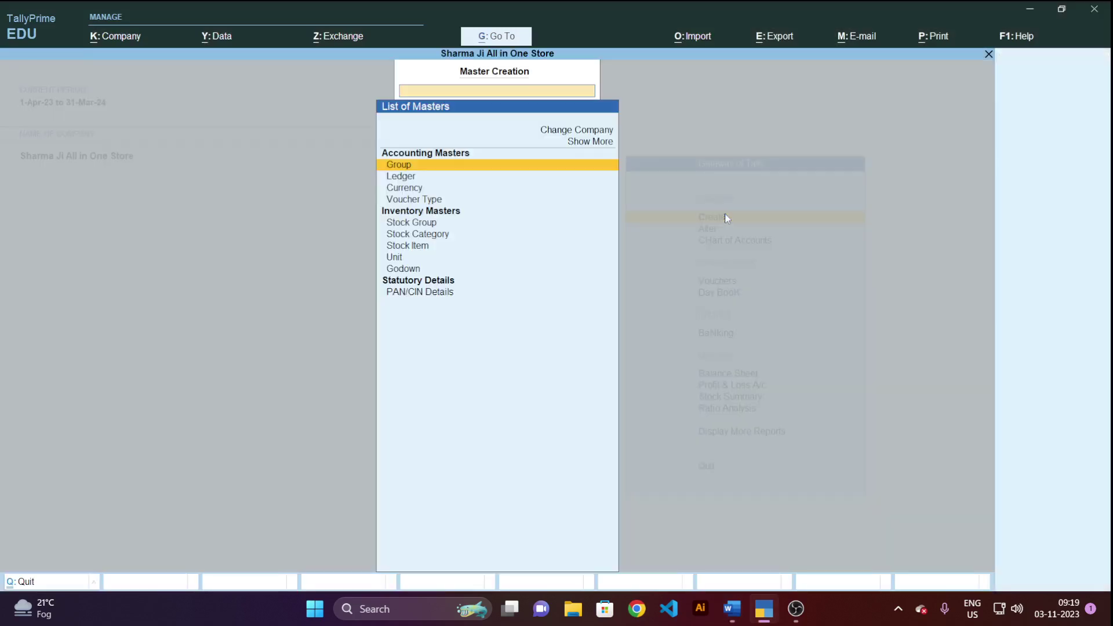
Create ledger 'Canera Bank' under Bank Accounts with opening balance 1000000, skipping bank details.
click(408, 181)
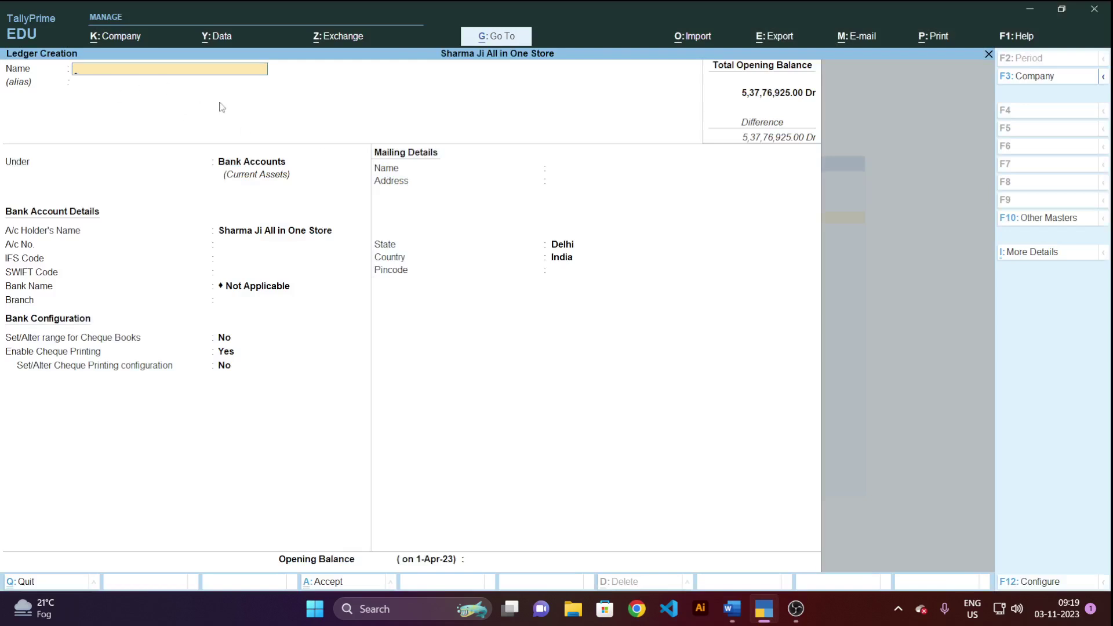
text(Canera Bank)
key(Return)
key(Return)
key(Return)
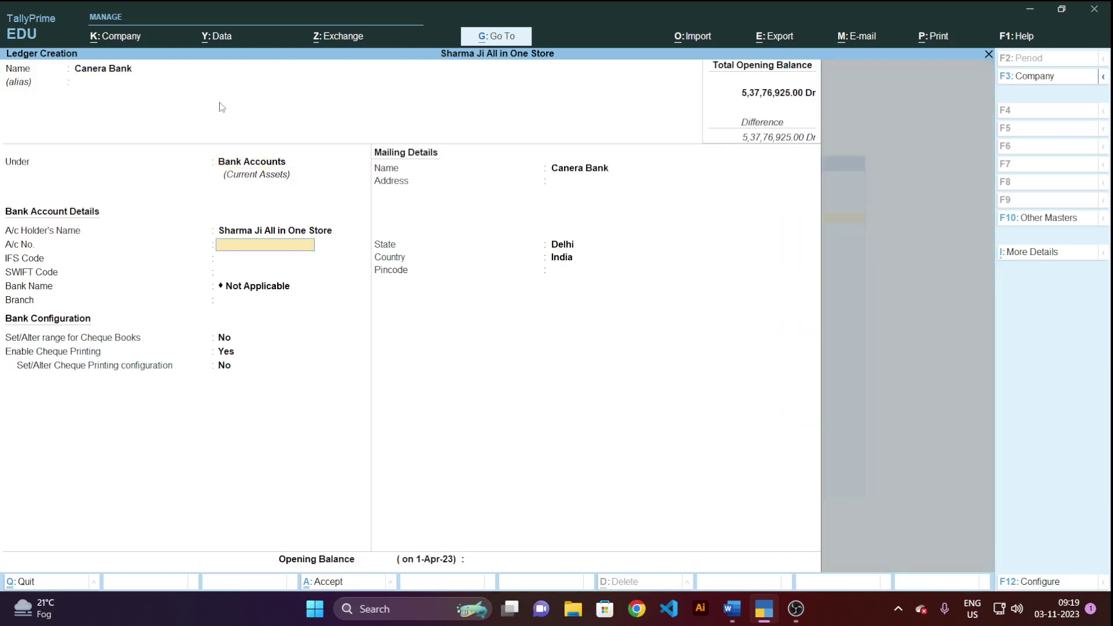
key(Return)
key(Return)
key(Return)
key(Return)
key(Return)
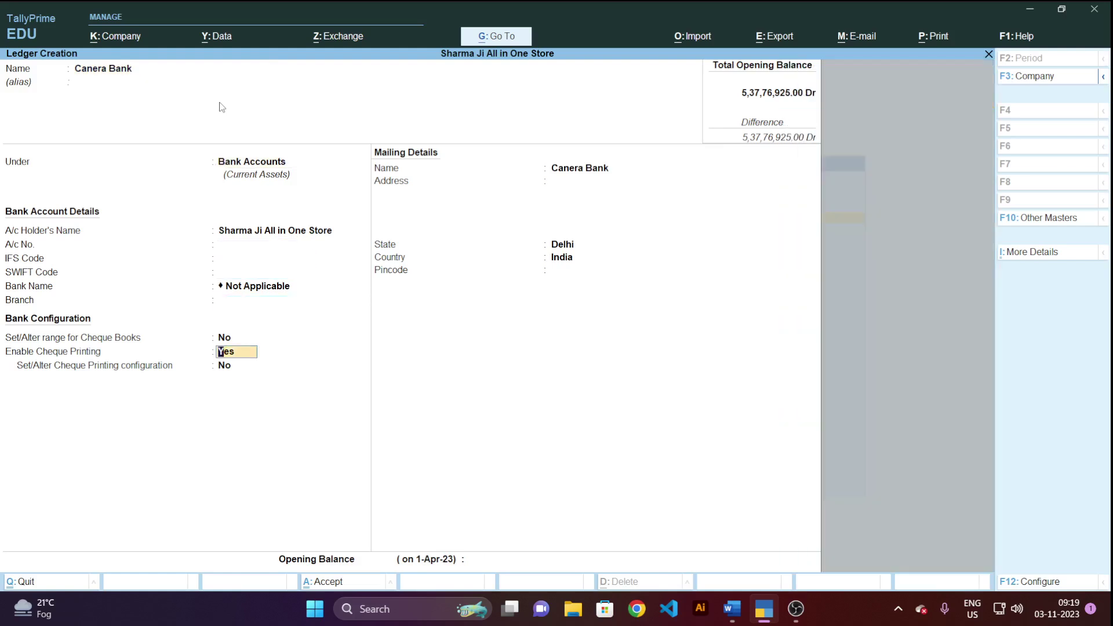
key(Return)
key(Return)
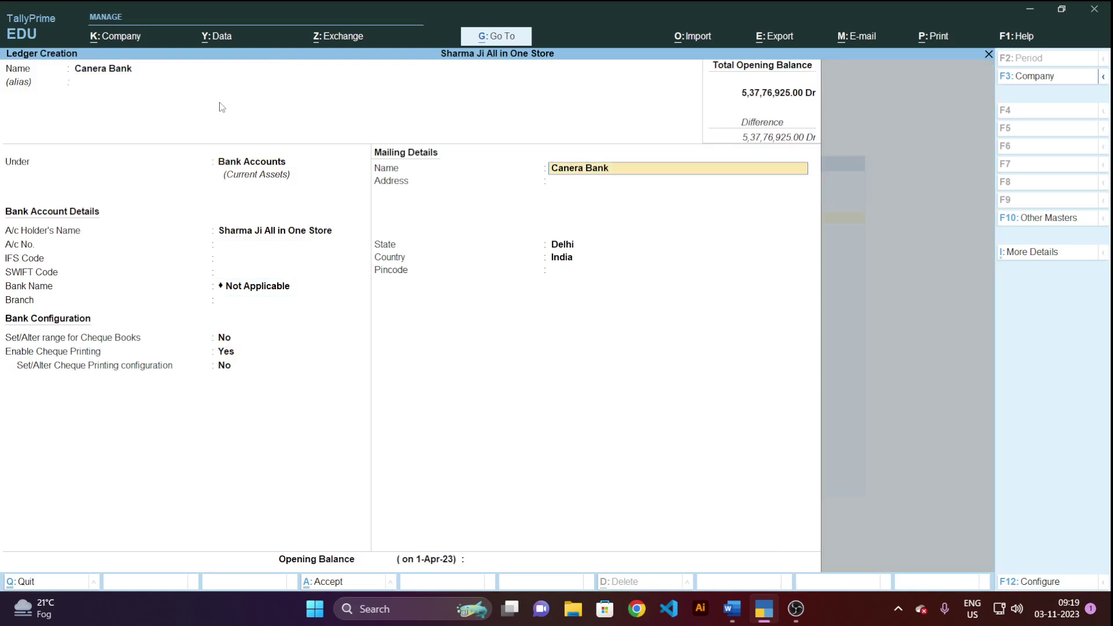
key(Return)
key(Return)
key(Return)
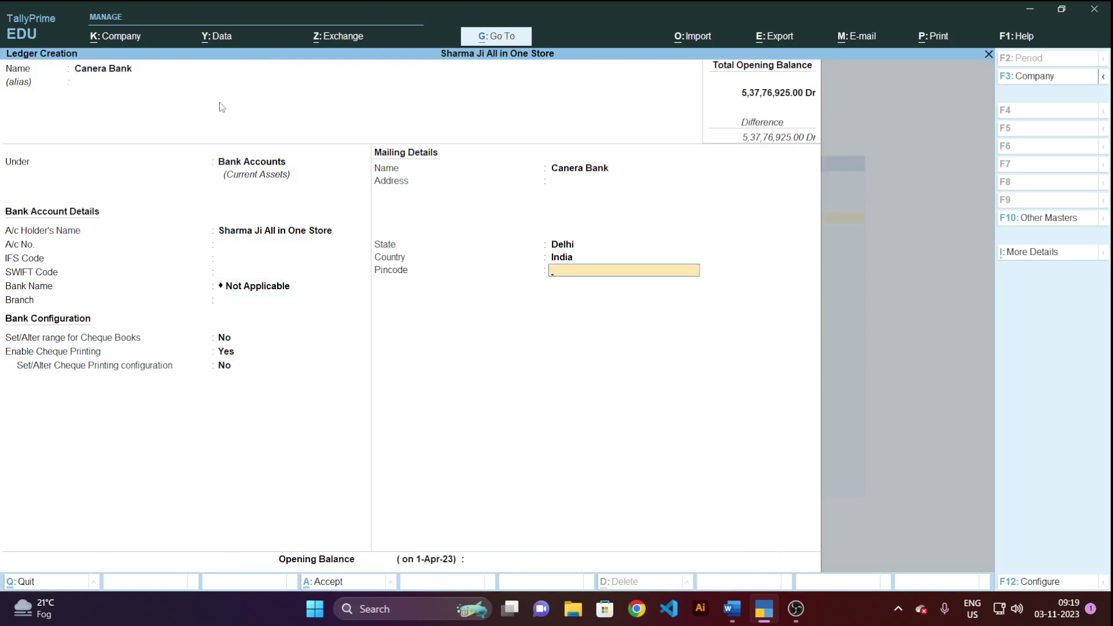
key(Return)
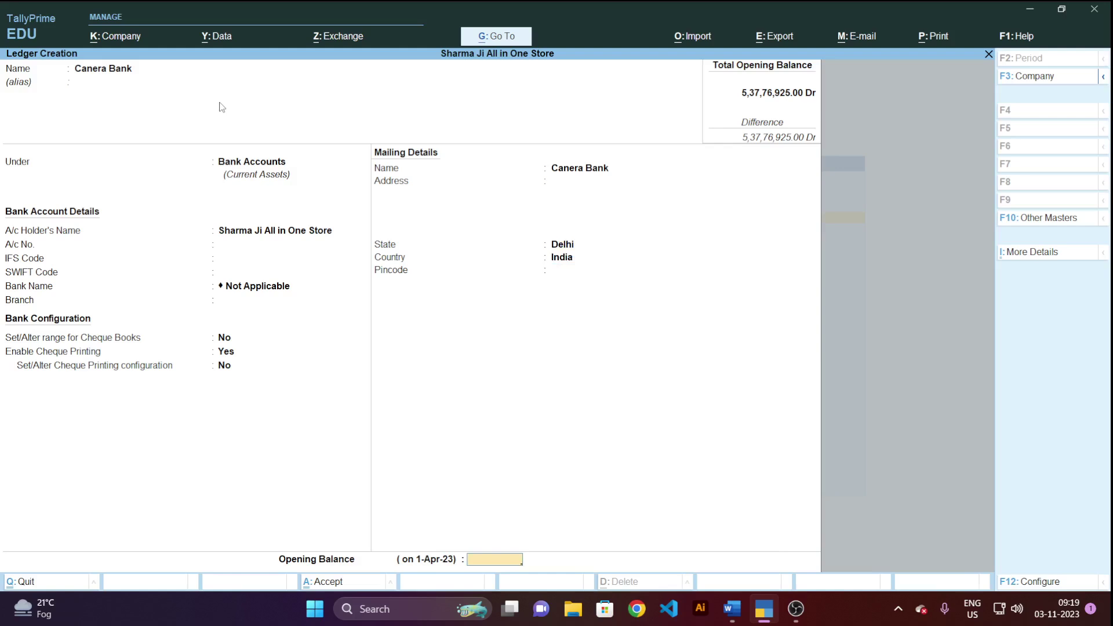
text(1000000)
key(Return)
key(Return)
key(Return)
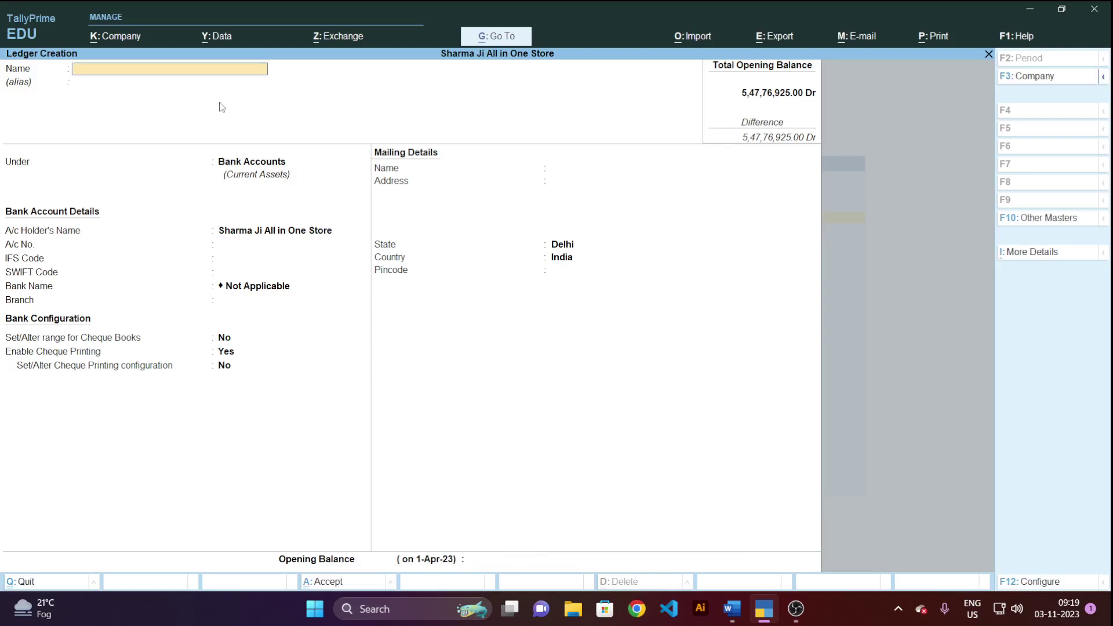
Discard the blank ledger form, confirm Canera Bank at 10,00,000.00 in Cash/Bank Summary, then switch to Word.
key(Escape)
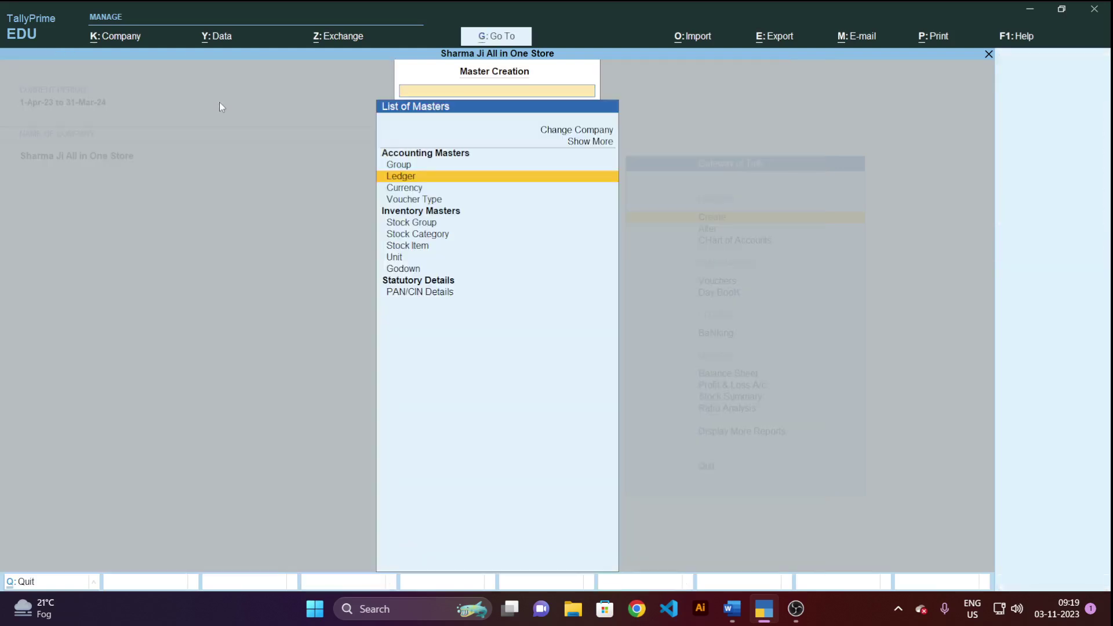
key(Escape)
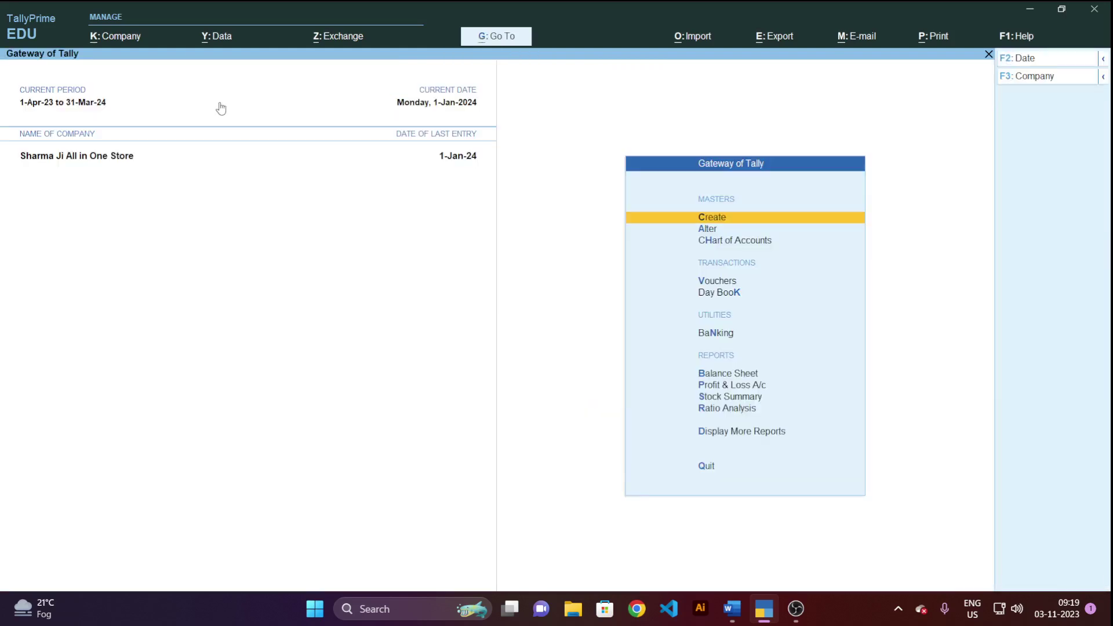
key(d)
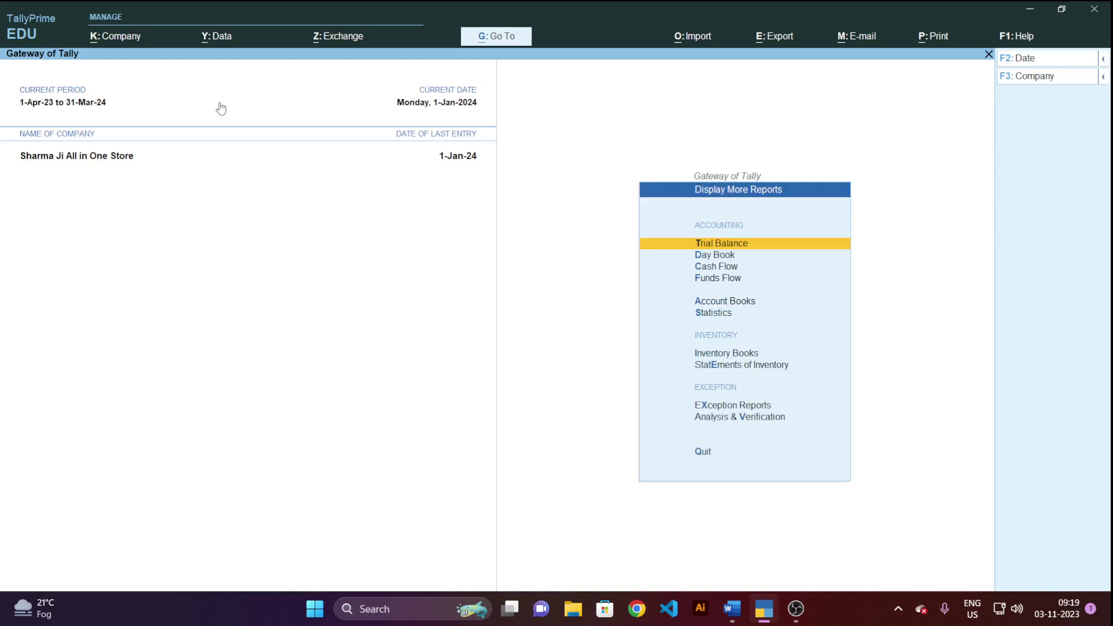
key(a)
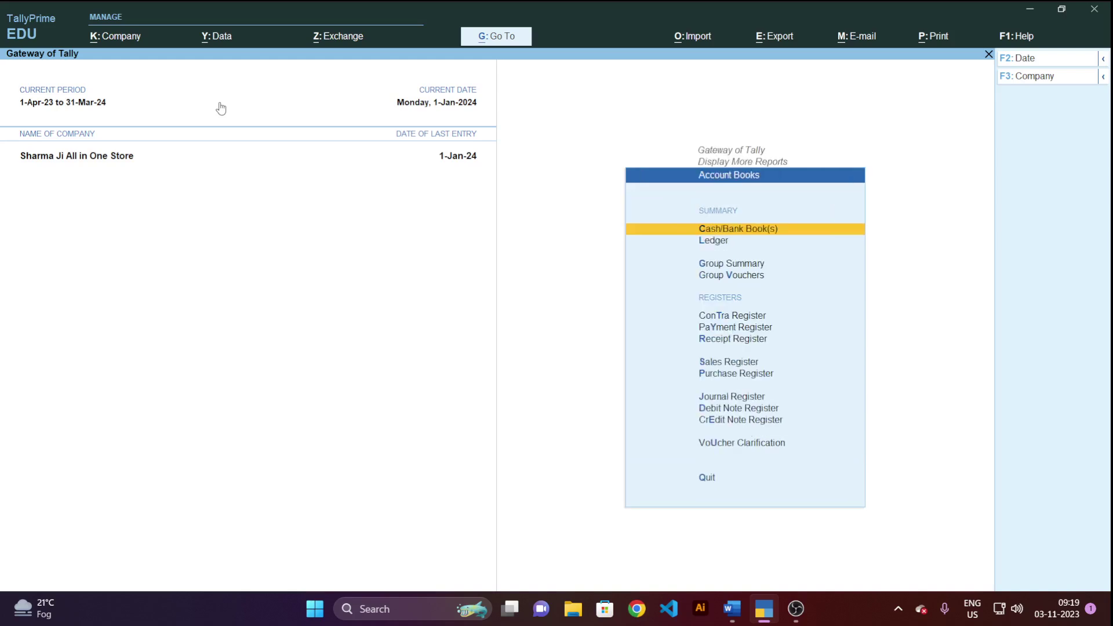
key(Return)
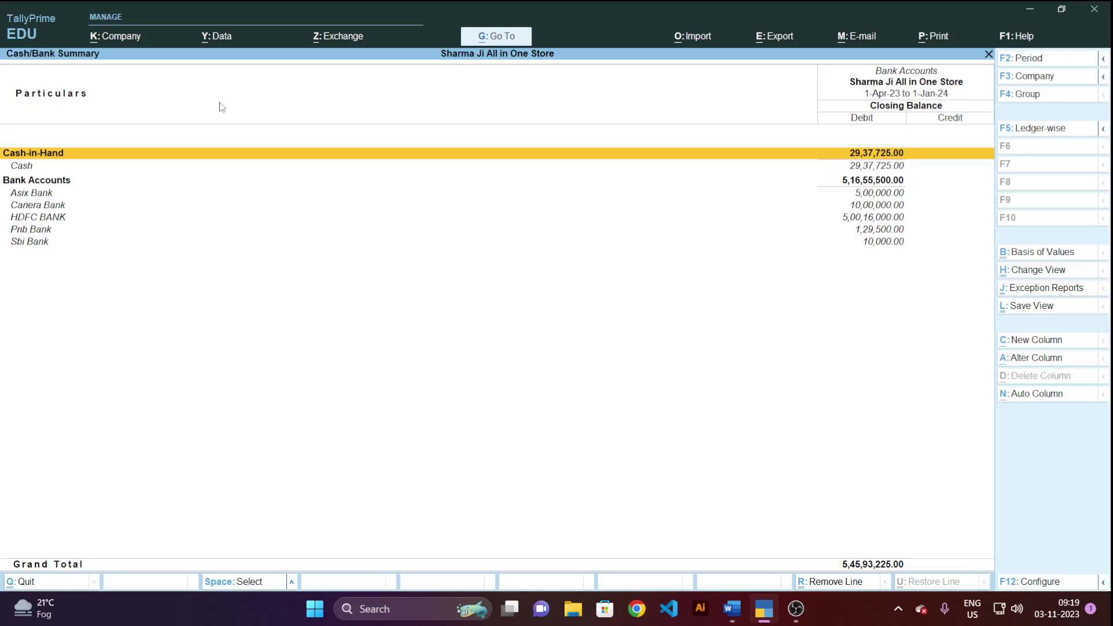
key(Down)
key(Down)
key(Down)
key(Down)
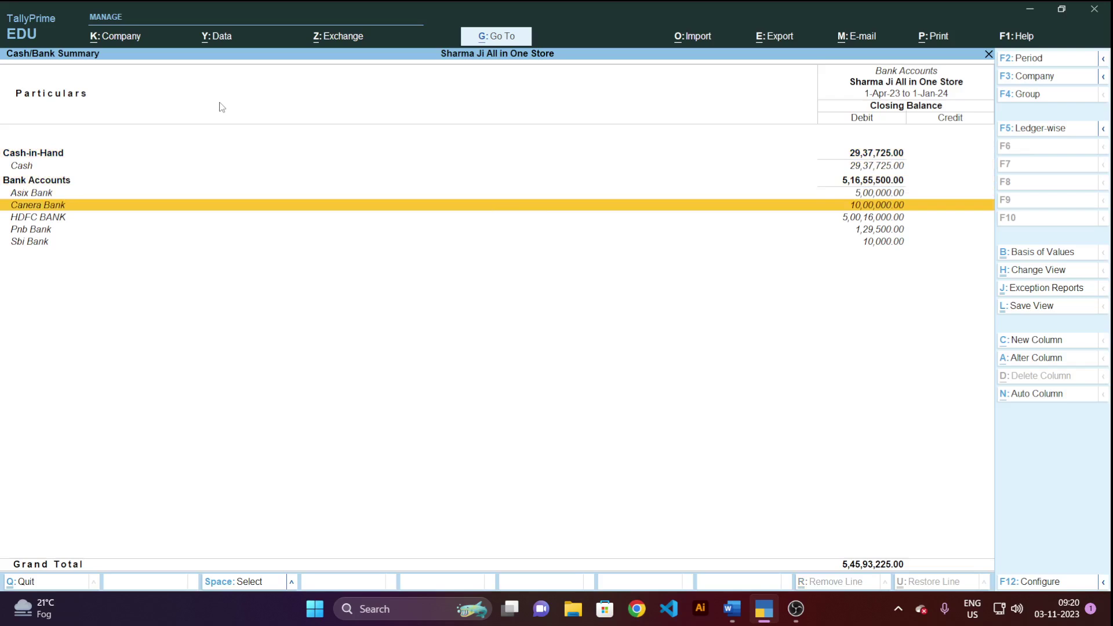
key(Escape)
key(Escape)
key(Escape)
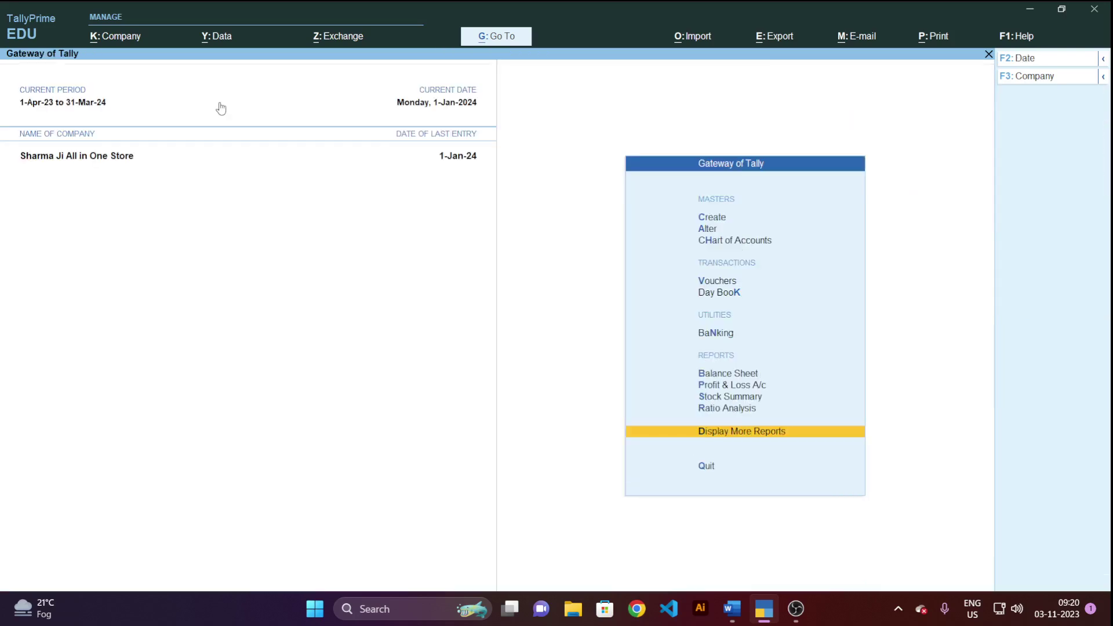
key(Escape)
key(n)
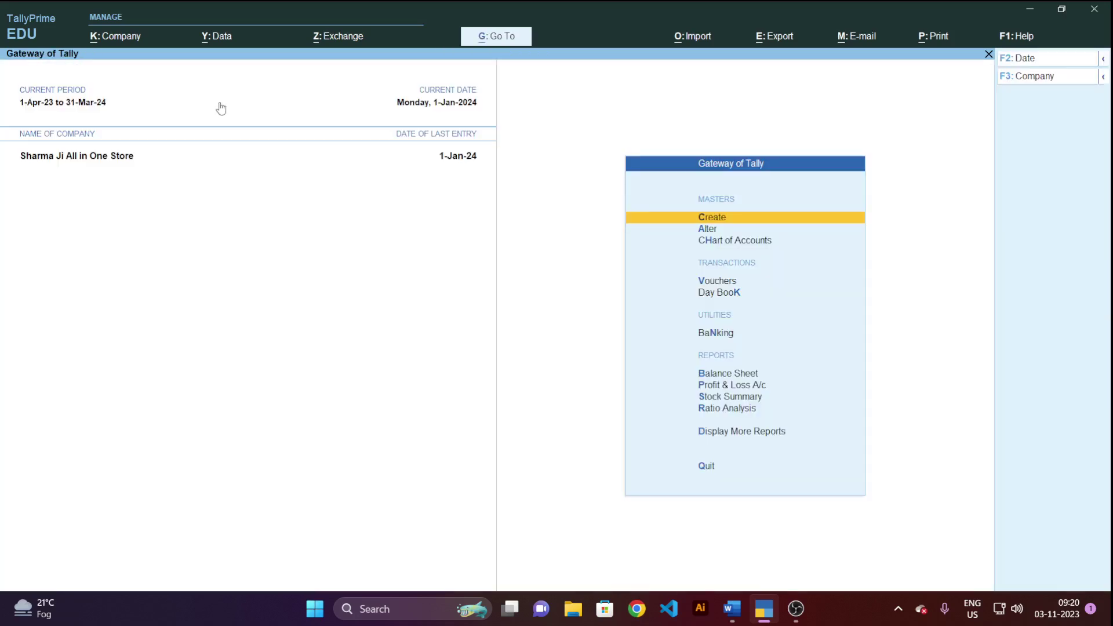
key(alt+Tab)
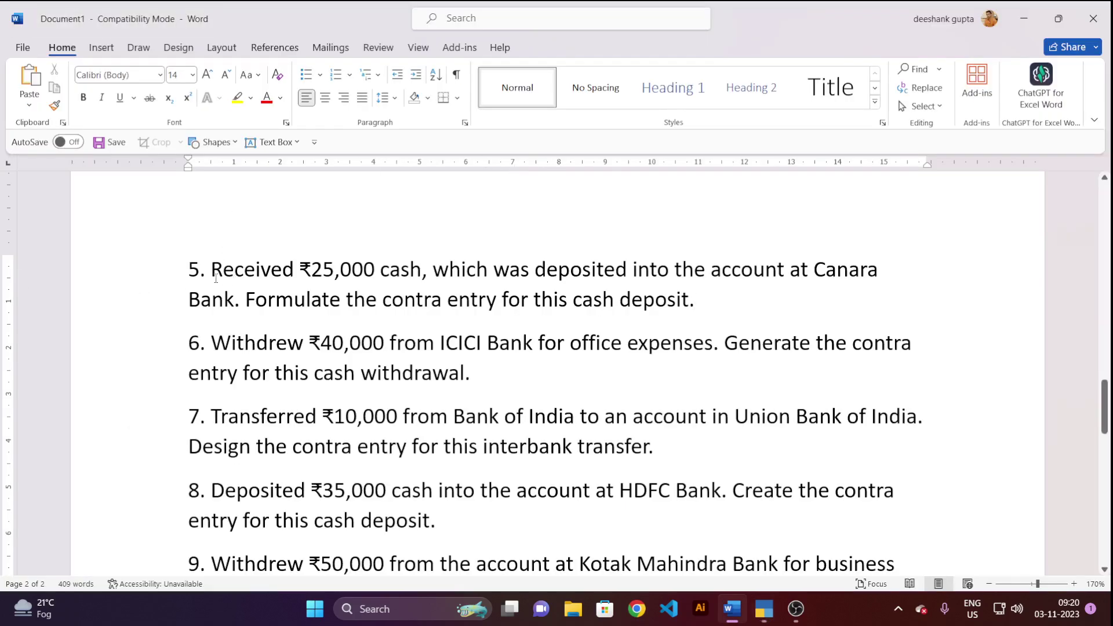
Select question 1's ₹50,000 cash deposit into State Bank of India, then return to TallyPrime.
scroll(215, 276, up, 10)
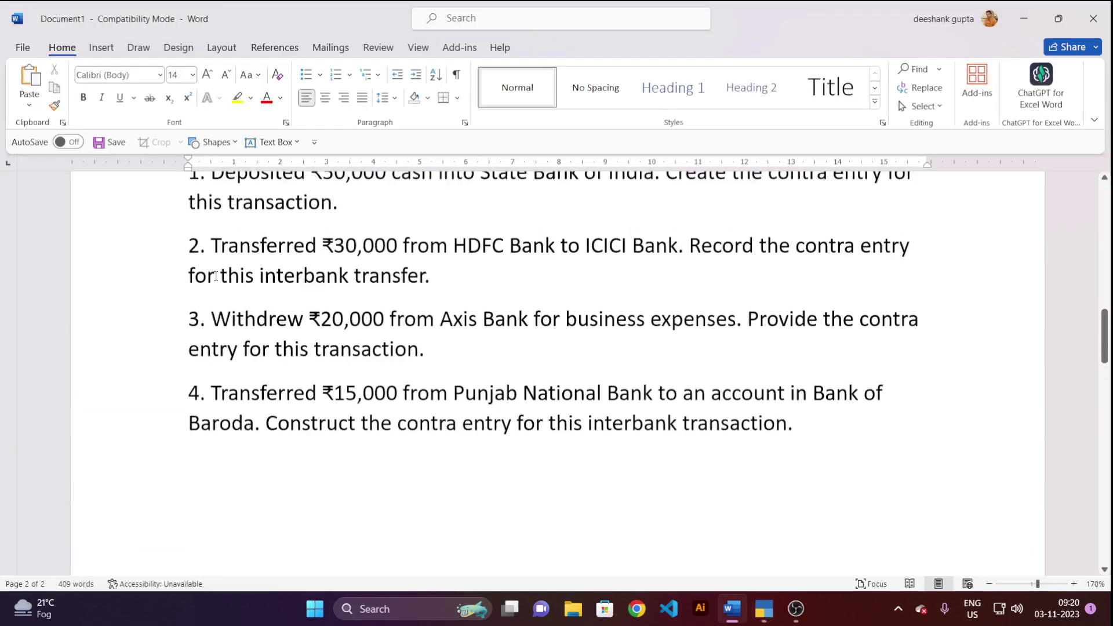
scroll(219, 261, down, 3)
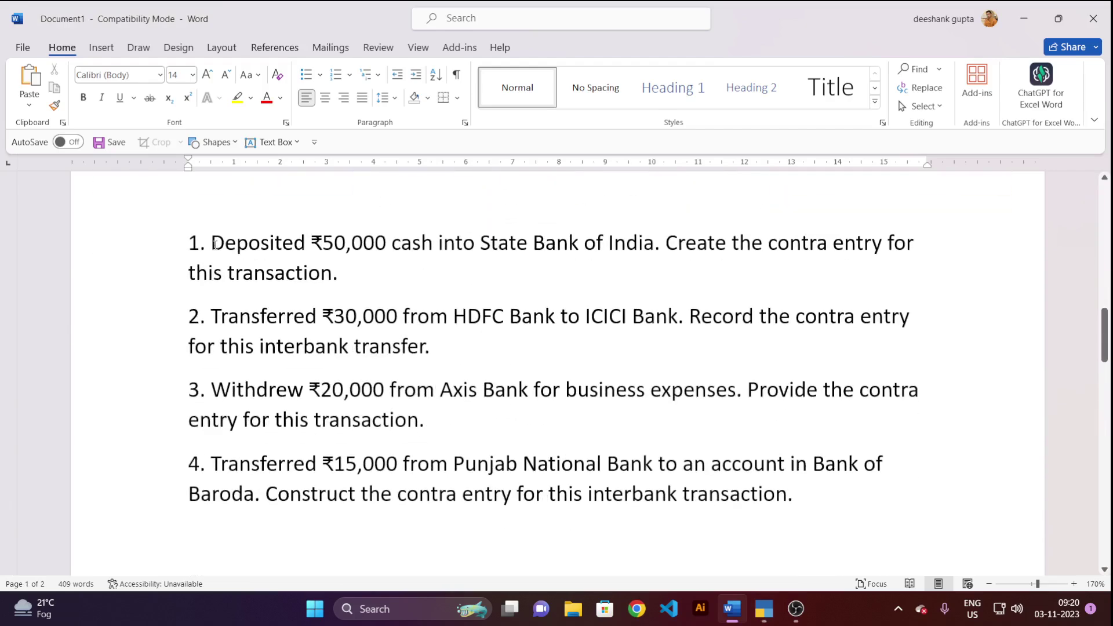
drag(212, 246, 654, 244)
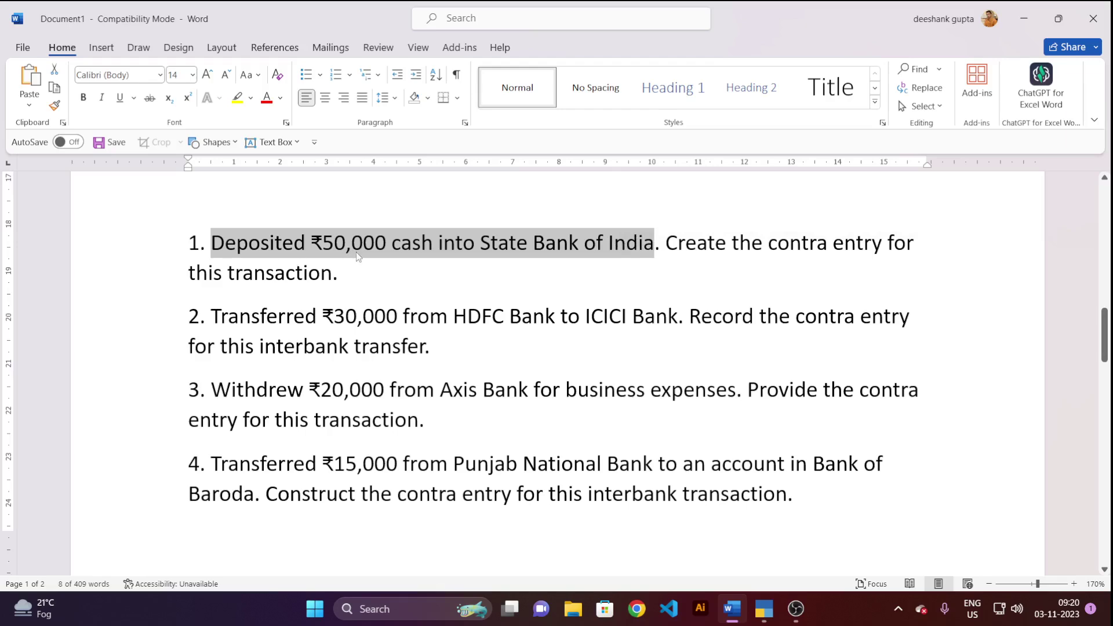
key(alt+Tab)
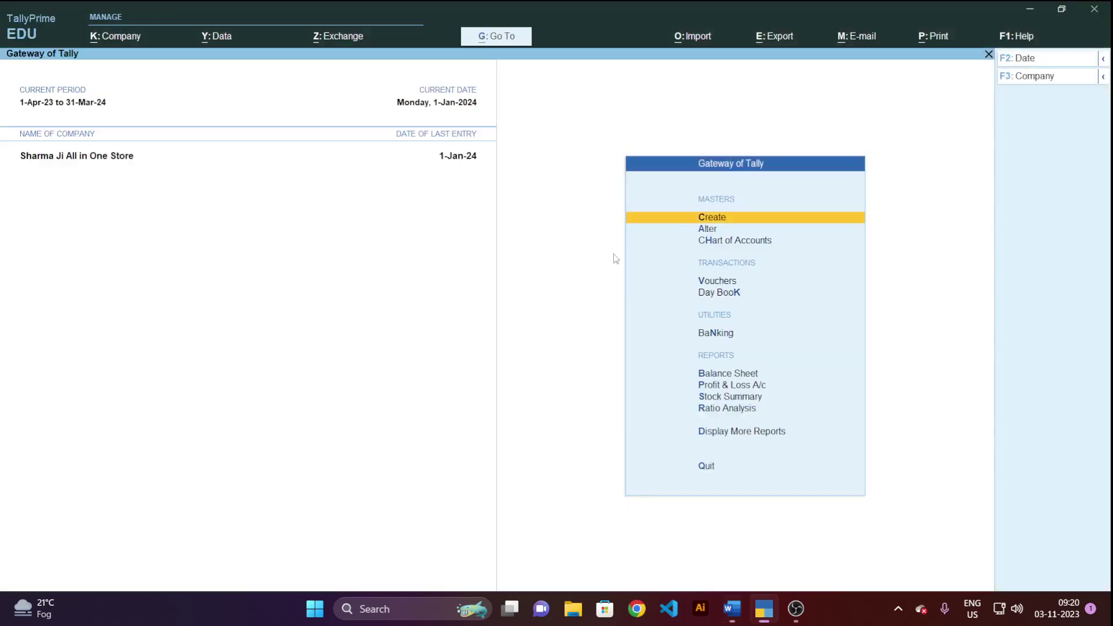
Open a new Contra voucher and set Cash as the account.
click(720, 283)
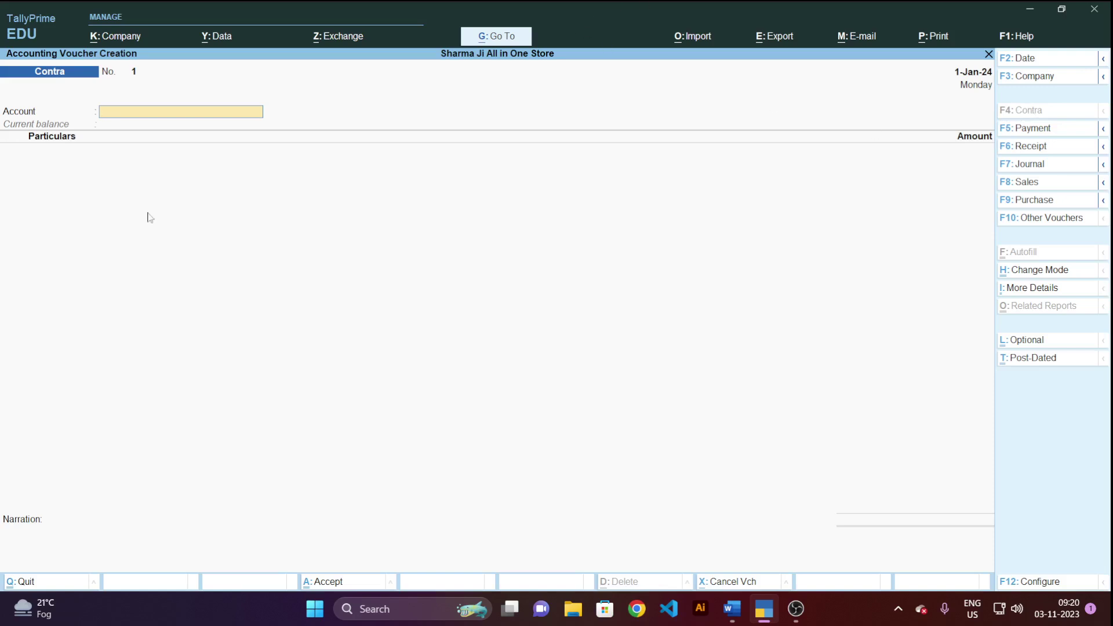
click(113, 116)
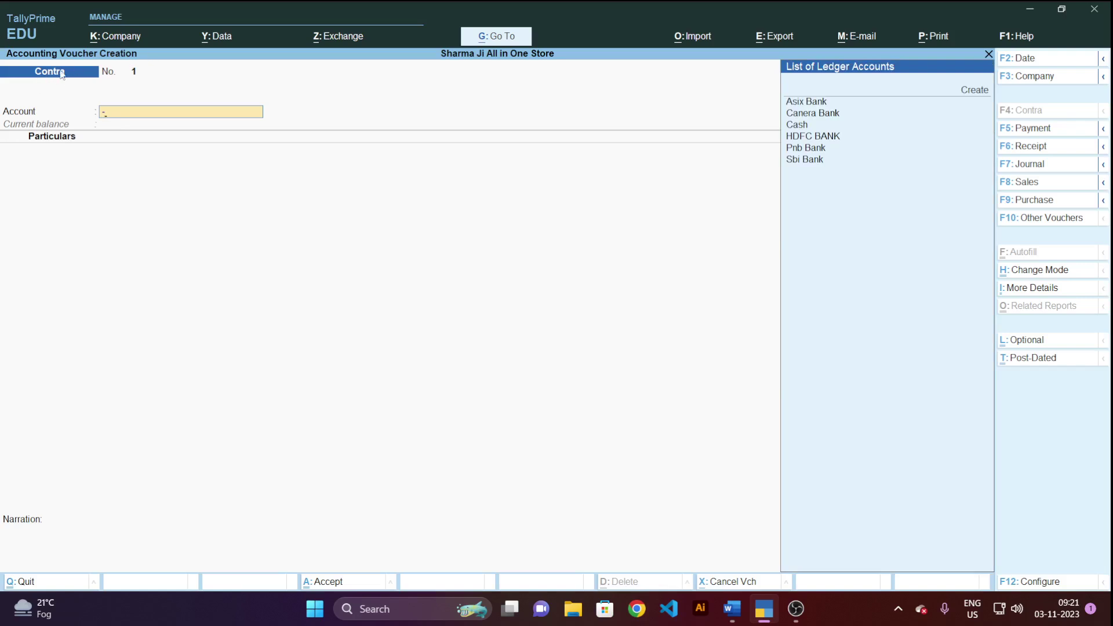
key(Down)
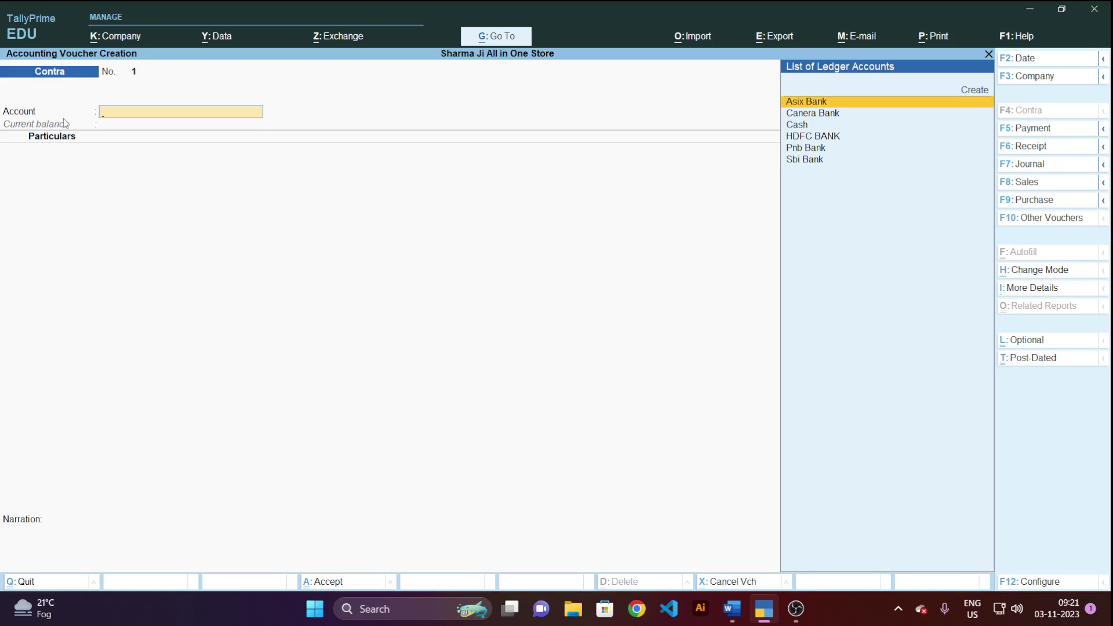
key(Down)
key(Down)
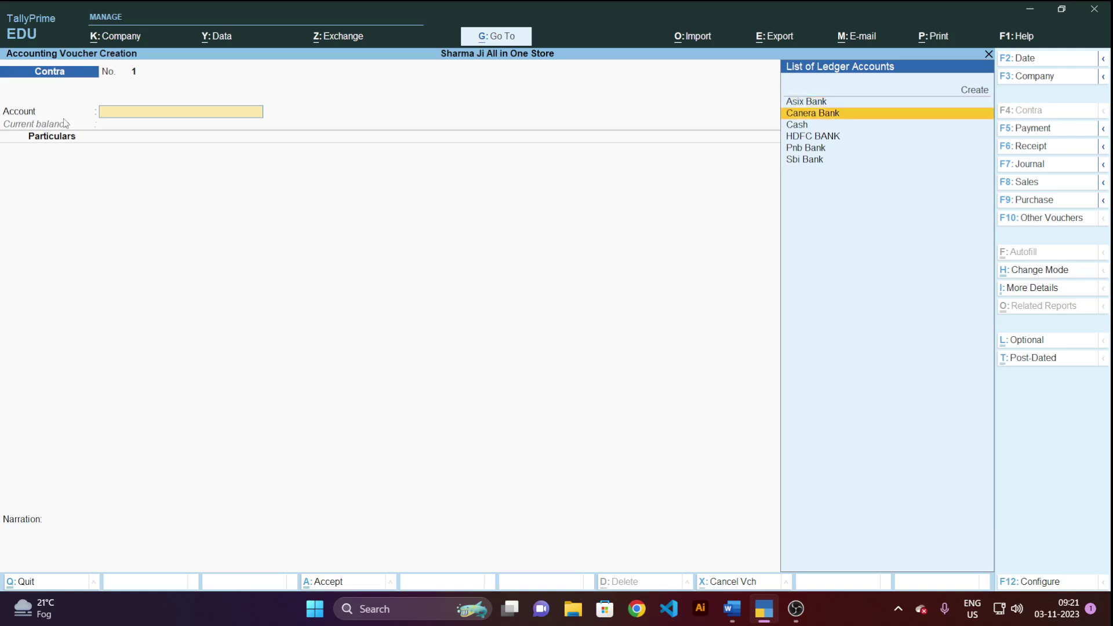
key(Return)
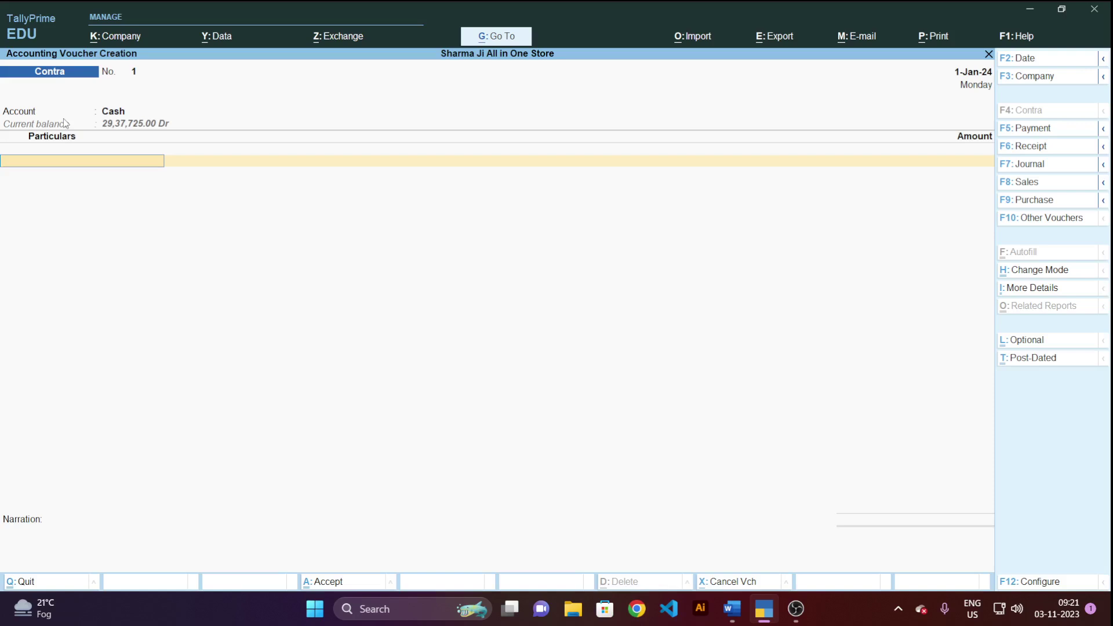
Add Sbi Bank on the particulars line, then switch to Word.
key(space)
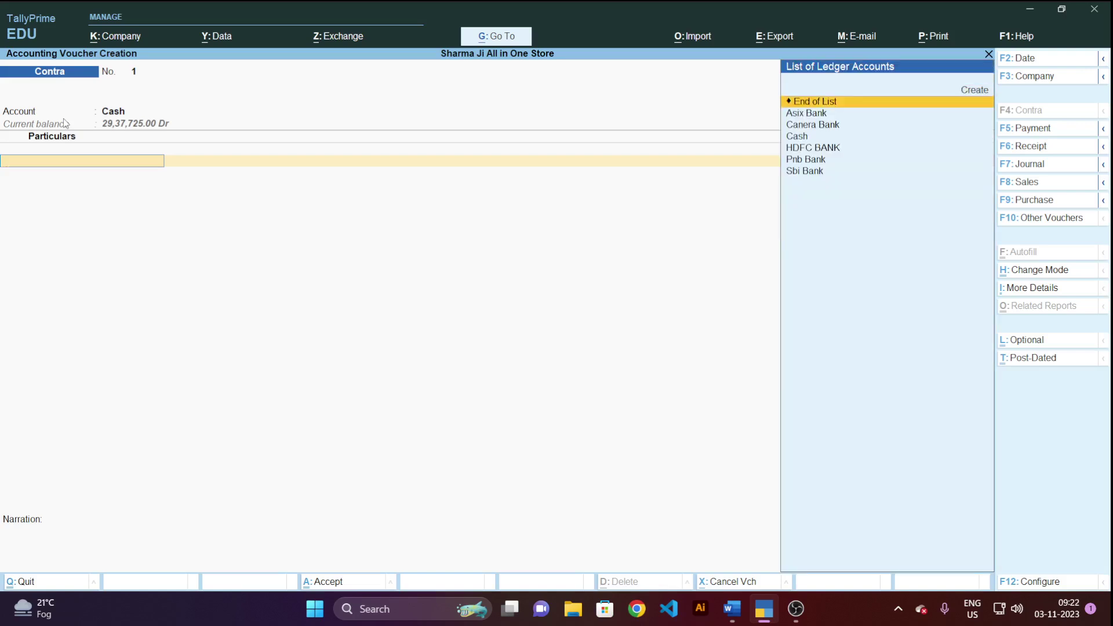
key(Down)
key(Down)
key(Down)
key(Down)
key(Down)
key(Down)
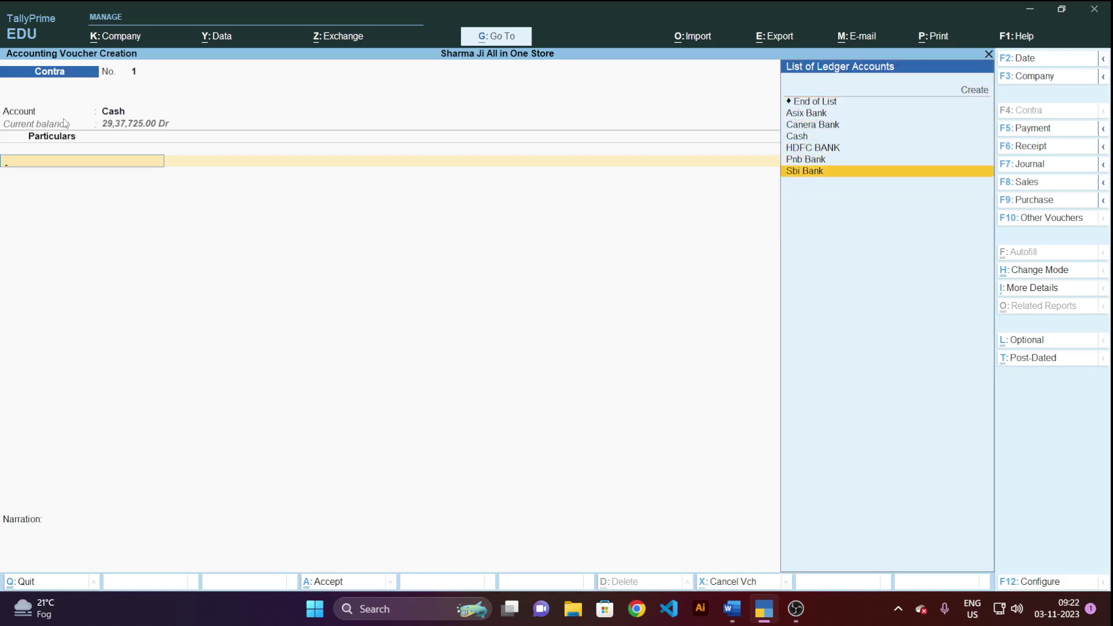
key(Return)
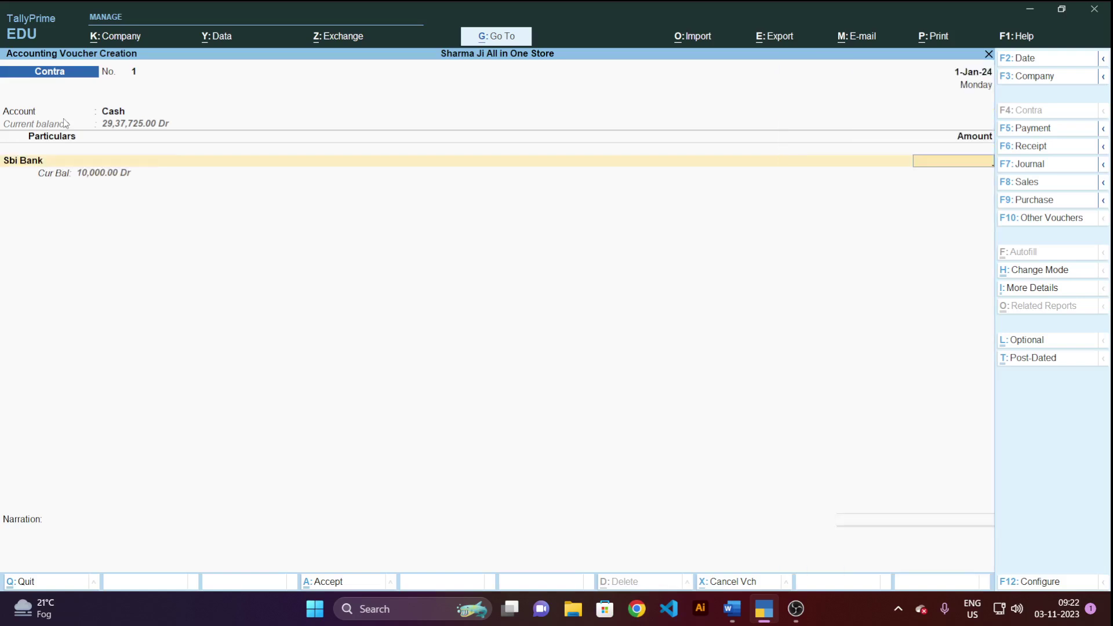
click(111, 116)
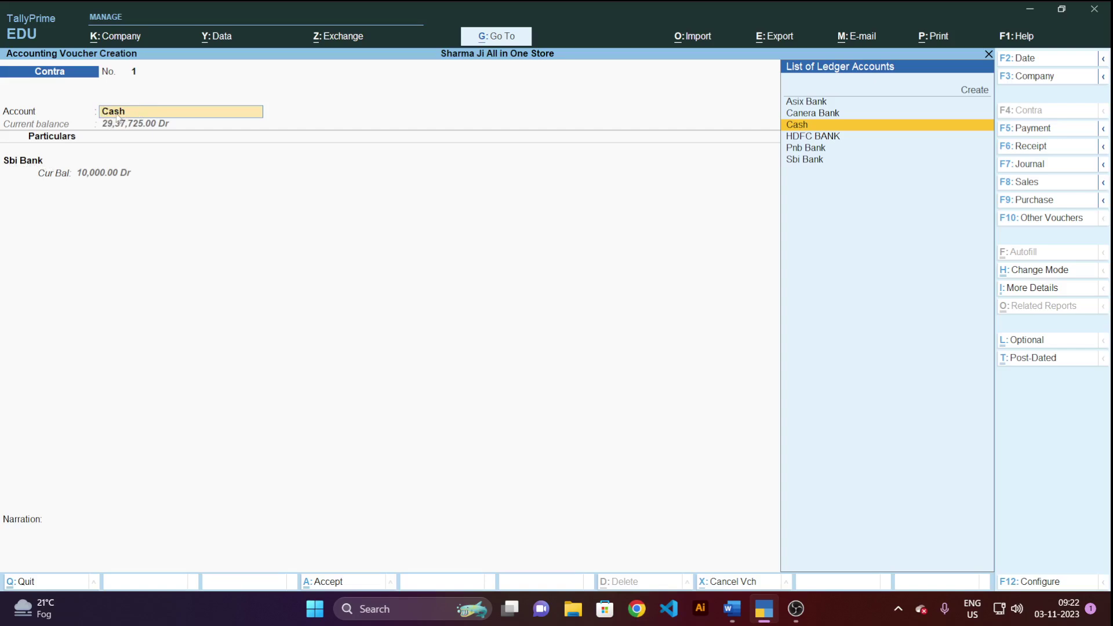
key(alt+Tab)
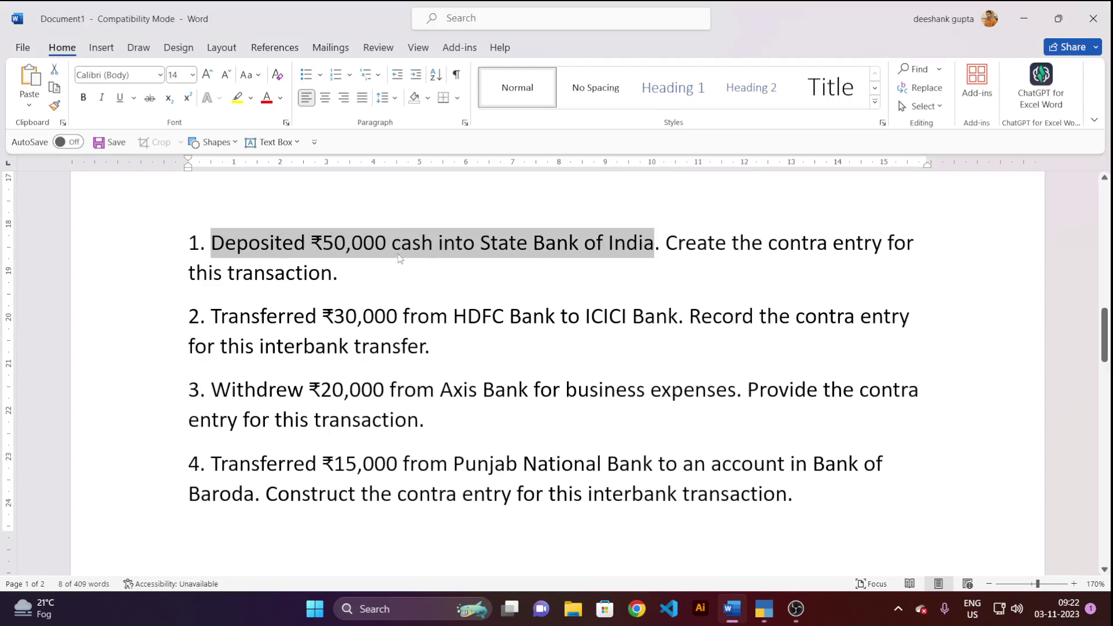
Reread question 1 on depositing ₹50,000 cash into State Bank of India, then head back to TallyPrime.
key(alt+Tab)
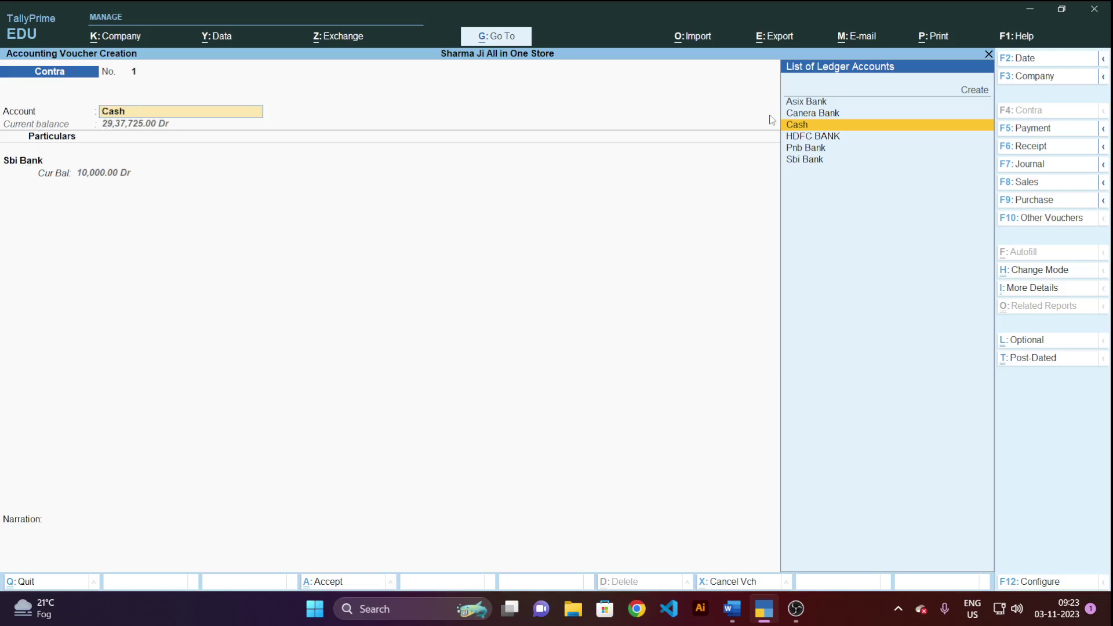
Choose Sbi Bank as the Contra voucher's Account and Cash as the Particulars ledger.
click(811, 160)
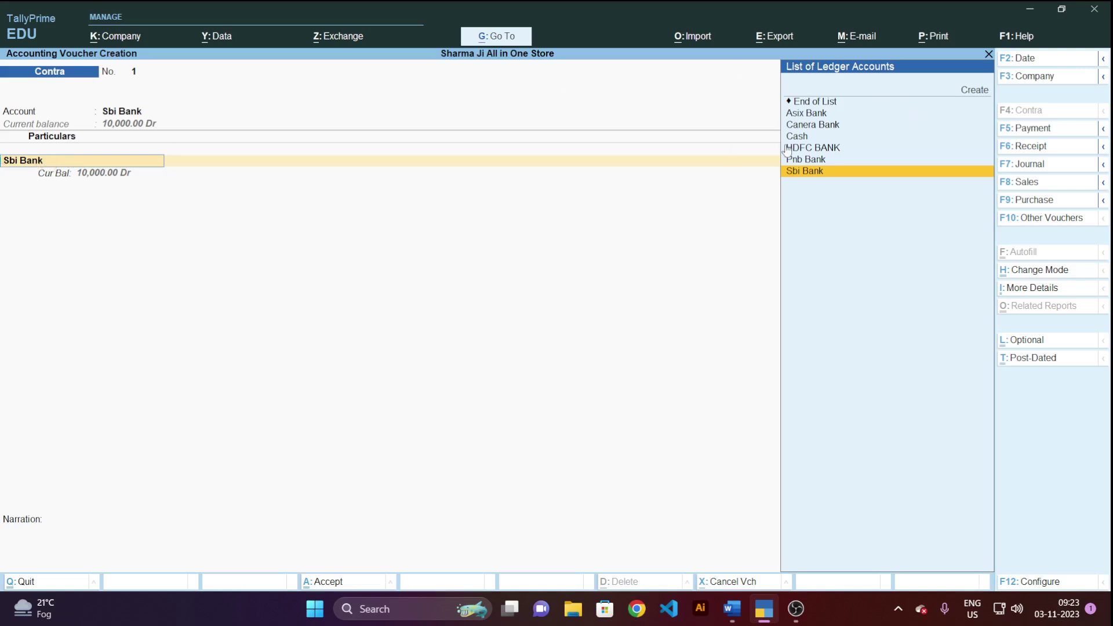
click(799, 137)
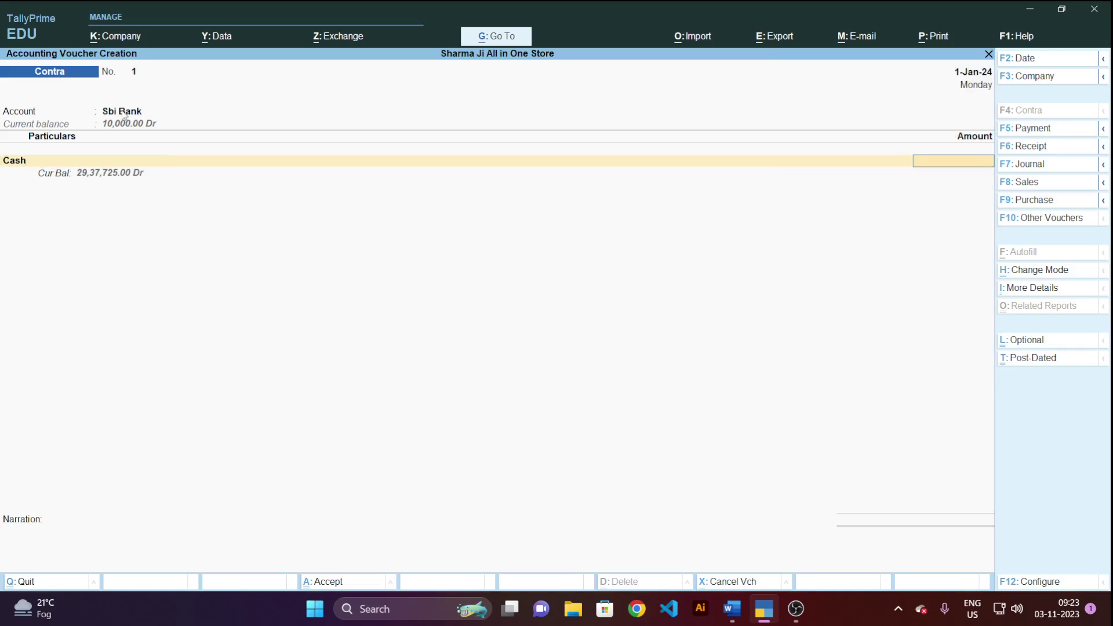
key(alt+Tab)
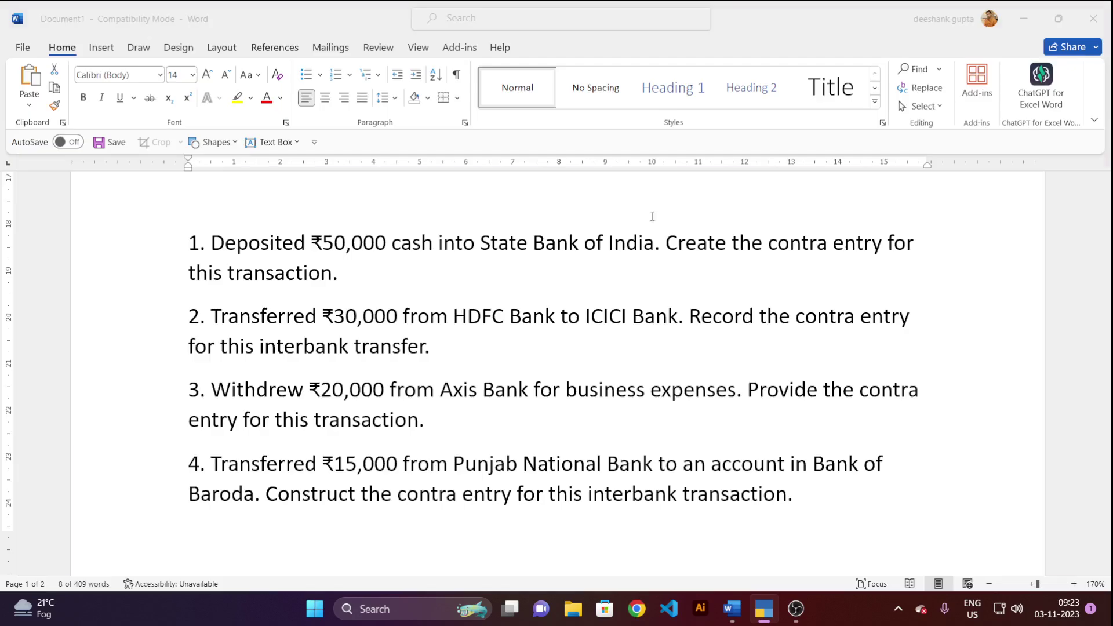
Highlight question 1's ₹50,000 cash deposit sentence to confirm the amount.
drag(654, 244, 211, 244)
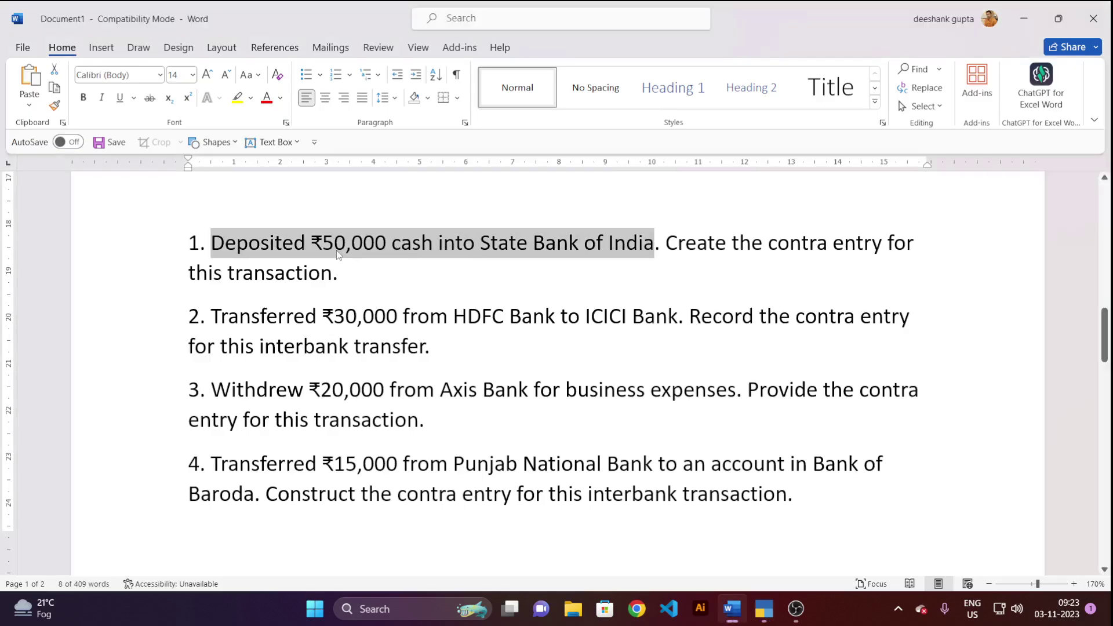
key(alt+Tab)
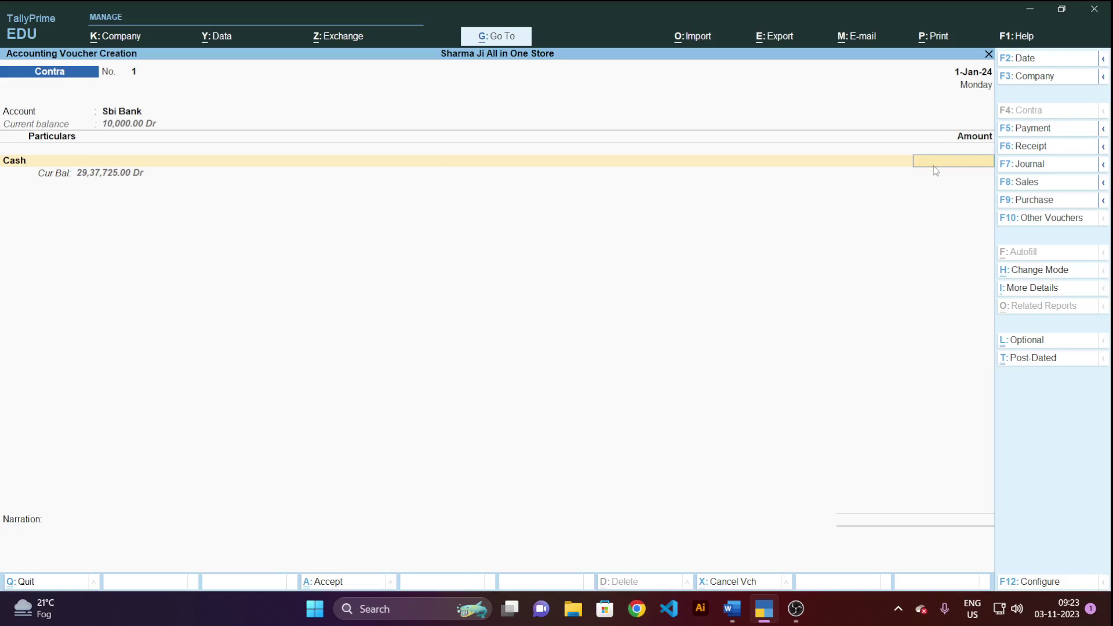
Enter 50,000 against Cash and proceed to the Sbi Bank allocation details.
text(50000)
key(Return)
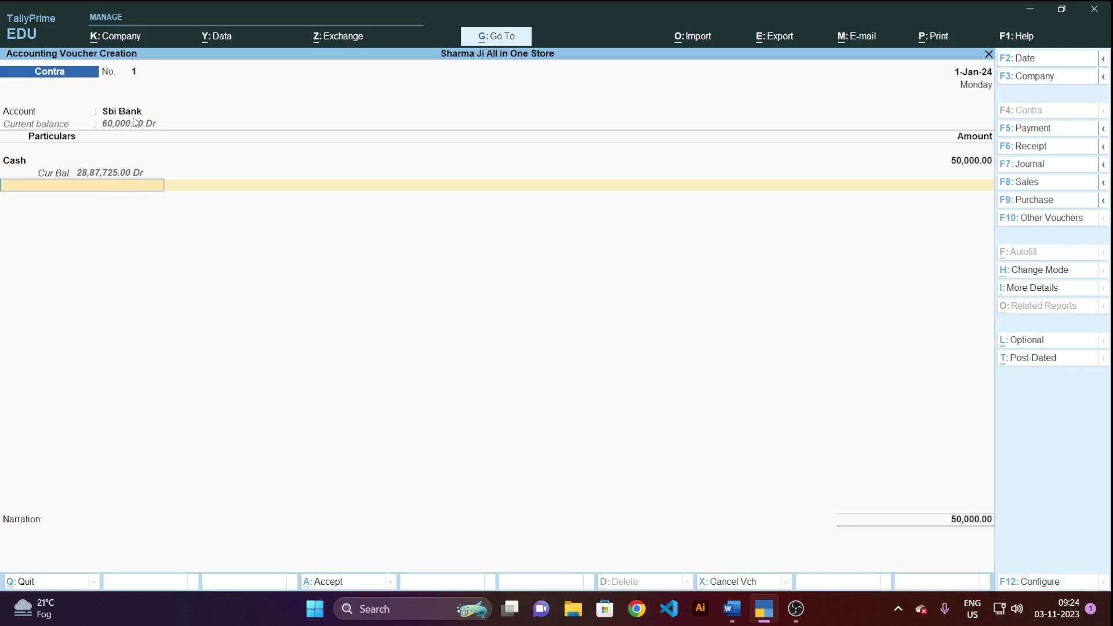
key(Return)
key(Return)
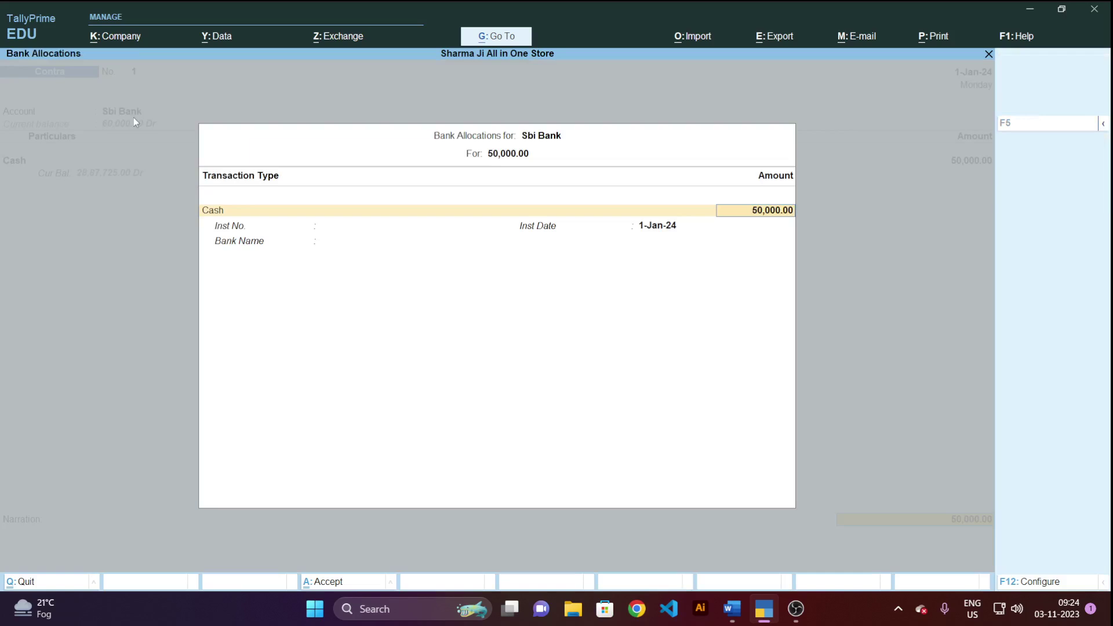
Record the Sbi Bank cash denominations: 20 notes of 2000 and 20 notes of 500.
key(Return)
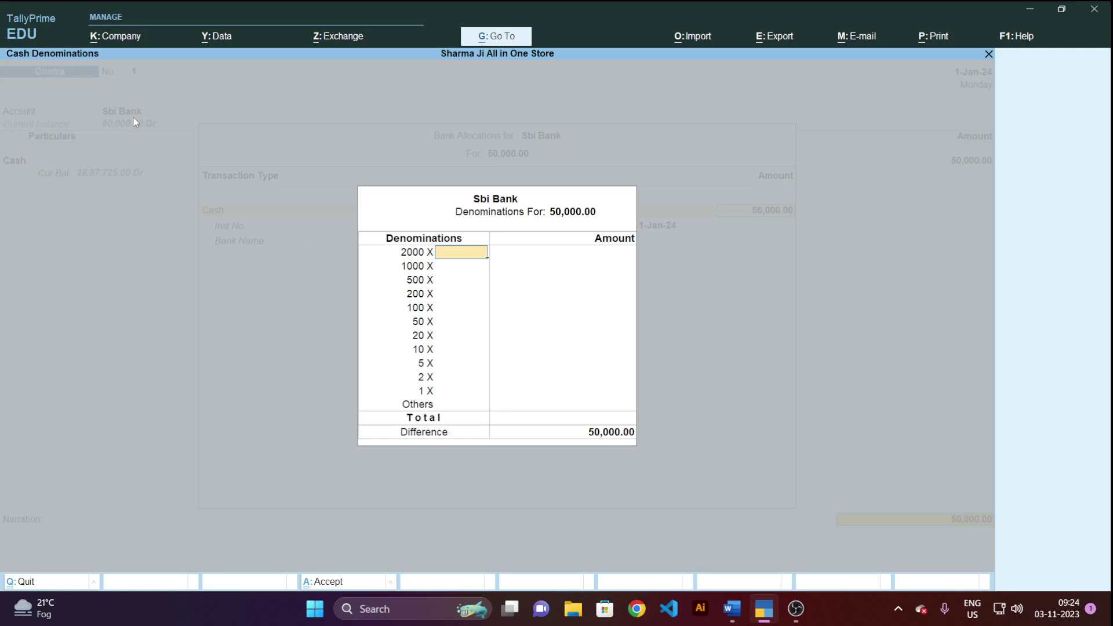
text(25)
key(BackSpace)
key(BackSpace)
text(20)
key(Return)
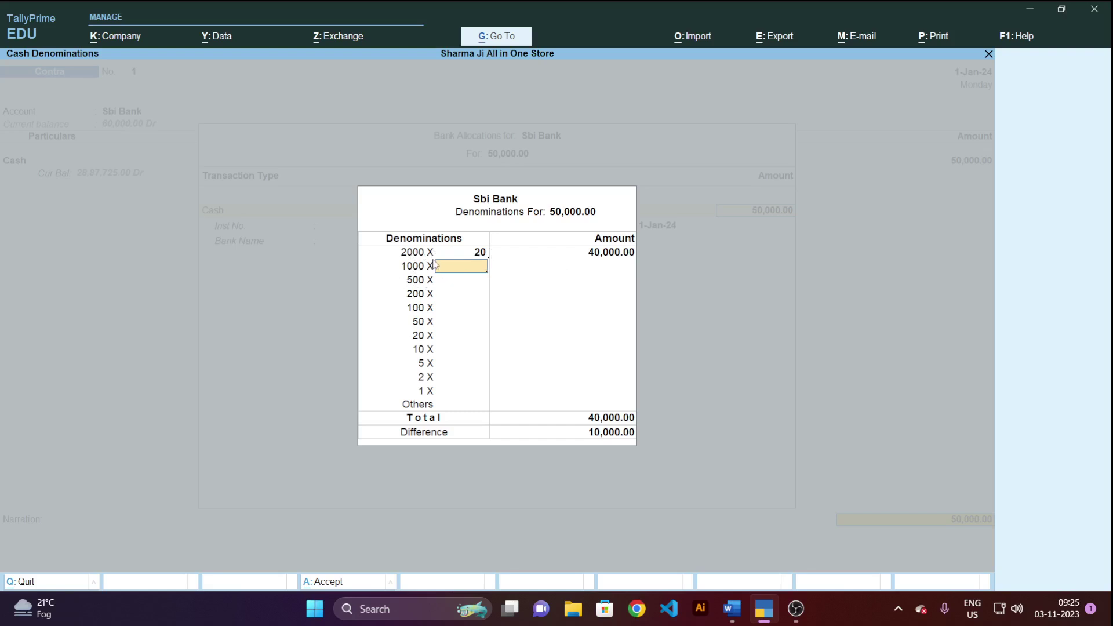
key(Return)
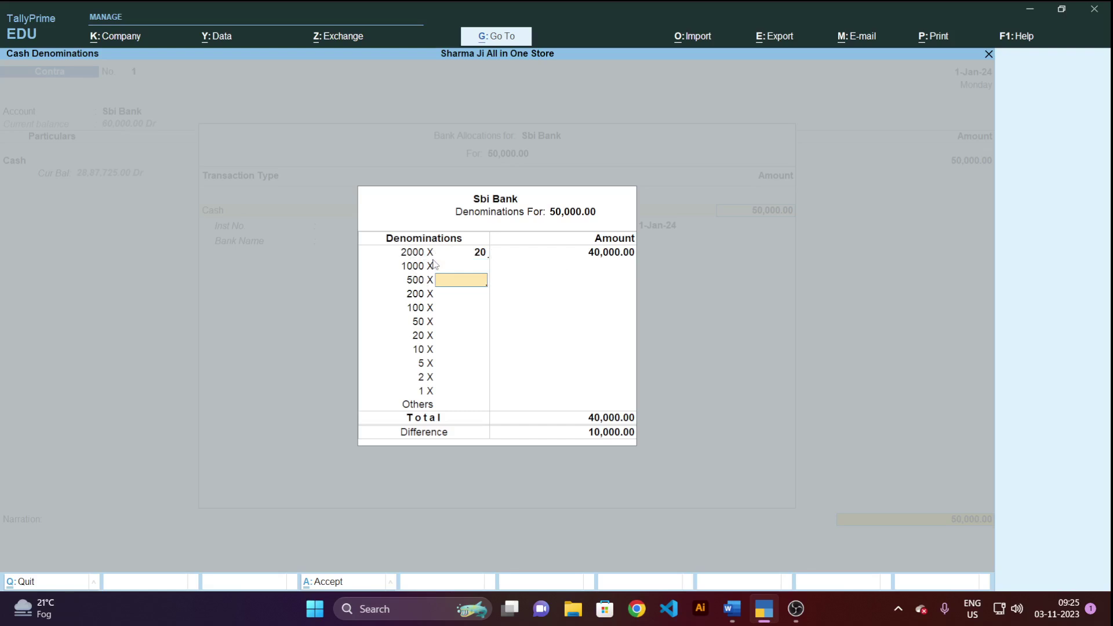
text(20)
key(Return)
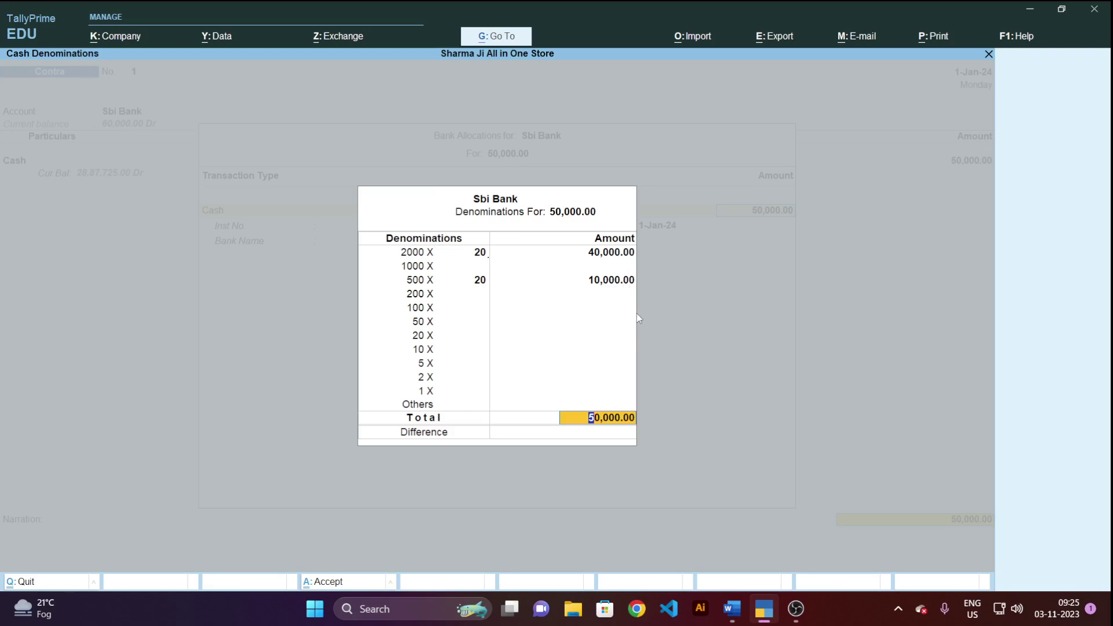
key(Return)
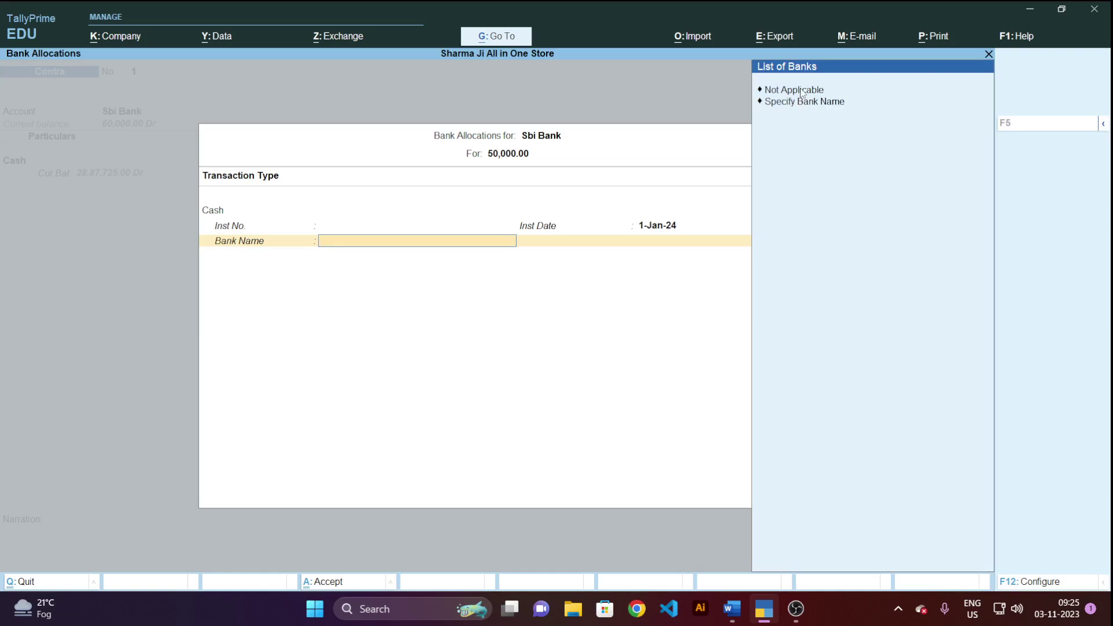
Set bank name to Not Applicable, add narration 'cash deposite in sbi bank' and save voucher No. 1.
click(802, 92)
click(802, 92)
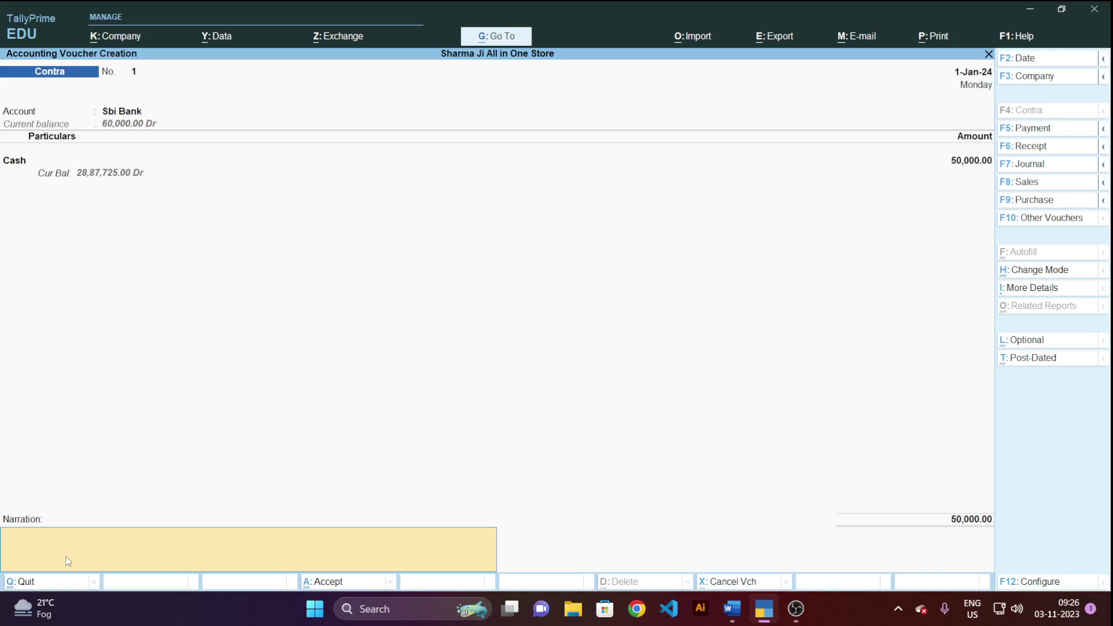
text(cash deposite in sbi bank)
key(Return)
key(Return)
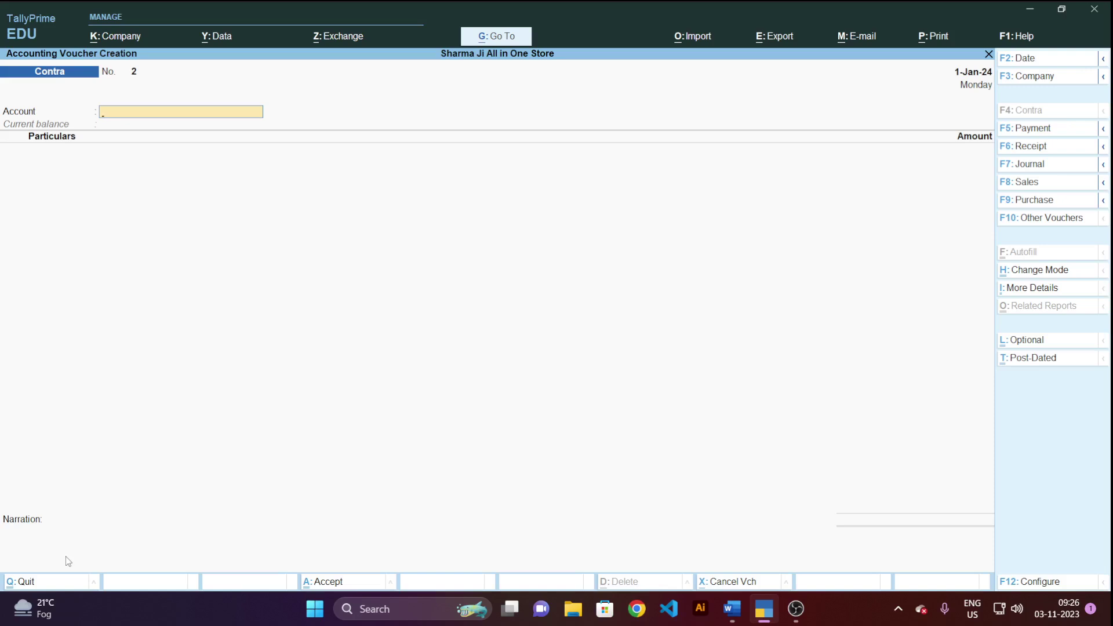
key(alt+Tab)
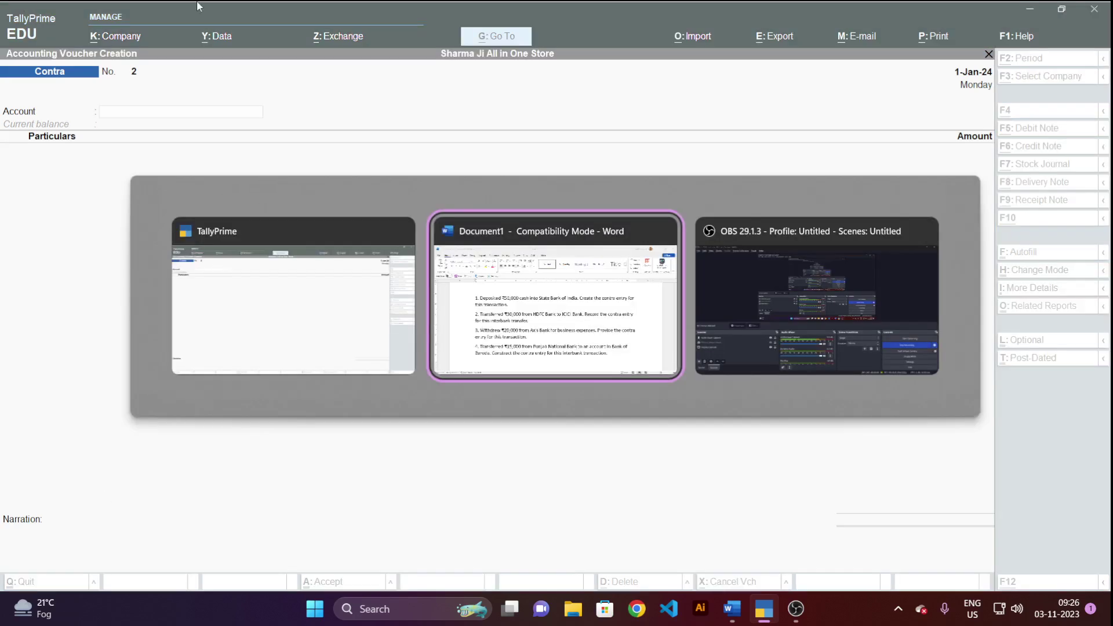
Leave the new voucher screen and open the Day Book report.
click(274, 297)
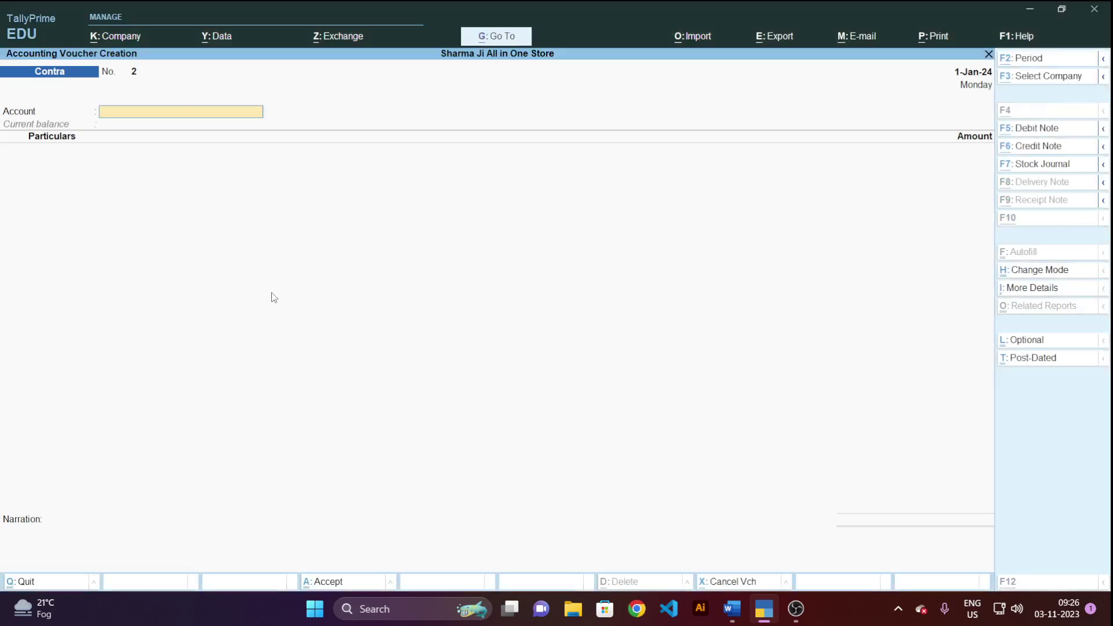
key(Escape)
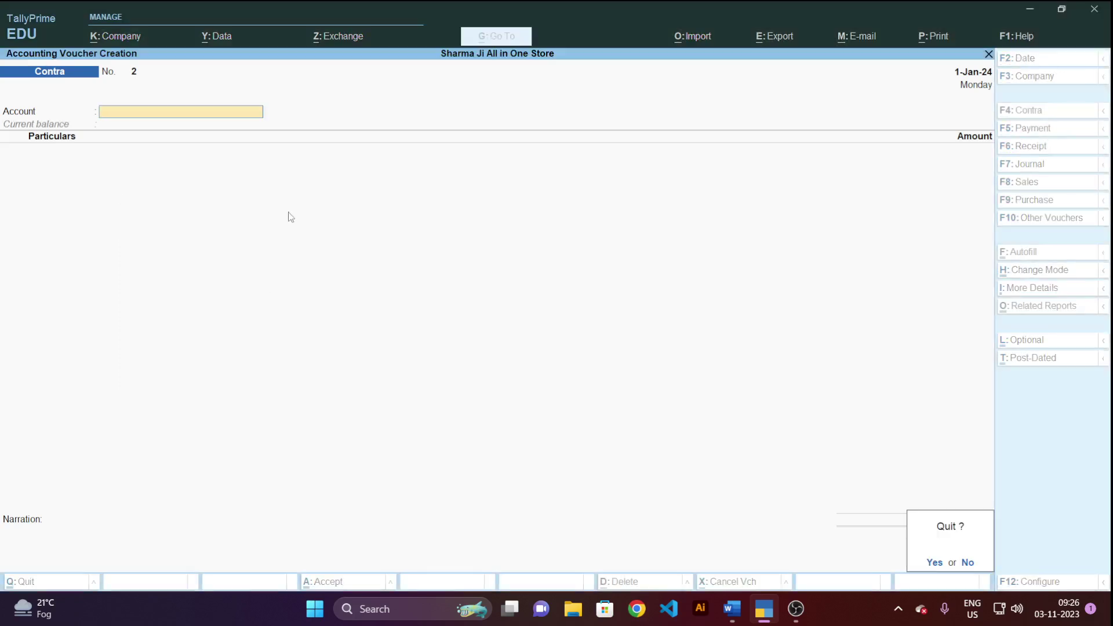
key(y)
key(Down)
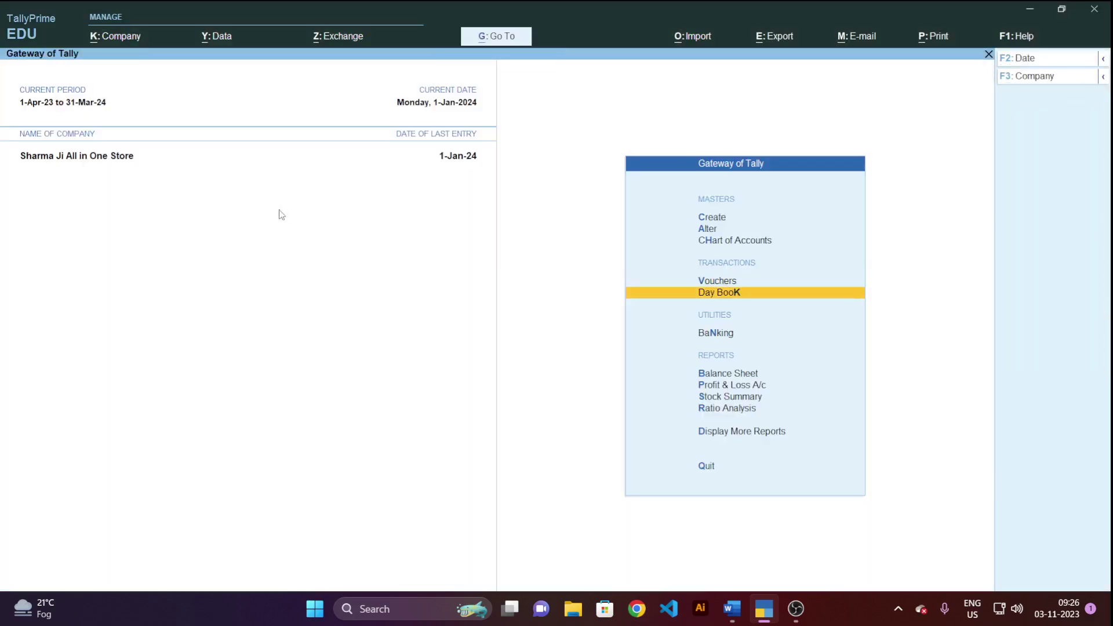
key(Return)
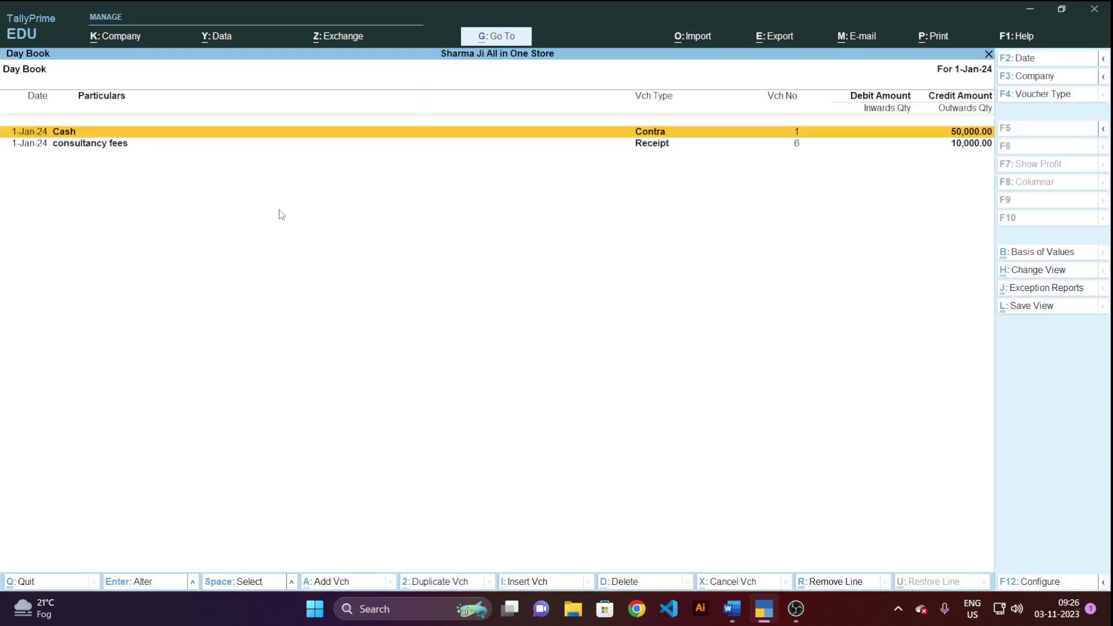
Clear the Day Book period dates and open the 1-Jan-24 Cash Contra voucher for alteration.
key(alt)
key(alt+F2)
key(BackSpace)
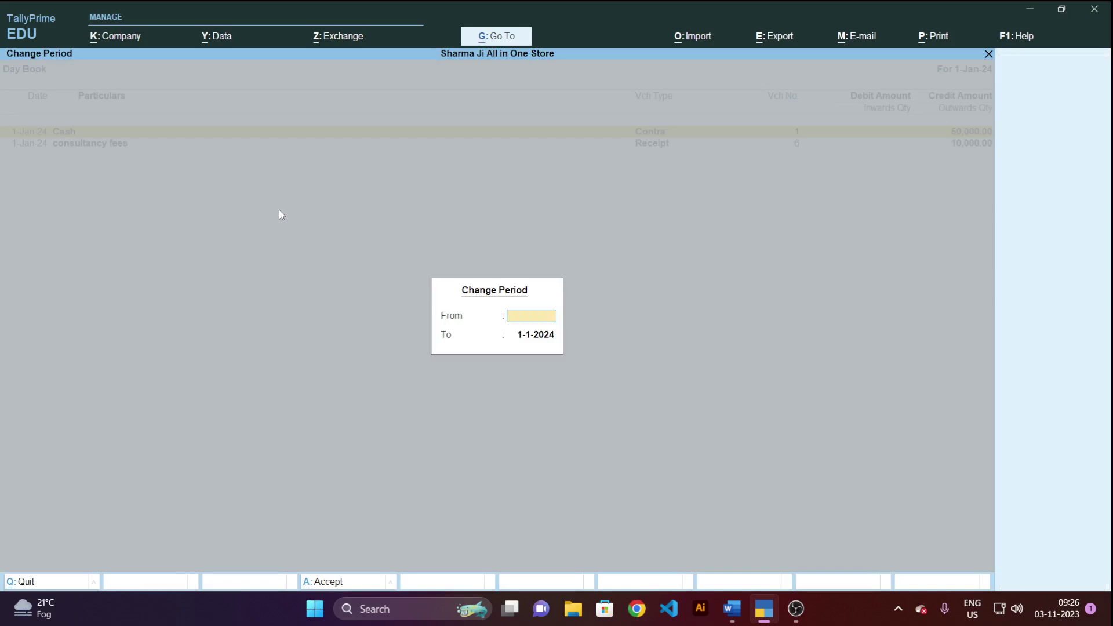
key(Return)
key(BackSpace)
key(Return)
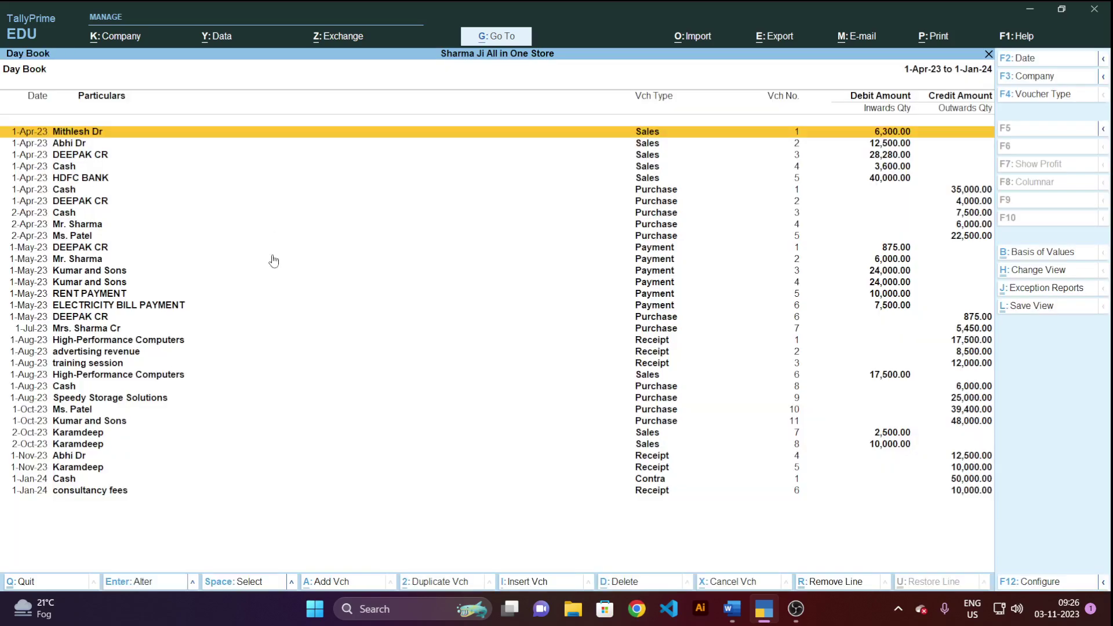
click(659, 481)
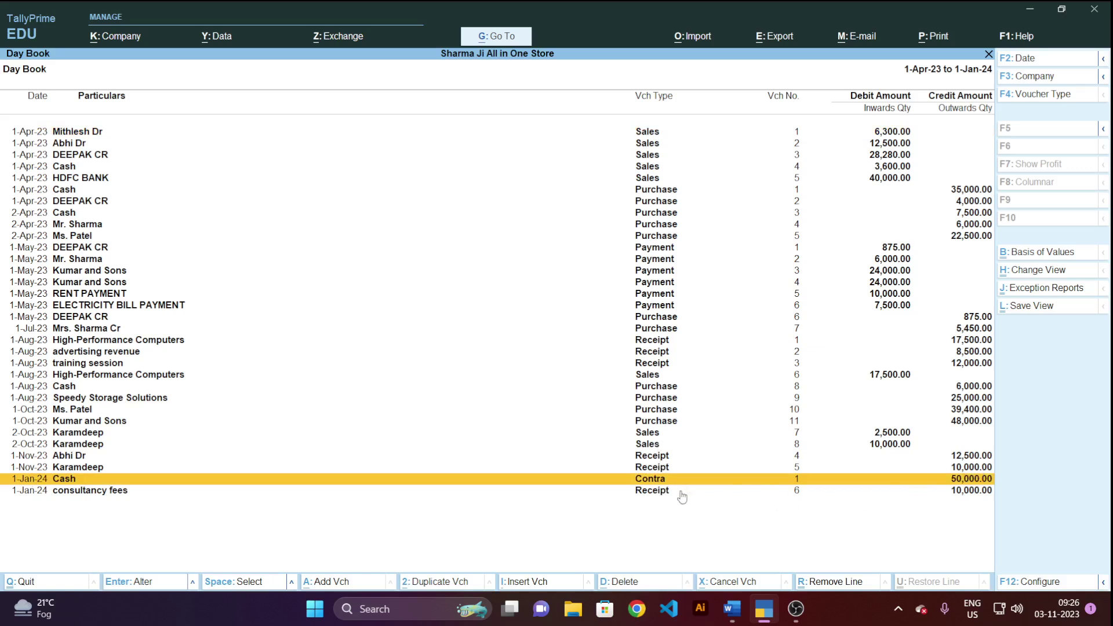
key(Return)
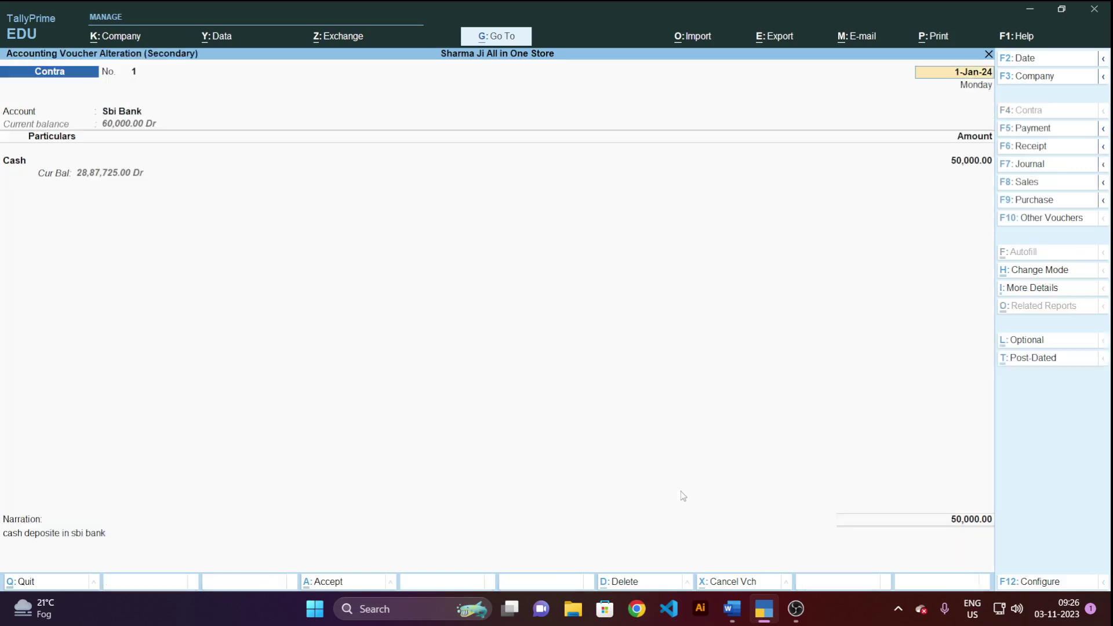
Print-preview the 50,000 Sbi Bank Contra voucher No. 1 without deleting it.
key(alt+d)
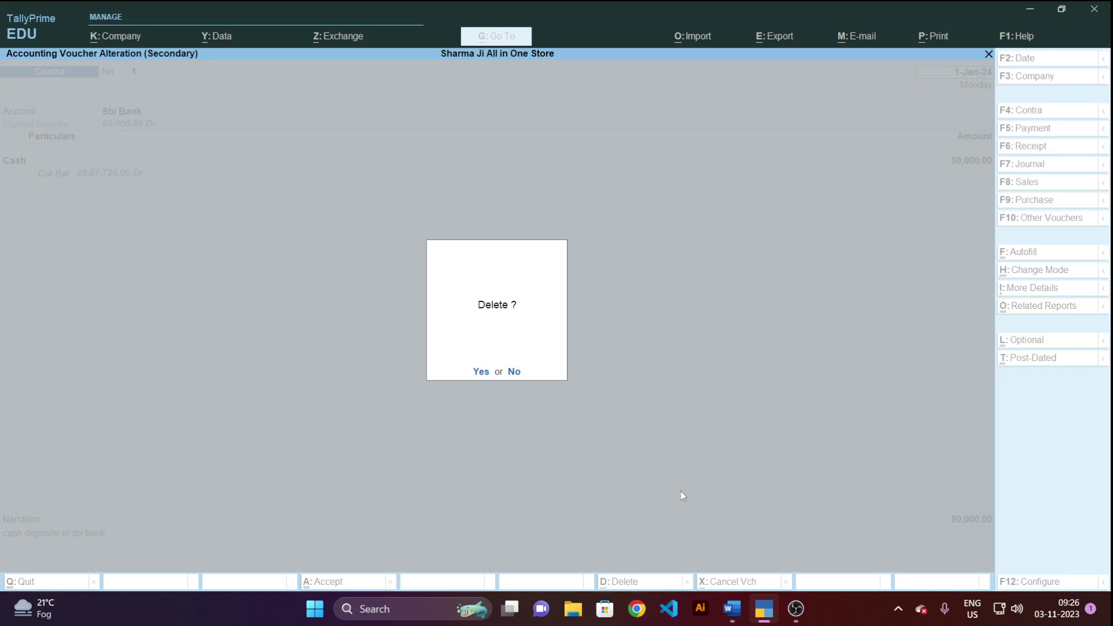
key(n)
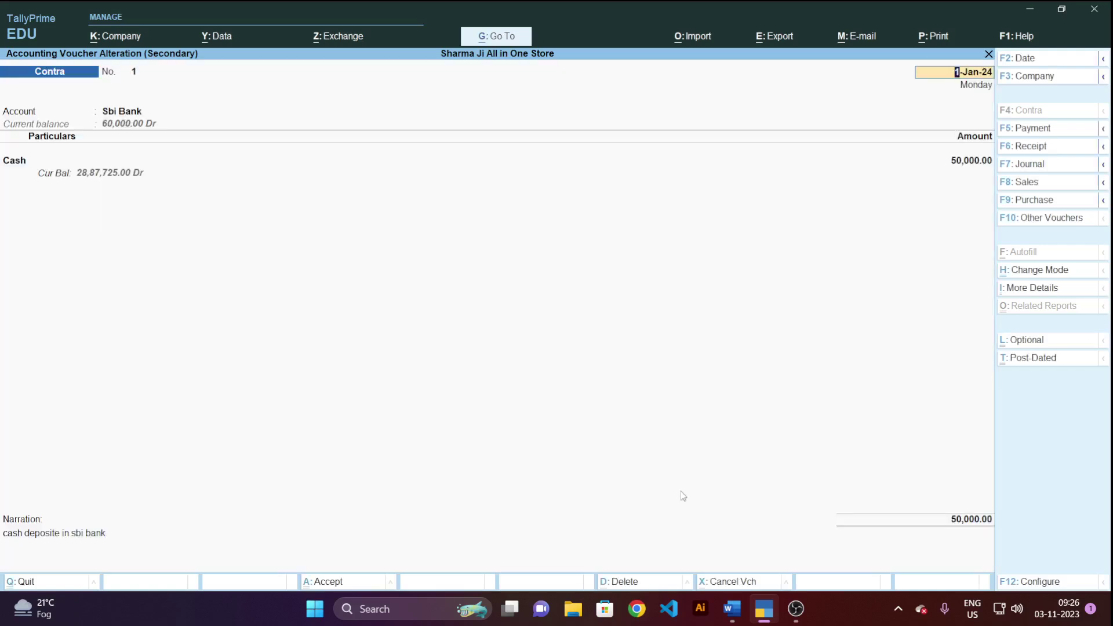
key(alt+p)
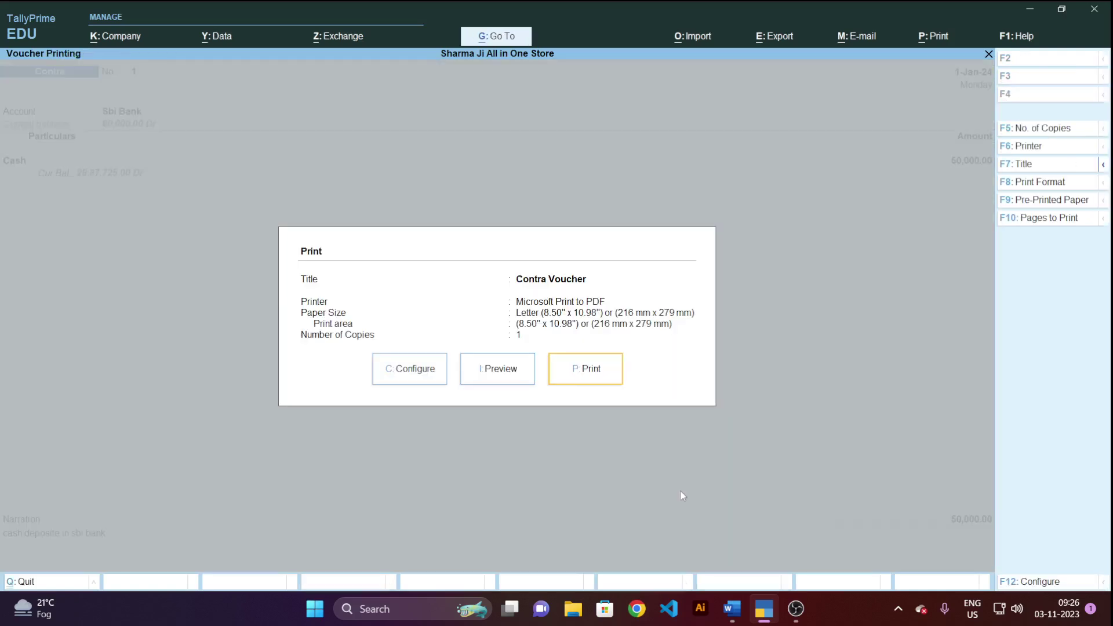
key(Left)
key(Return)
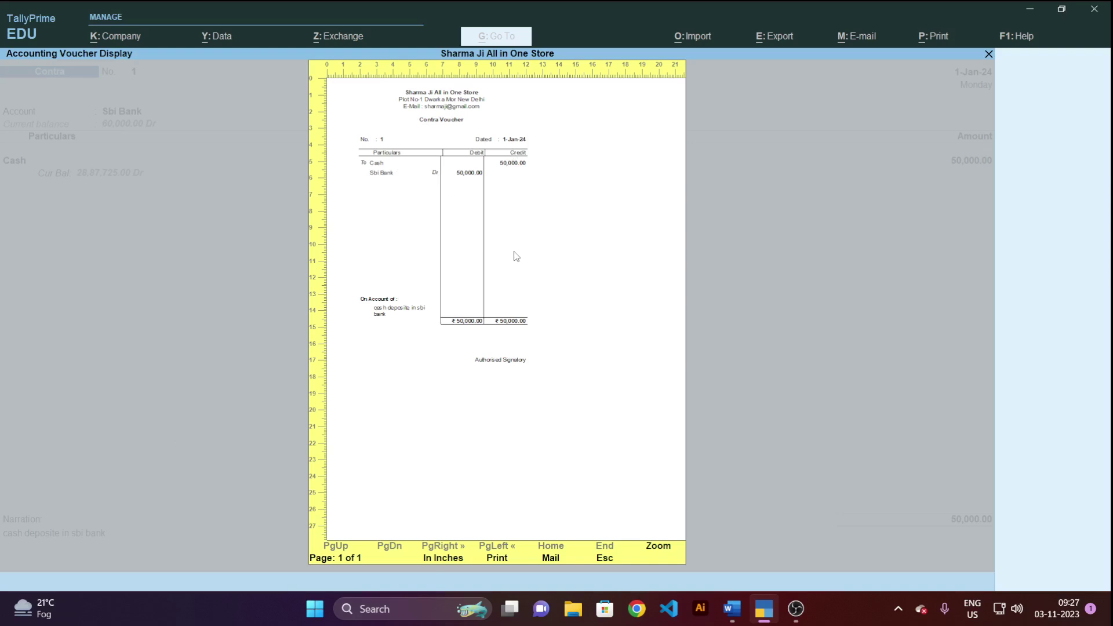
key(Escape)
key(Escape)
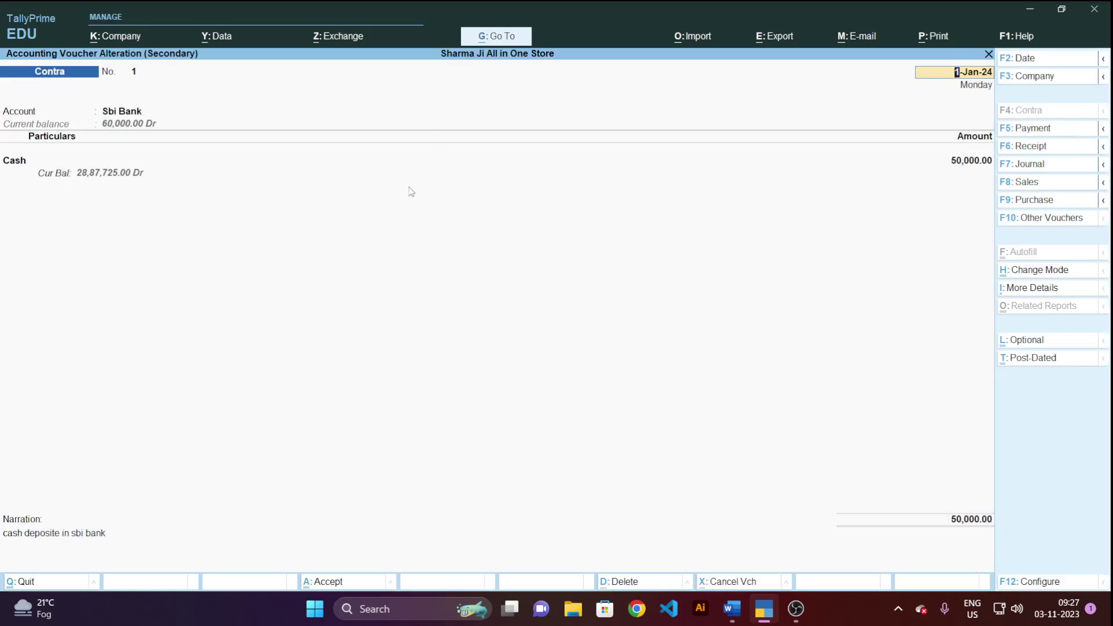
Exit the voucher alteration and start a new Contra voucher No. 2.
key(Escape)
key(y)
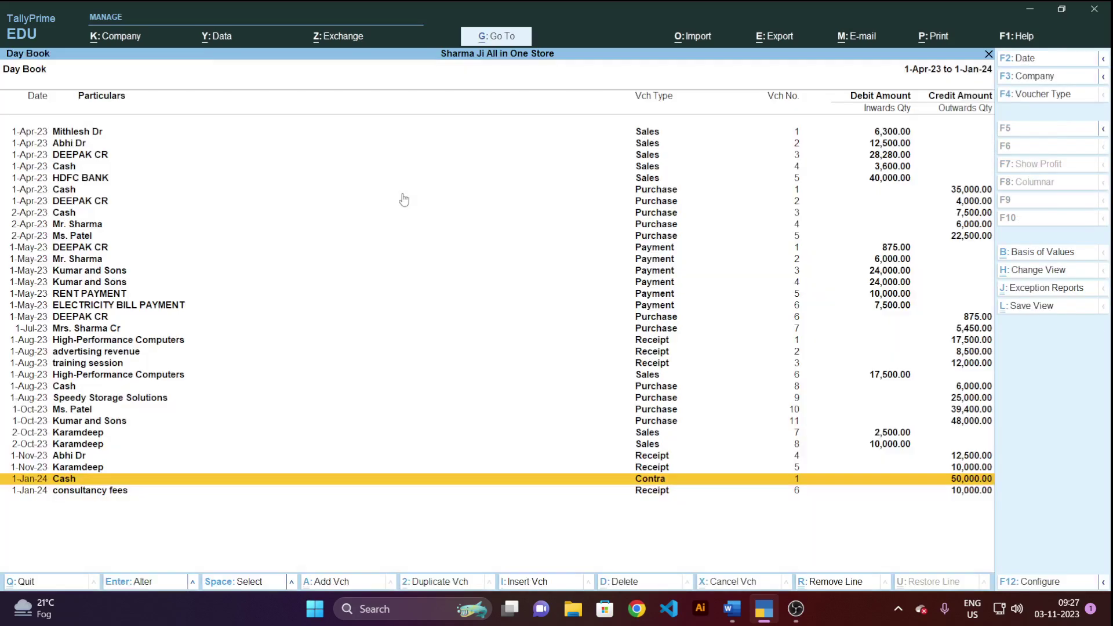
key(Escape)
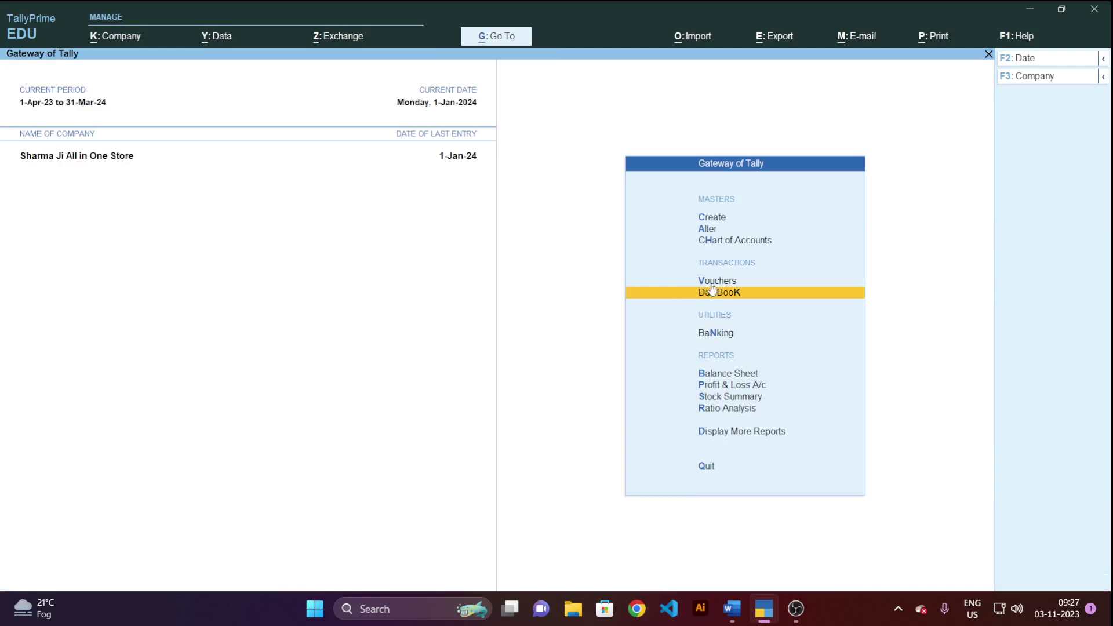
key(v)
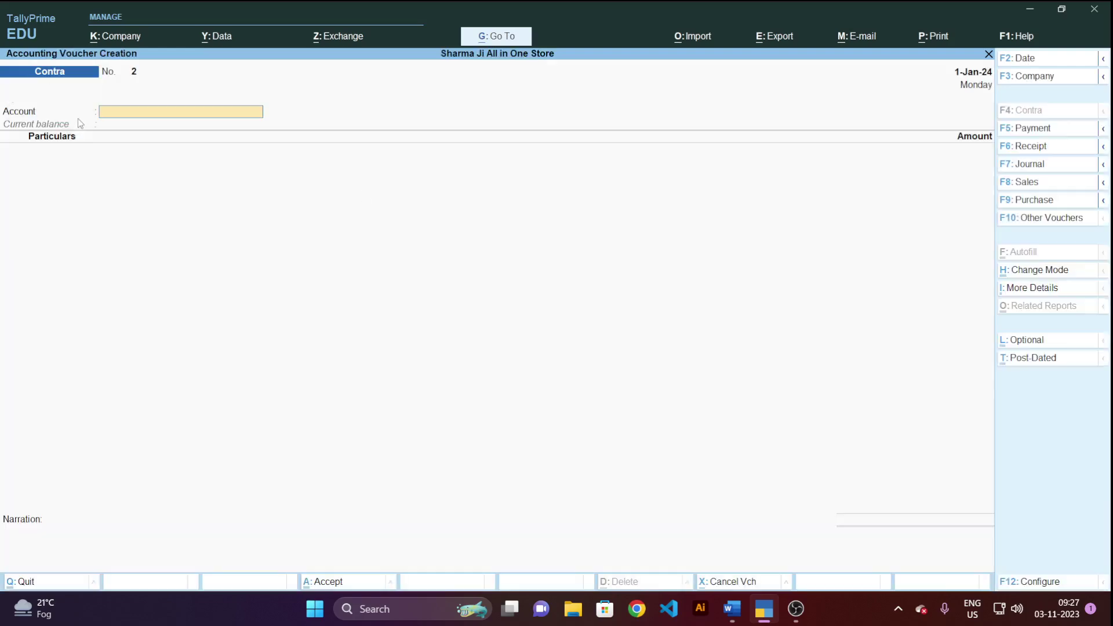
key(alt+Tab)
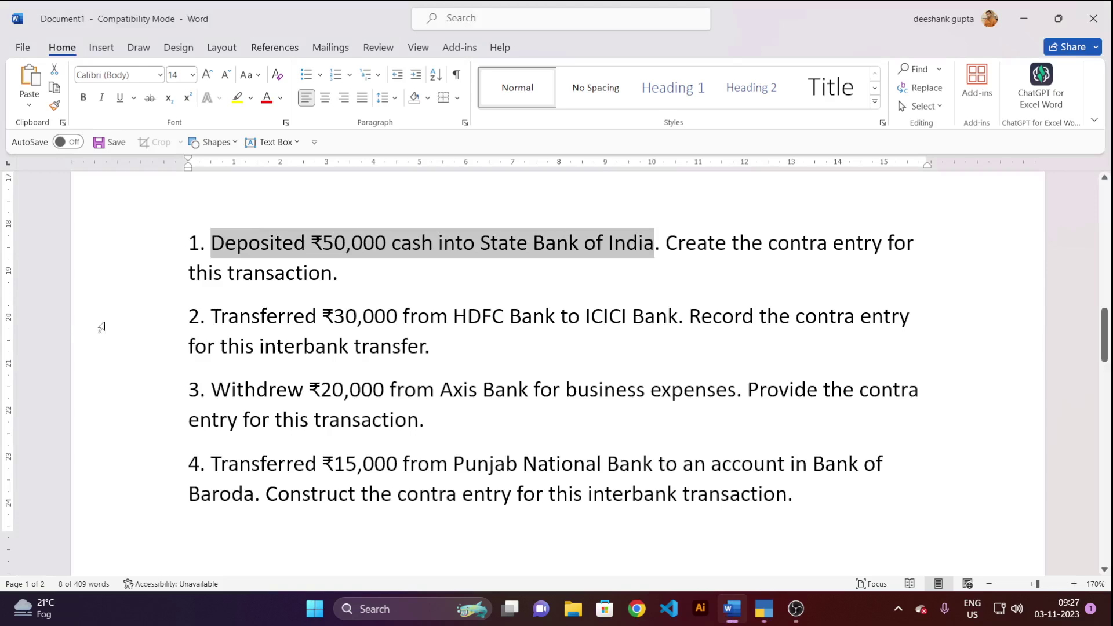
Select question 2 on the ₹30,000 HDFC-to-ICICI transfer, then return to the blank Contra voucher No. 2.
drag(217, 319, 678, 316)
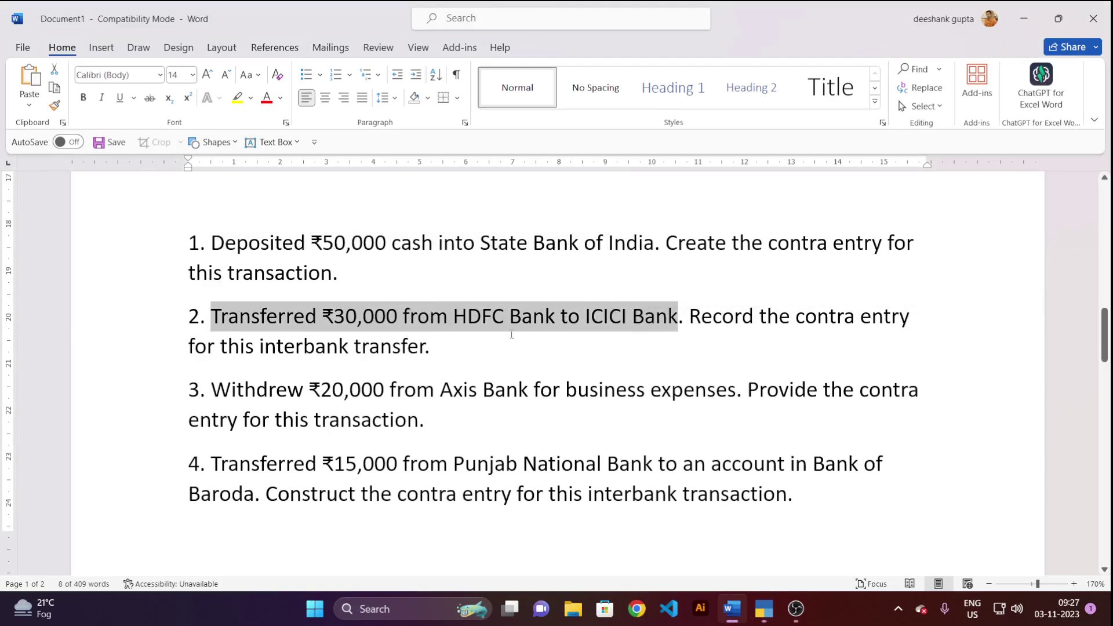
key(alt+Tab)
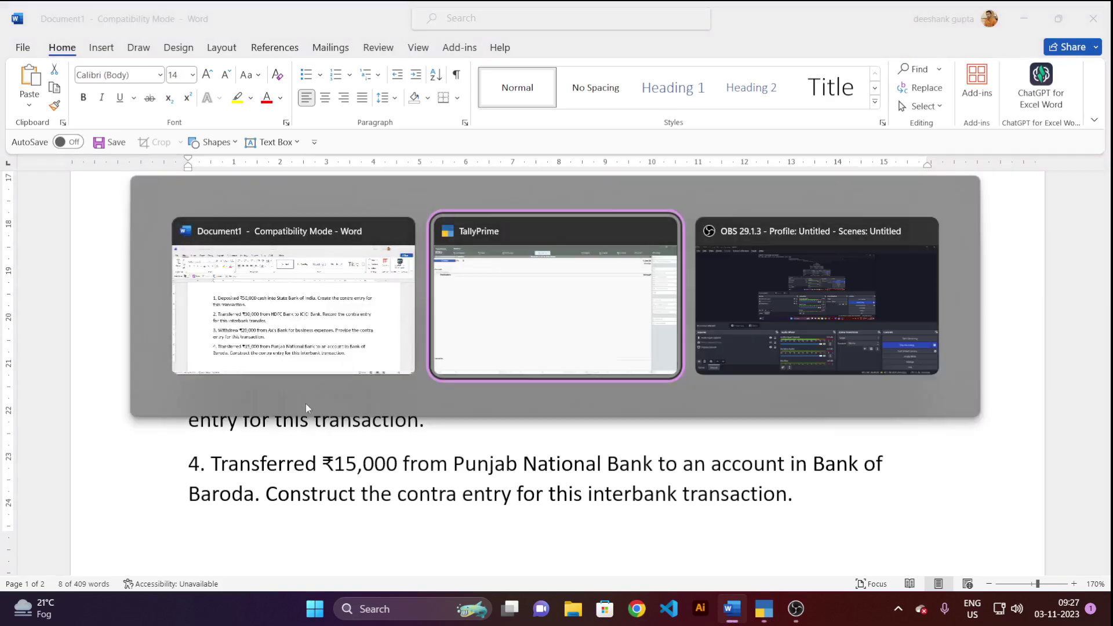
key(alt+Tab)
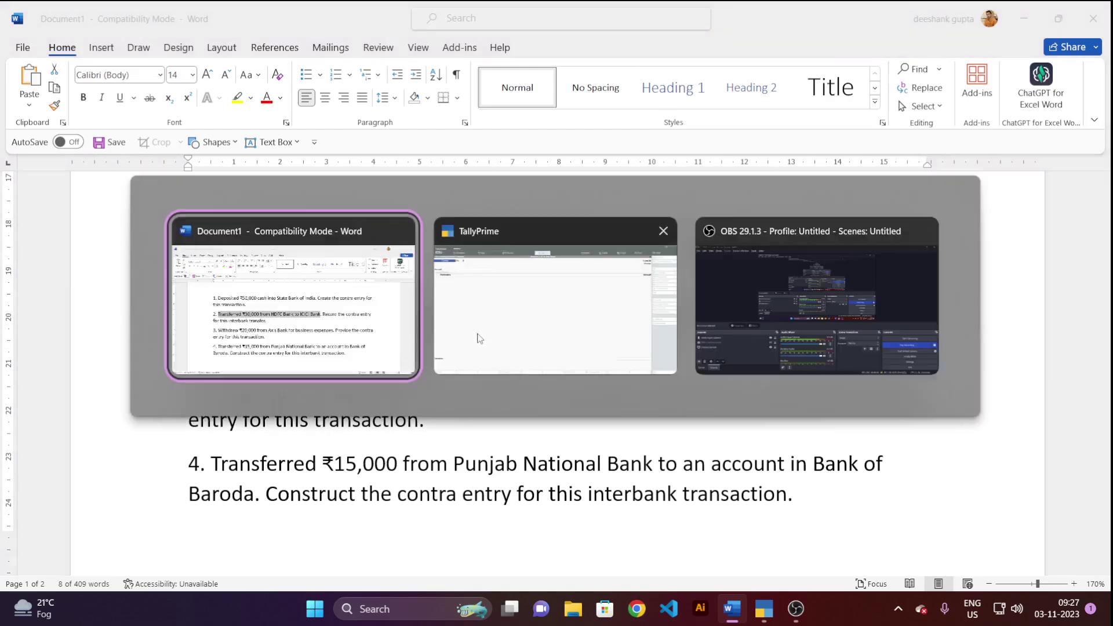
click(497, 302)
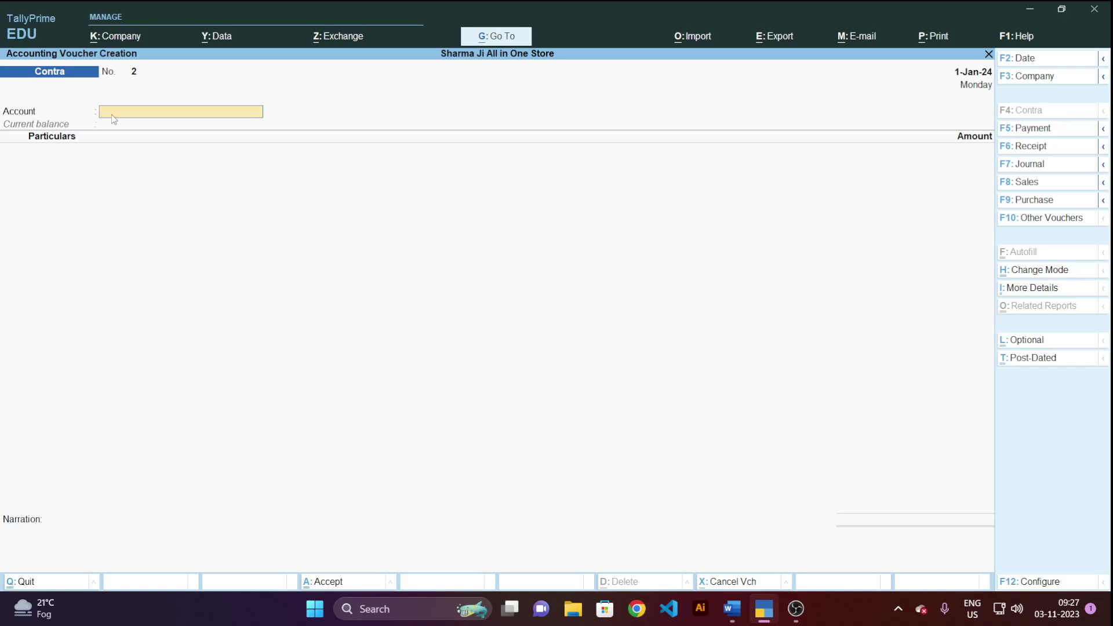
Reread the HDFC-to-ICICI task, then list the available ledgers for voucher No. 2's Account field.
key(alt+Tab)
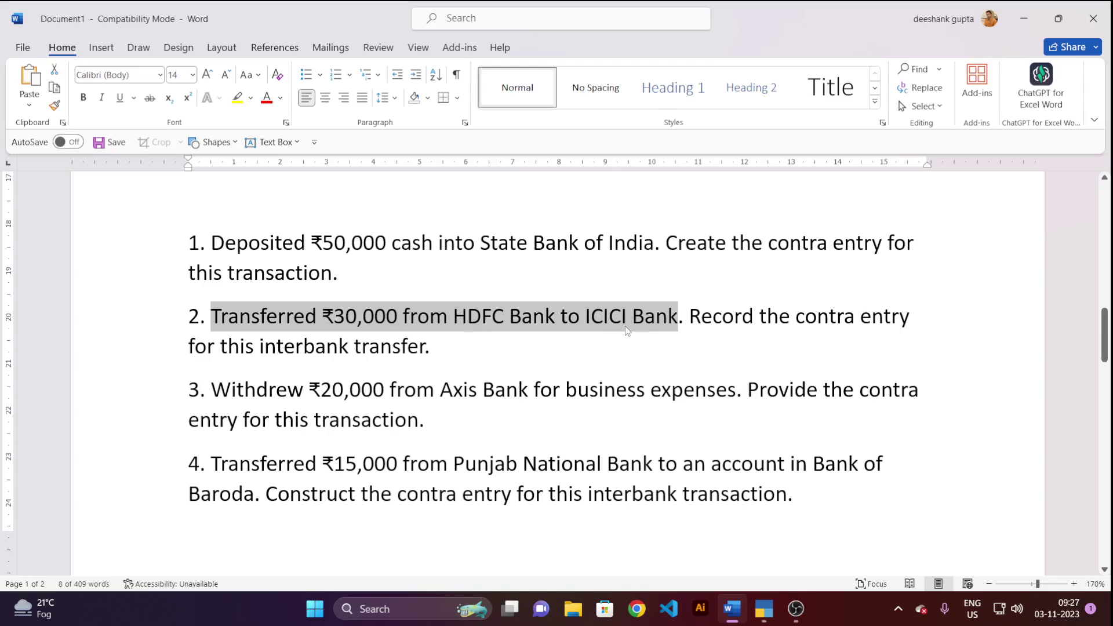
key(alt+Tab)
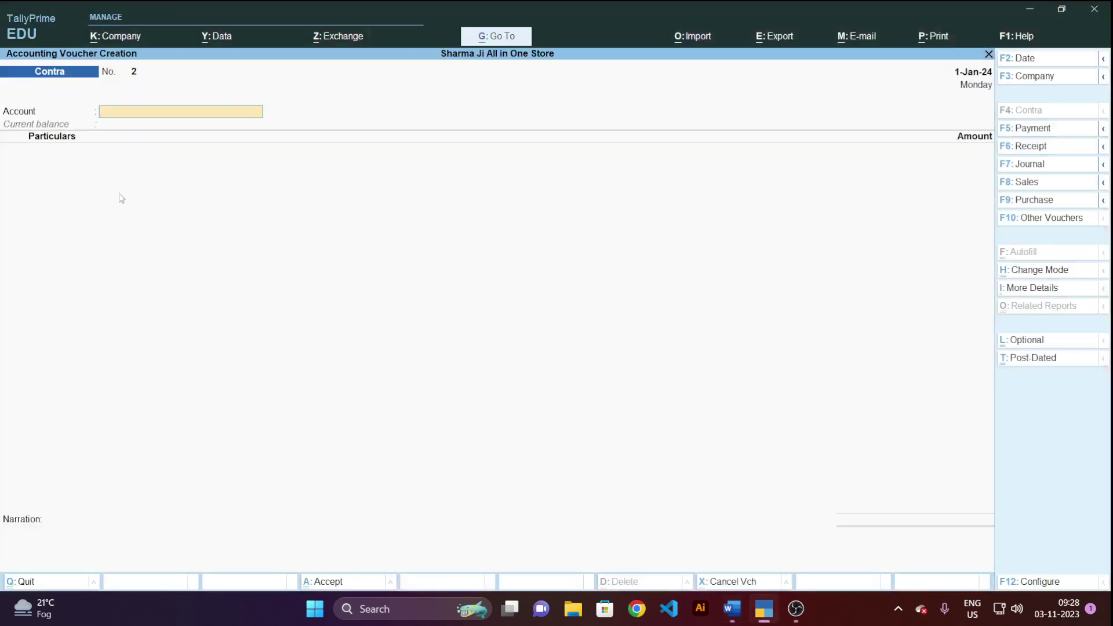
click(137, 116)
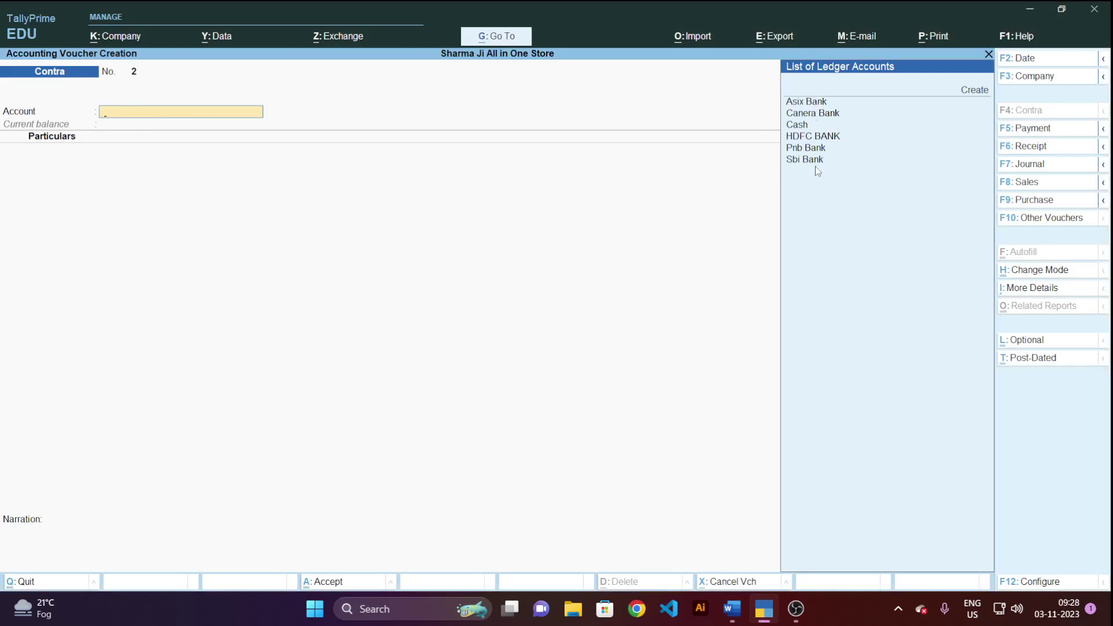
Fill in a new Icici Bank ledger from the voucher, accepting Delhi as the state.
click(973, 96)
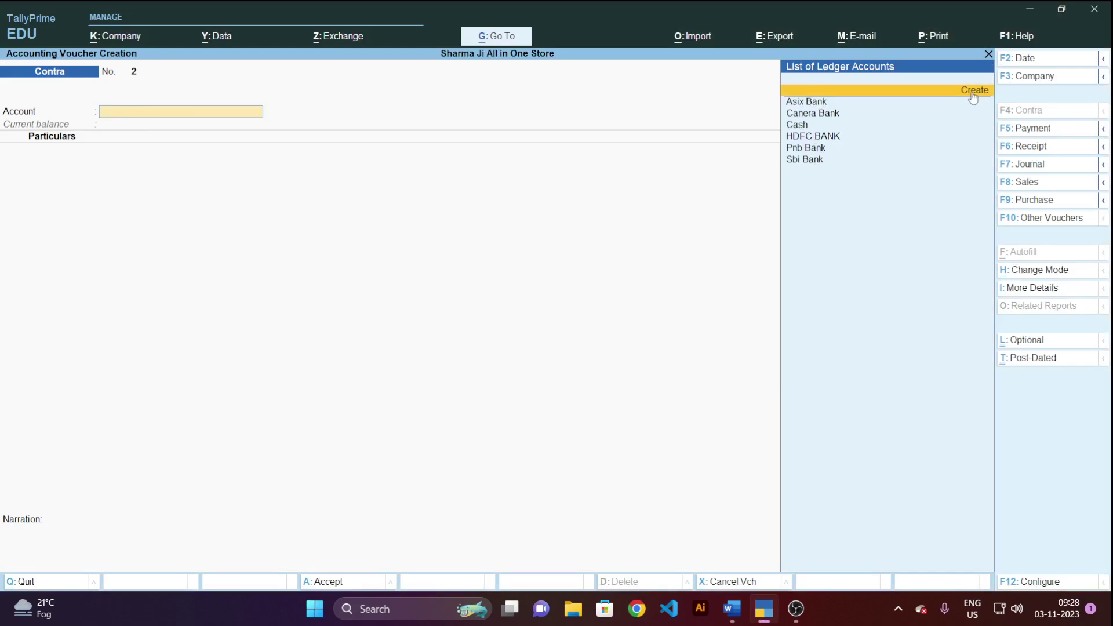
click(973, 97)
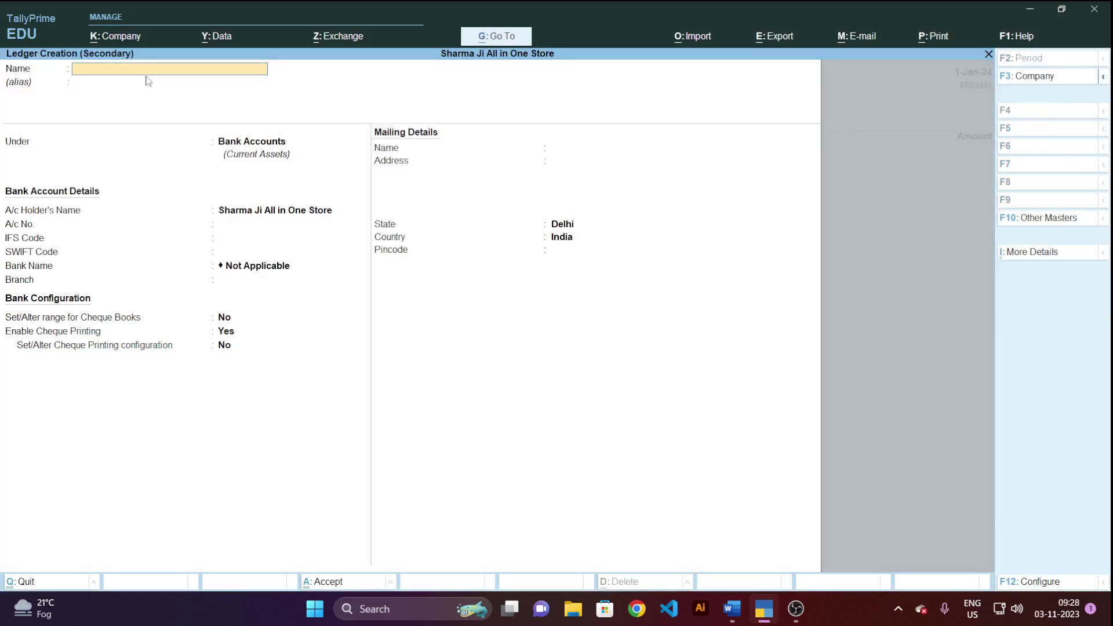
text(Icici Bank)
key(Return)
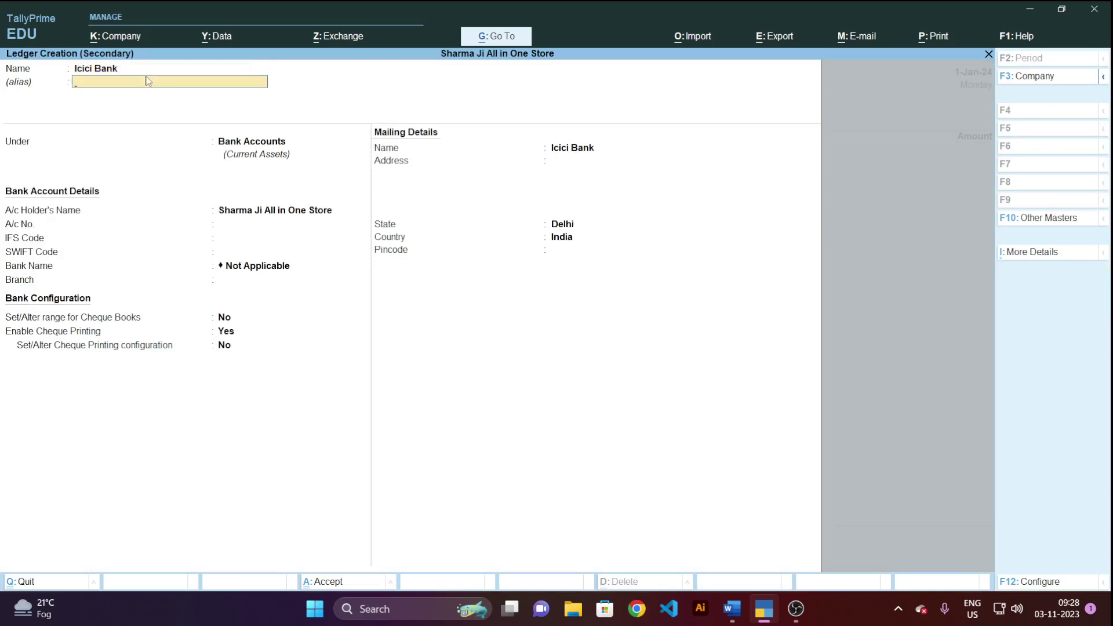
key(Return)
key(Return)
key(Return)
key(Return)
key(Return)
key(Return)
key(Return)
key(Return)
key(Return)
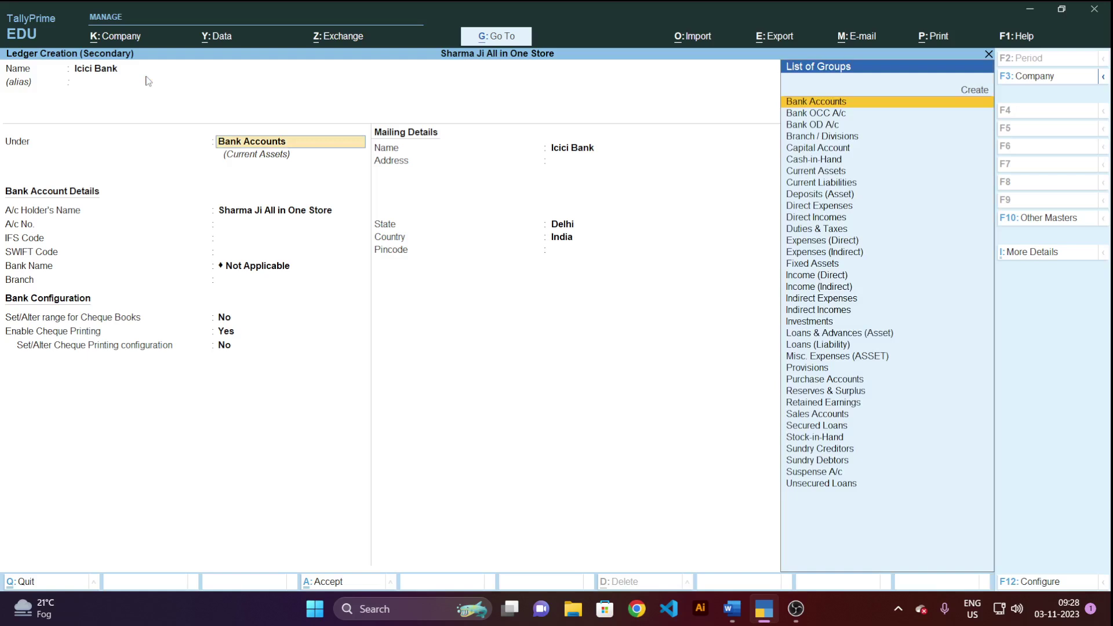
key(Return)
key(Return)
key(Return)
key(Return)
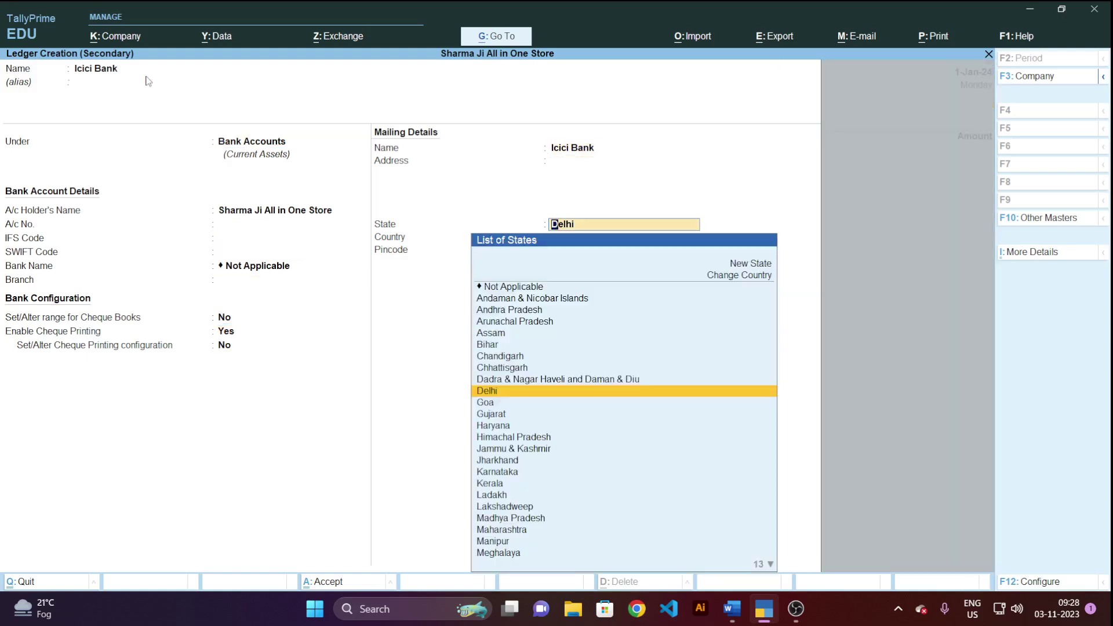
key(Return)
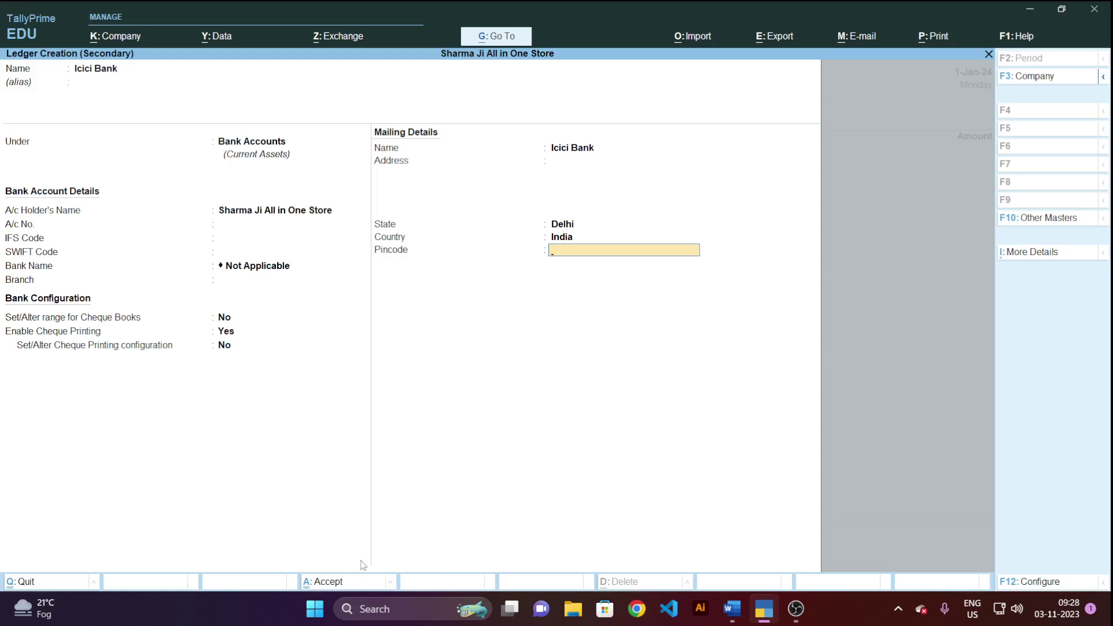
Quit the unsaved ledger and the voucher, returning to the Gateway of Tally.
key(Escape)
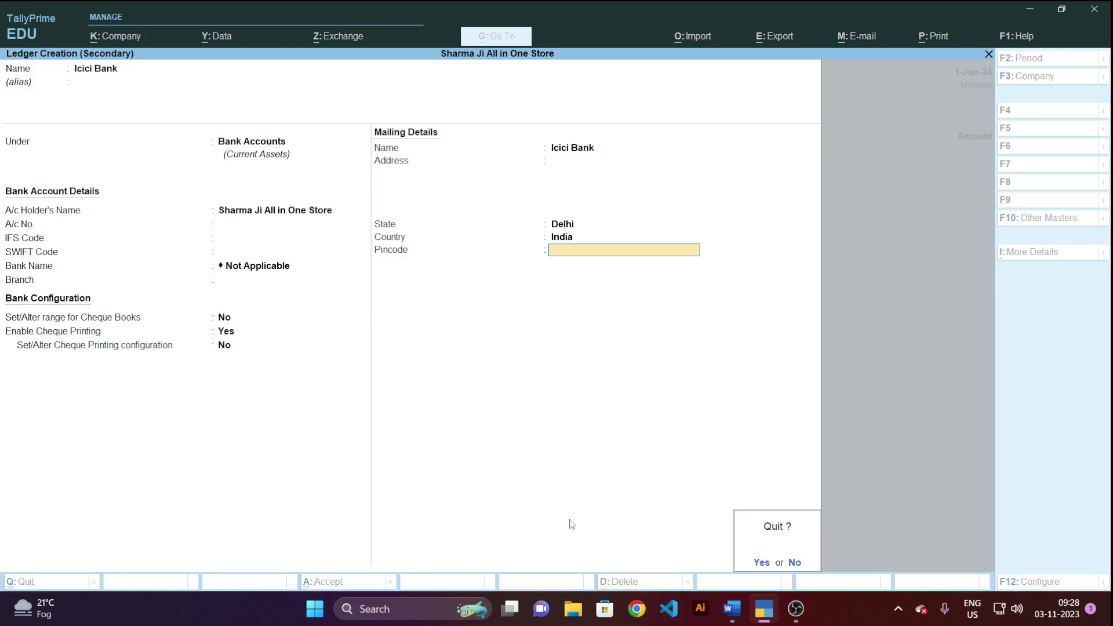
key(y)
key(Escape)
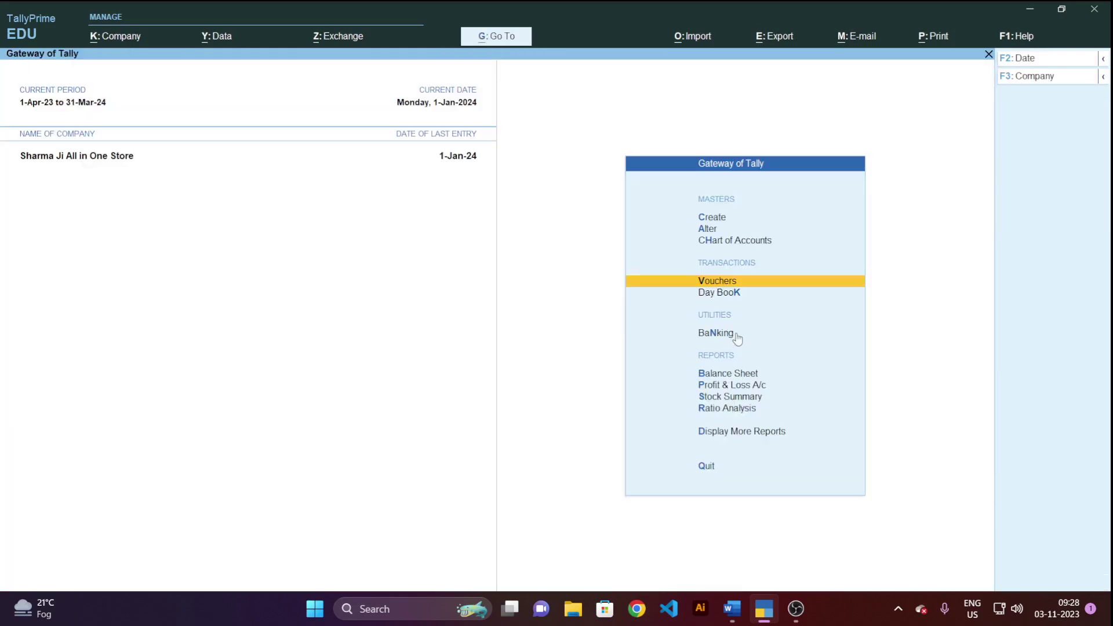
Save a new Icici Bank ledger with a 3,00,000 Dr opening balance, then return to Gateway.
click(718, 219)
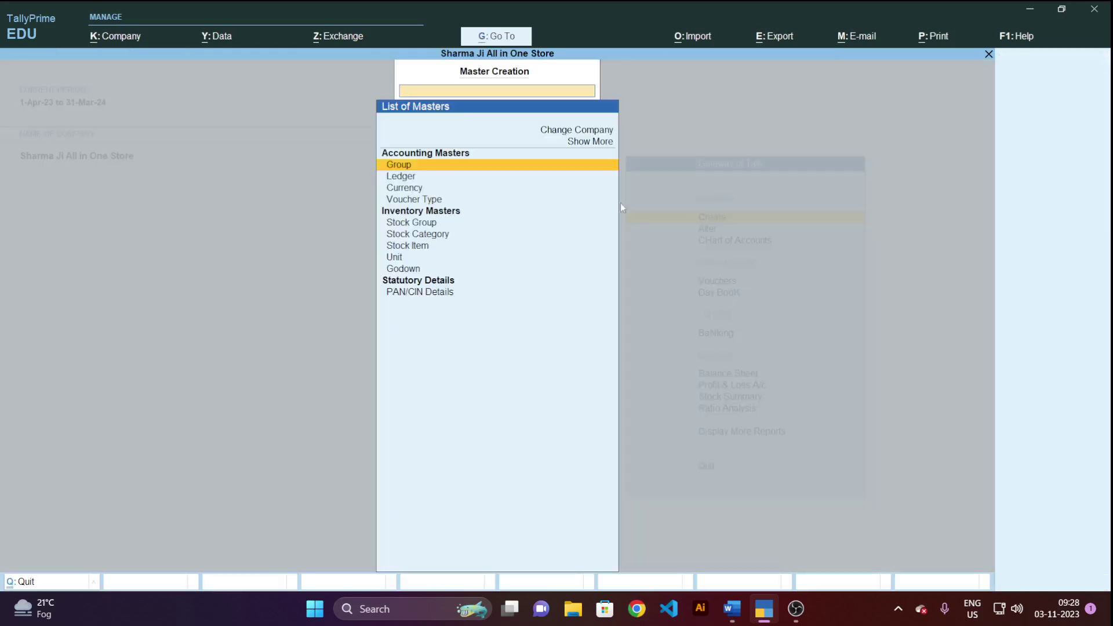
click(415, 177)
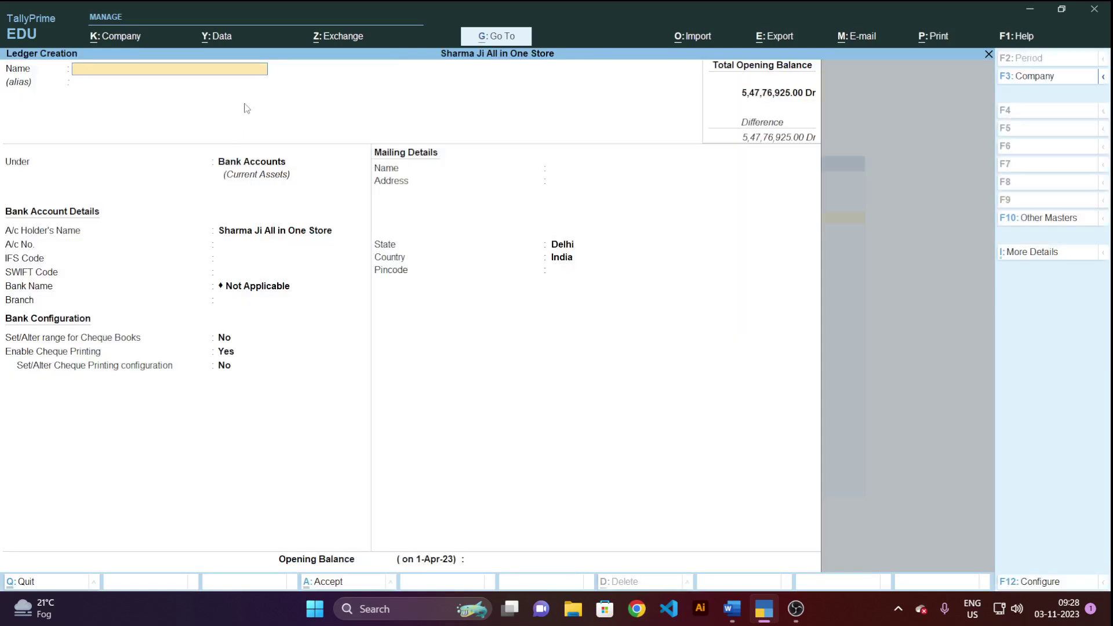
text(Icici Bank)
key(Return)
key(Return)
key(Return)
key(Return)
key(Return)
key(Return)
key(Return)
key(Return)
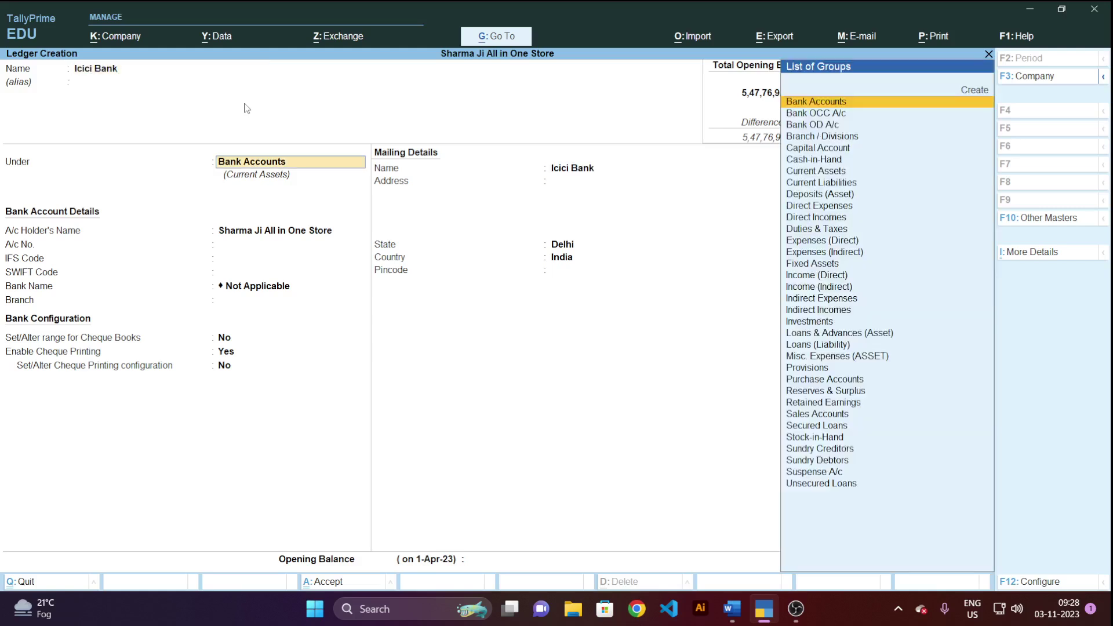
key(Return)
key(Return)
key(Return)
key(Return)
key(Return)
key(Return)
key(Return)
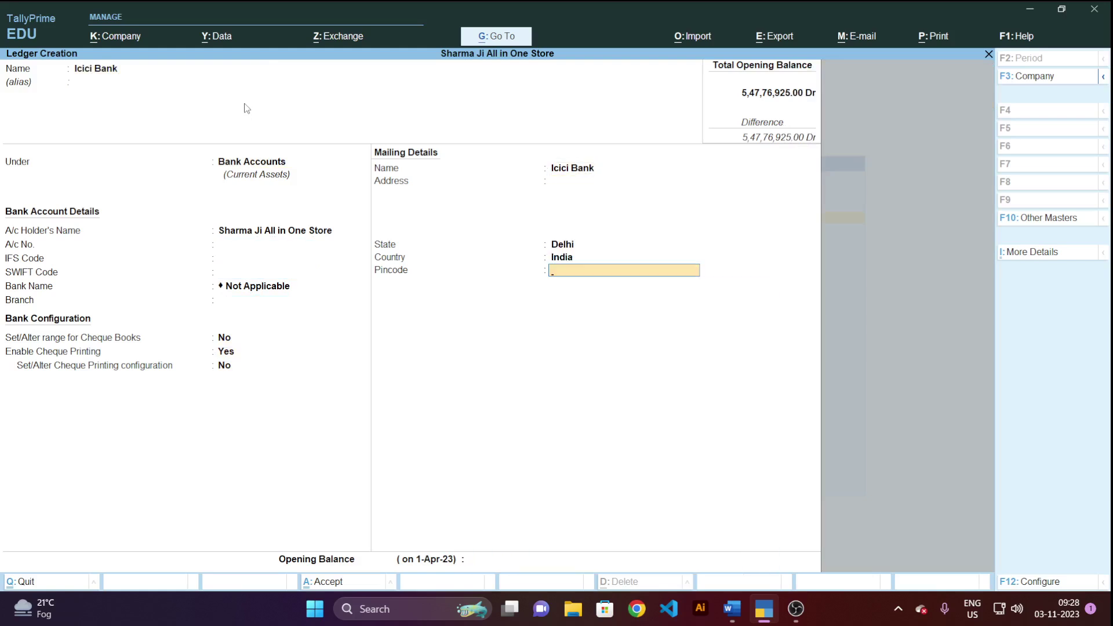
key(Return)
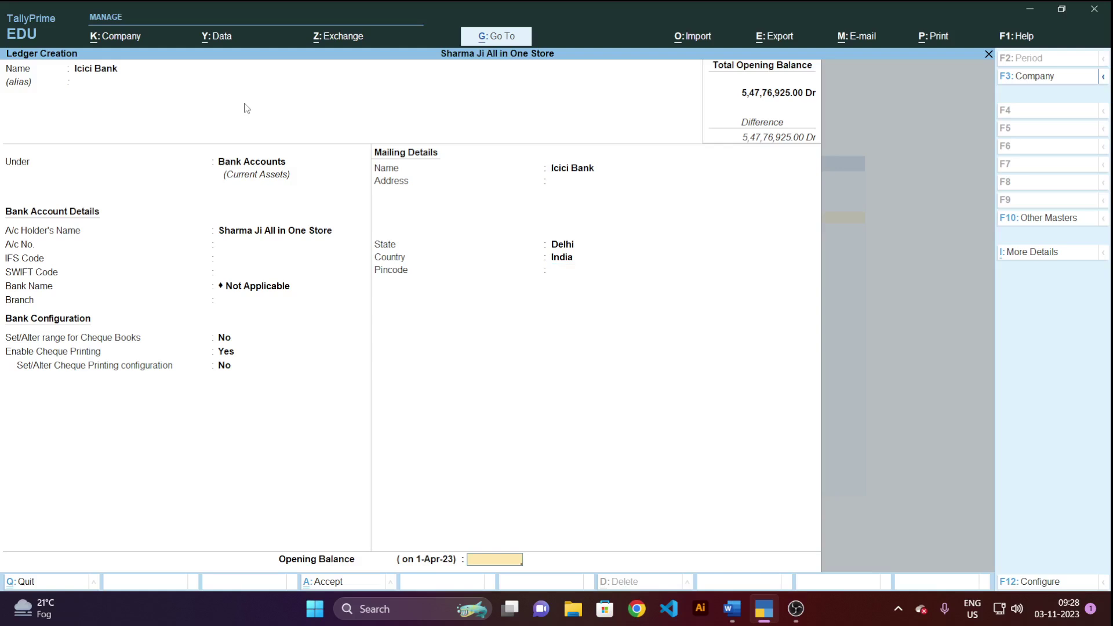
text(300000)
key(Return)
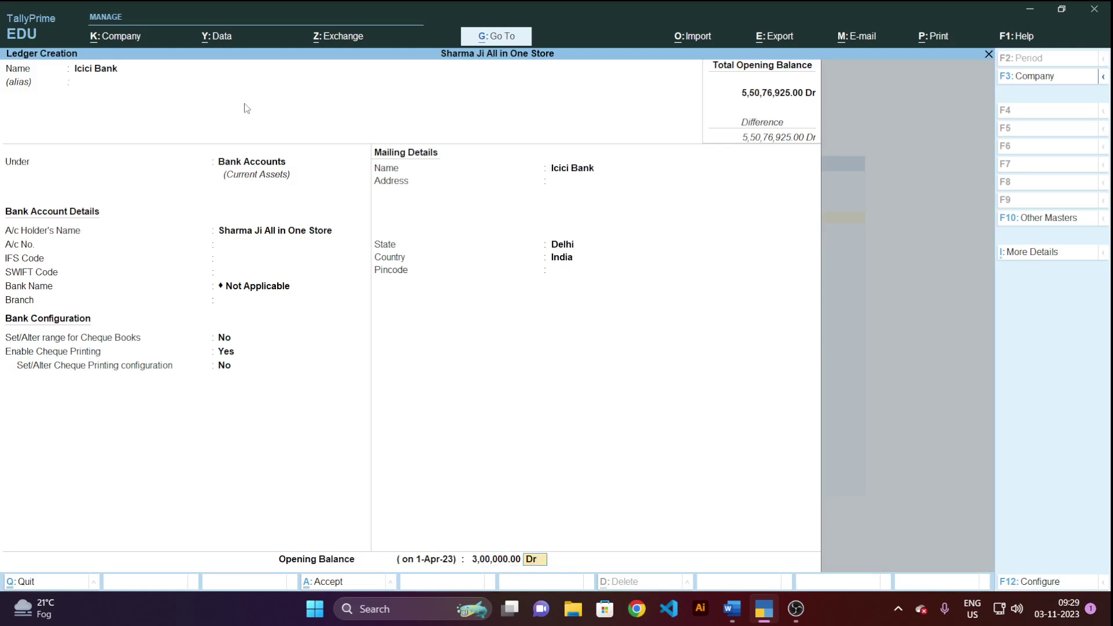
key(Return)
key(Return)
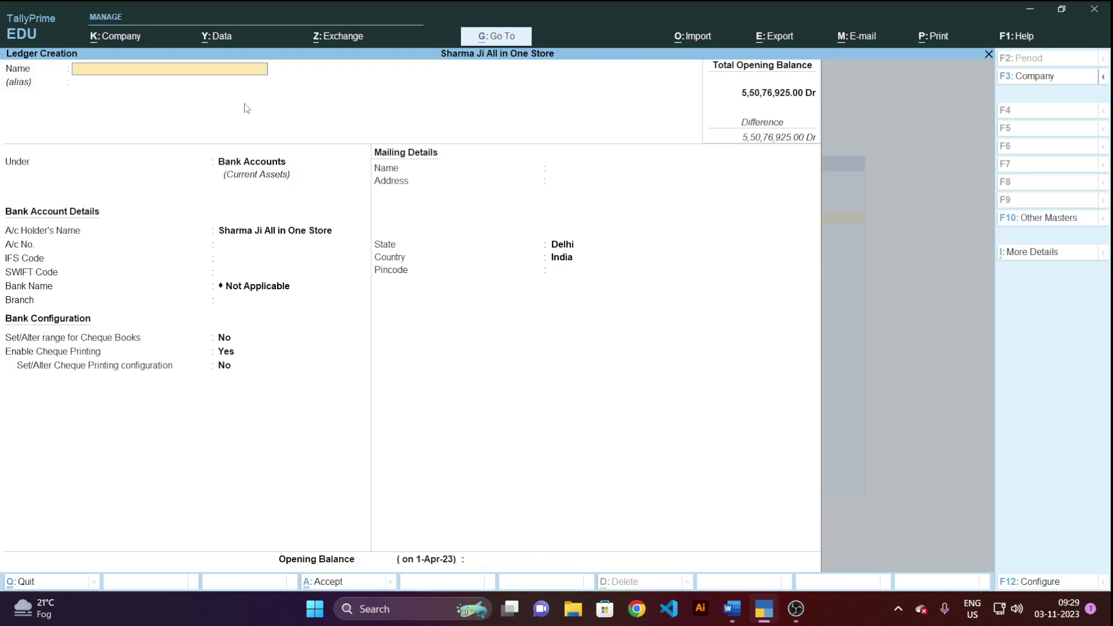
key(Escape)
key(Escape)
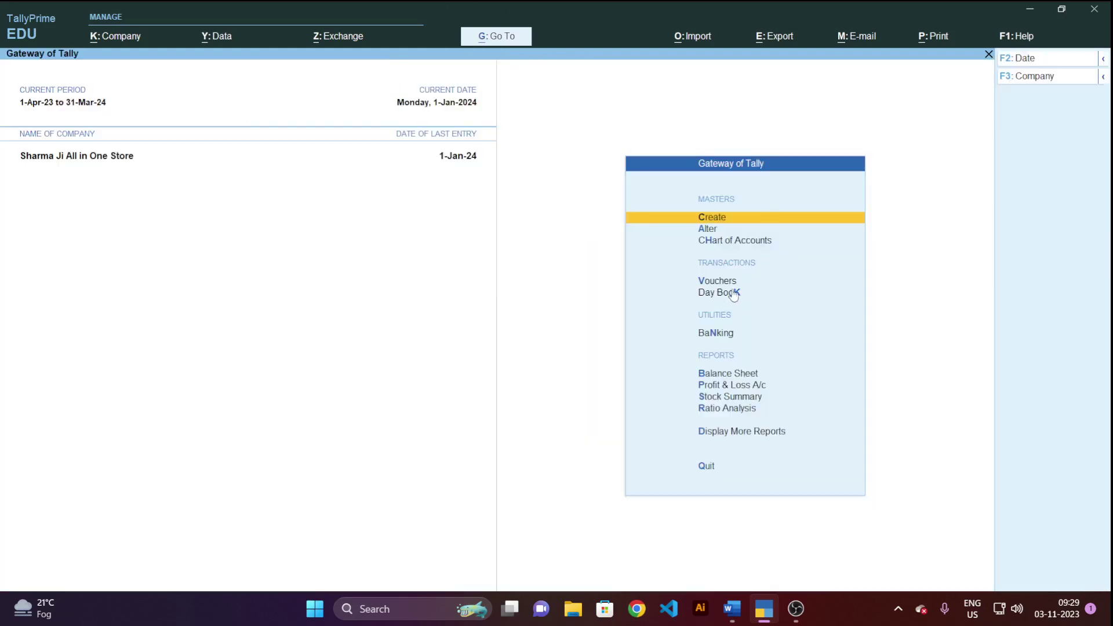
In Contra voucher No. 2, pick Icici Bank as account and HDFC BANK as first particular.
click(725, 282)
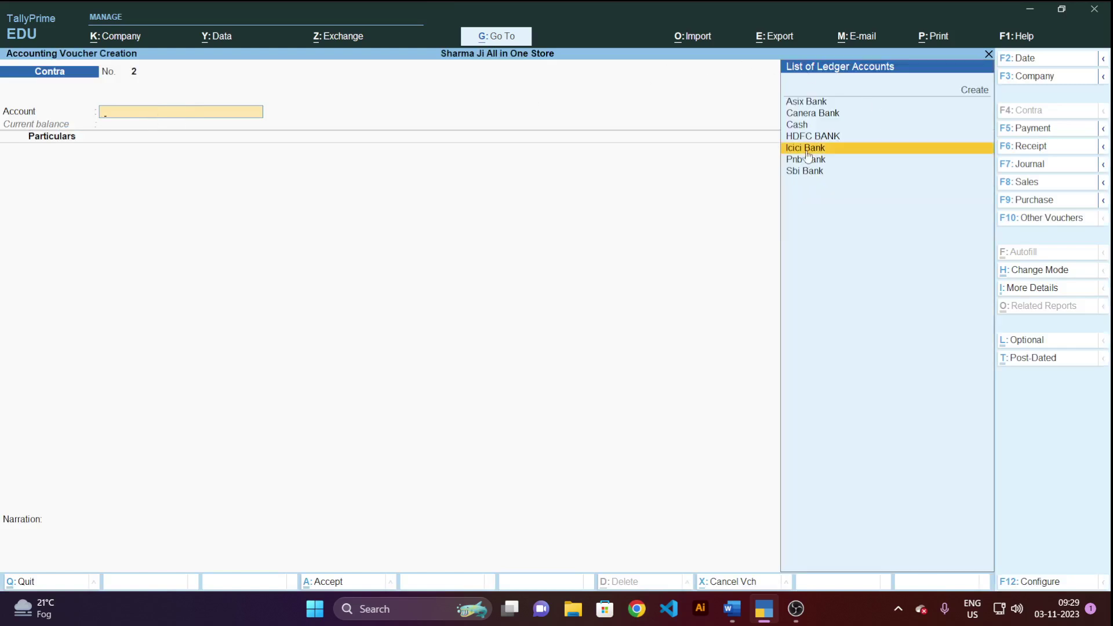
click(807, 150)
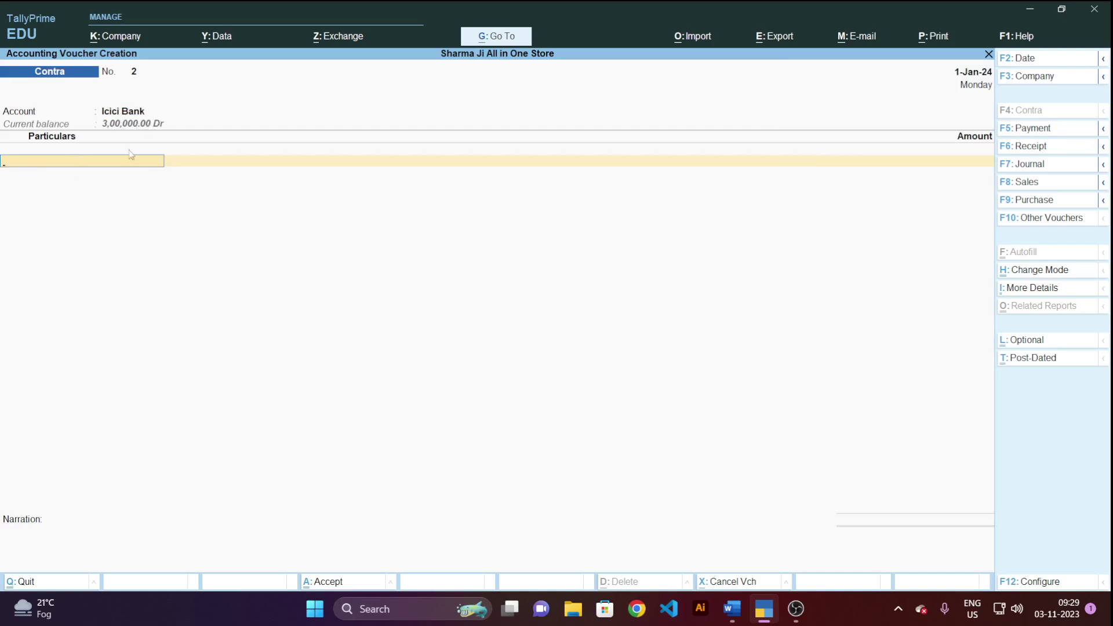
click(95, 165)
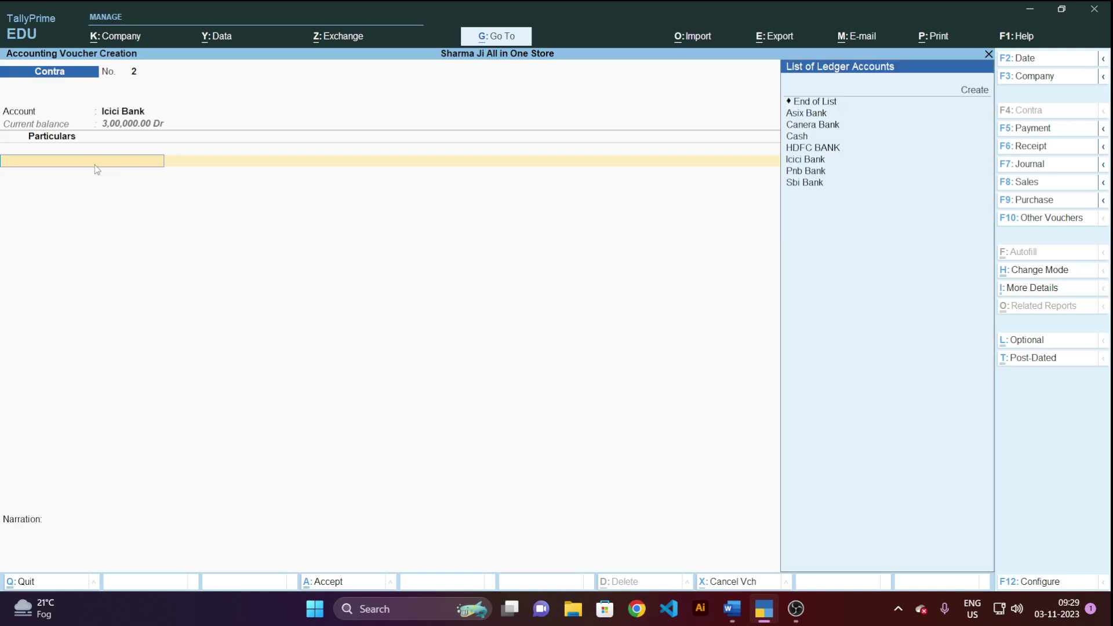
click(806, 150)
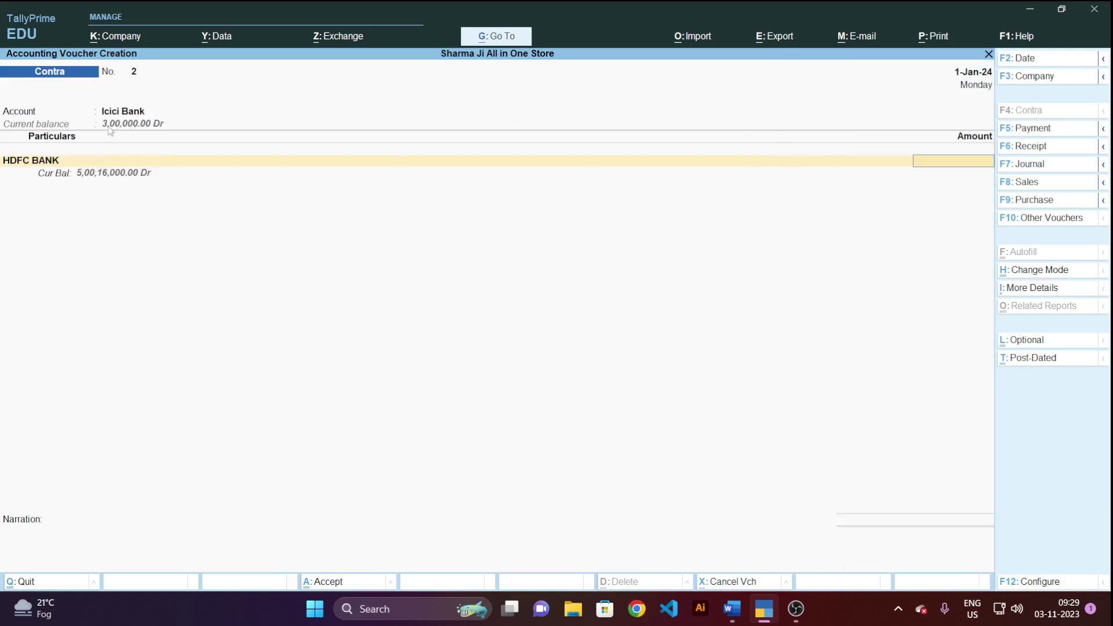
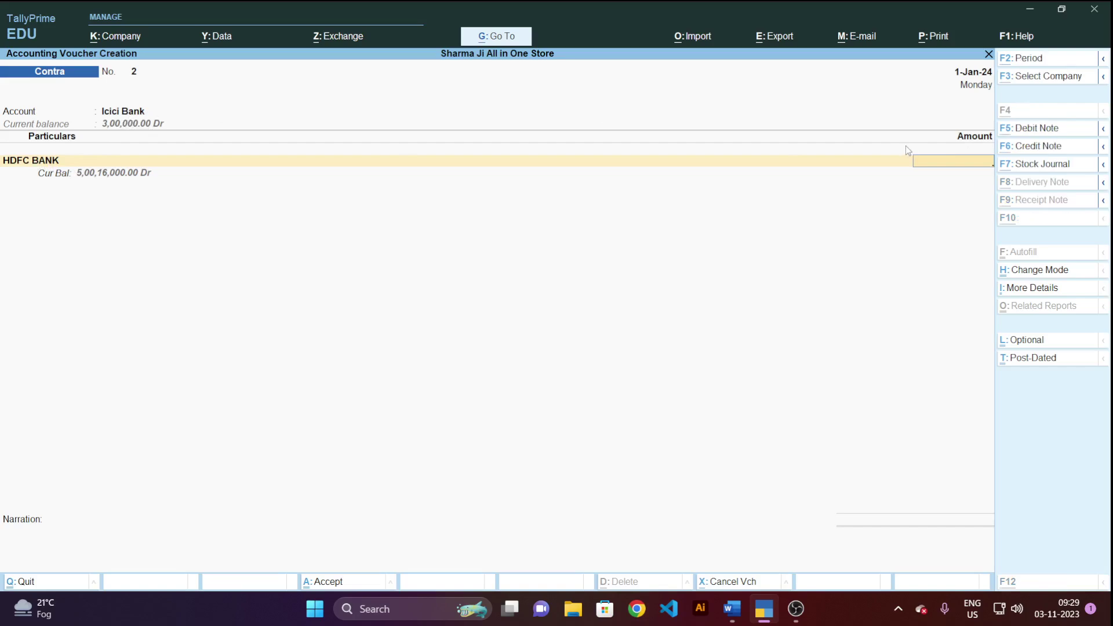
After checking question 2 in Word, enter 30,000 for HDFC BANK and accept the cheque allocation.
key(alt+Tab)
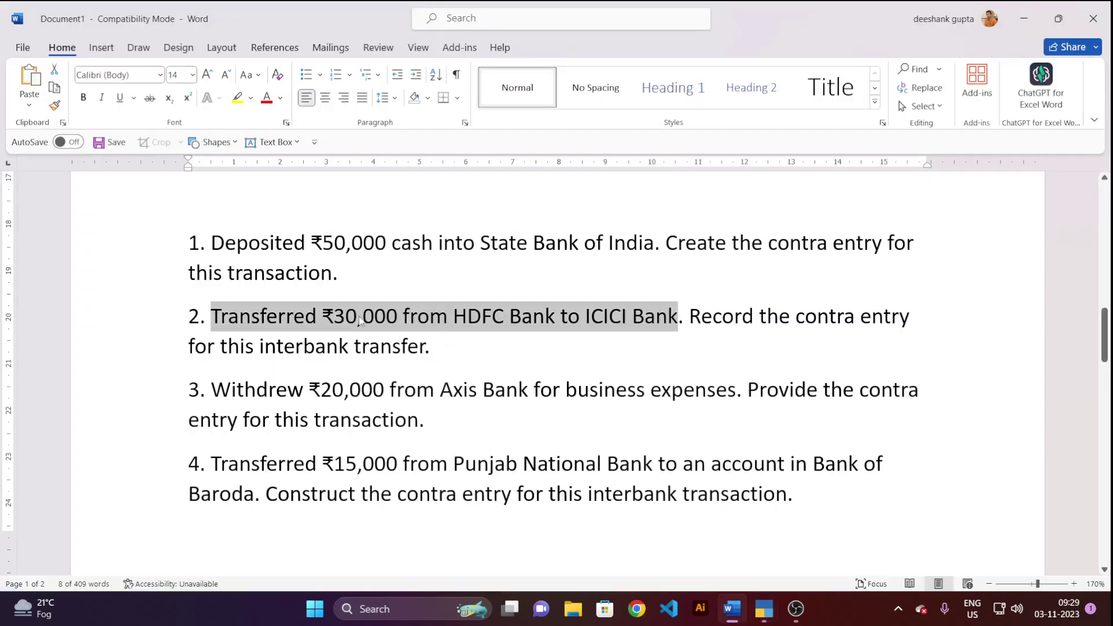
key(alt+Tab)
text(300)
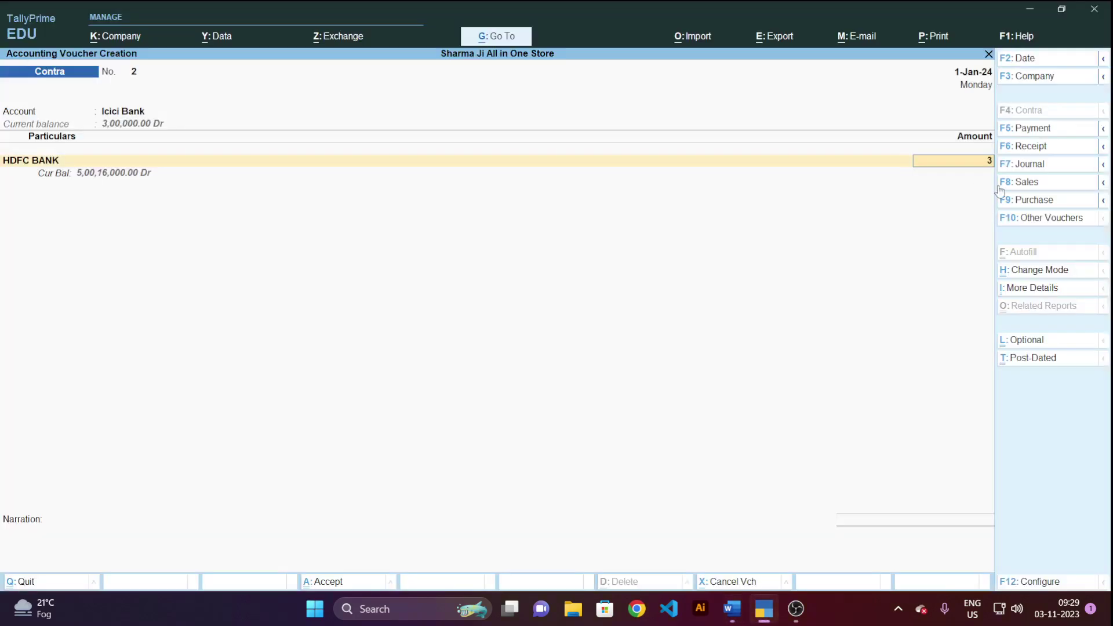
text(00)
key(Return)
key(Return)
key(Return)
key(Return)
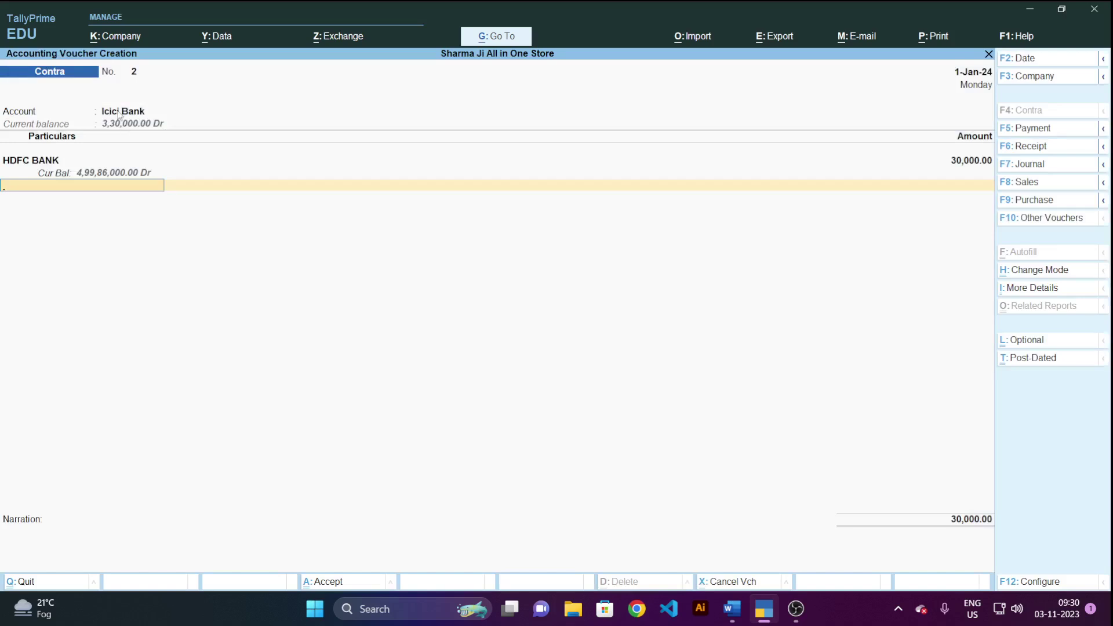
key(Return)
Add the narration 'transfer from hdfc bank to icici bank' and accept contra voucher 2.
key(Return)
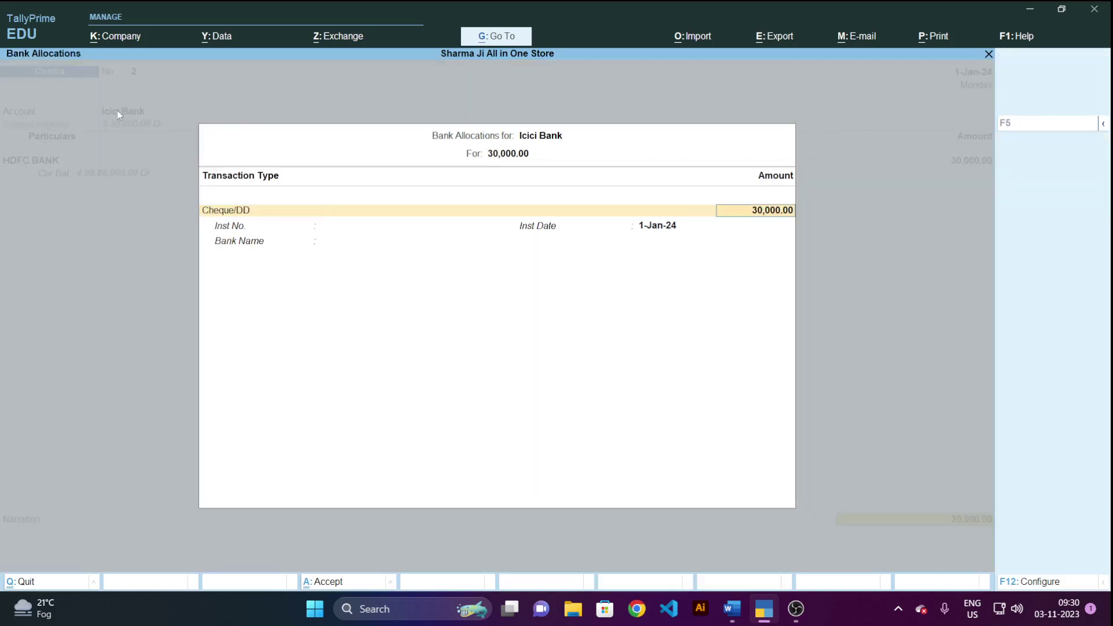
key(Return)
key(Return)
key(Return)
key(Return)
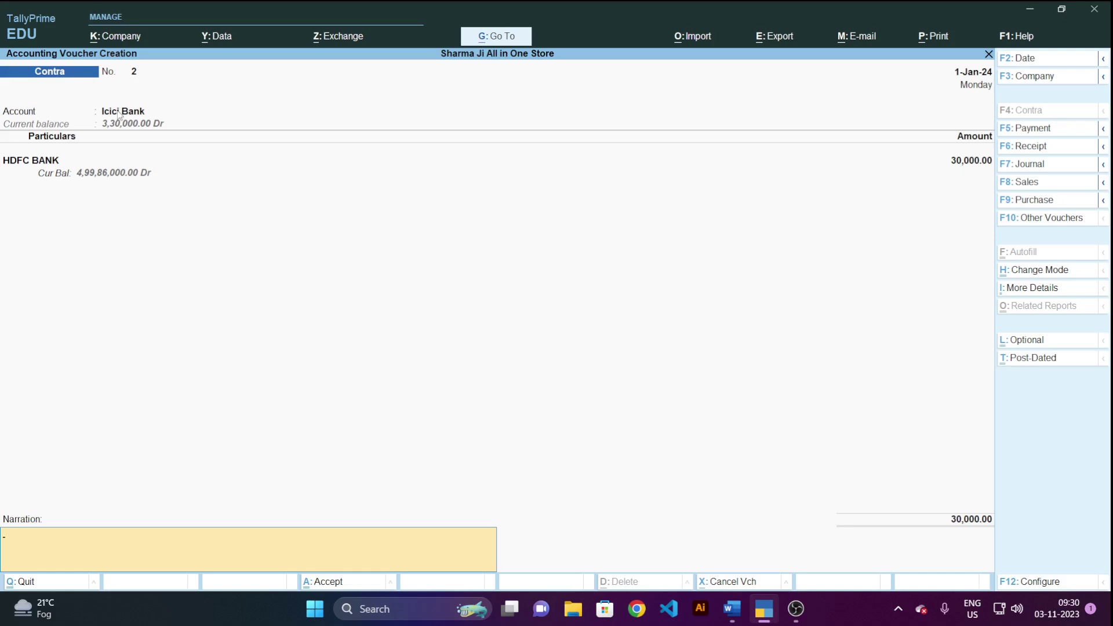
text(transger)
key(BackSpace)
key(BackSpace)
text(fer from hdfc bank to icici)
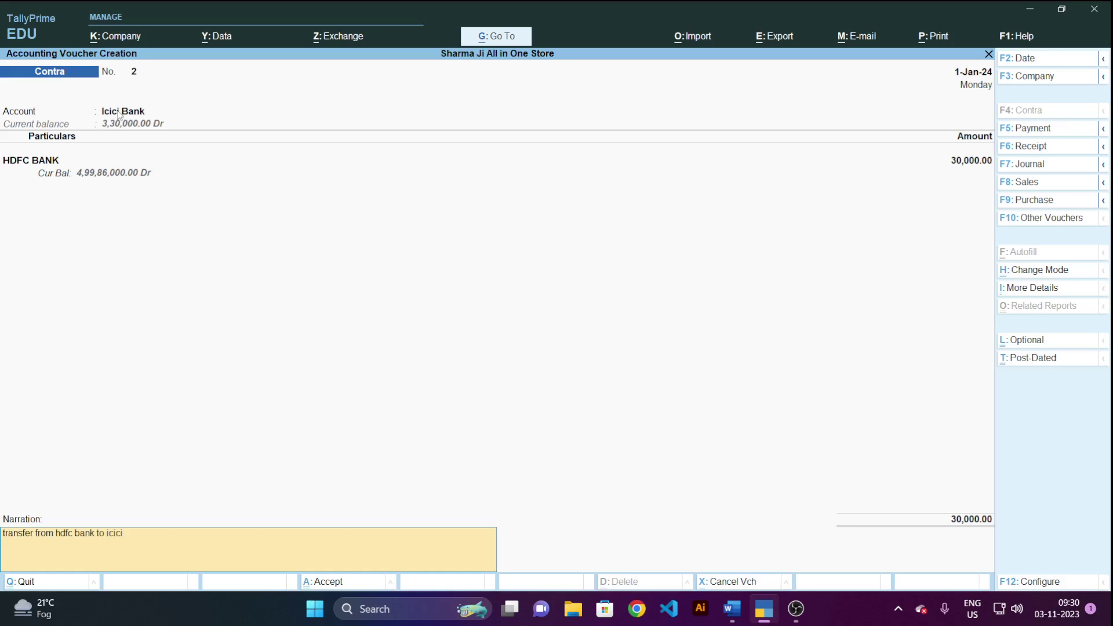
text(ank)
key(Return)
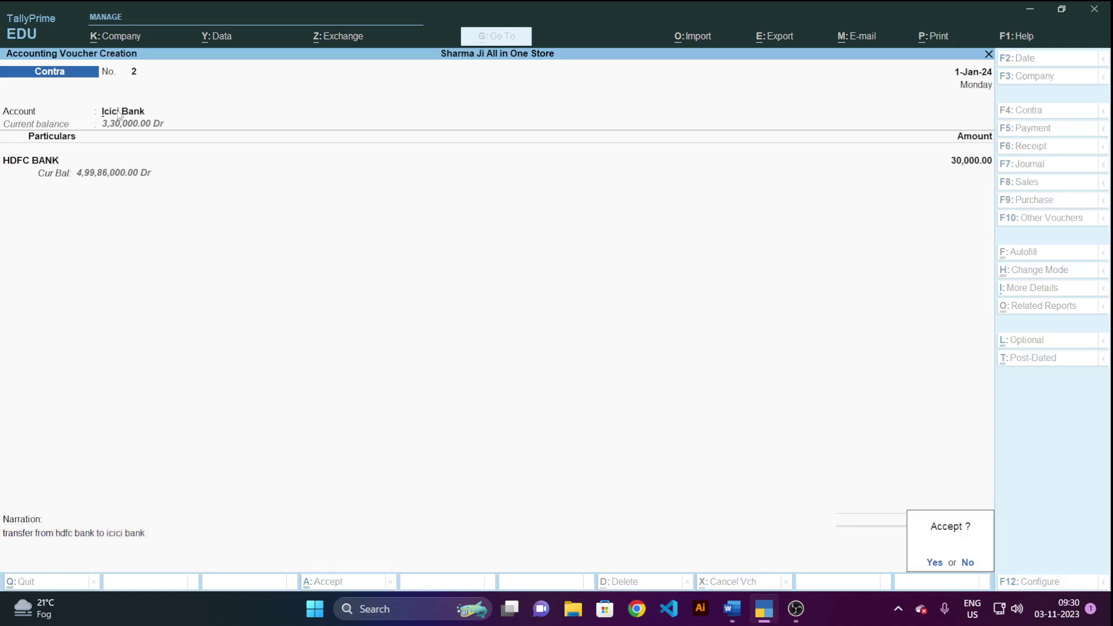
key(y)
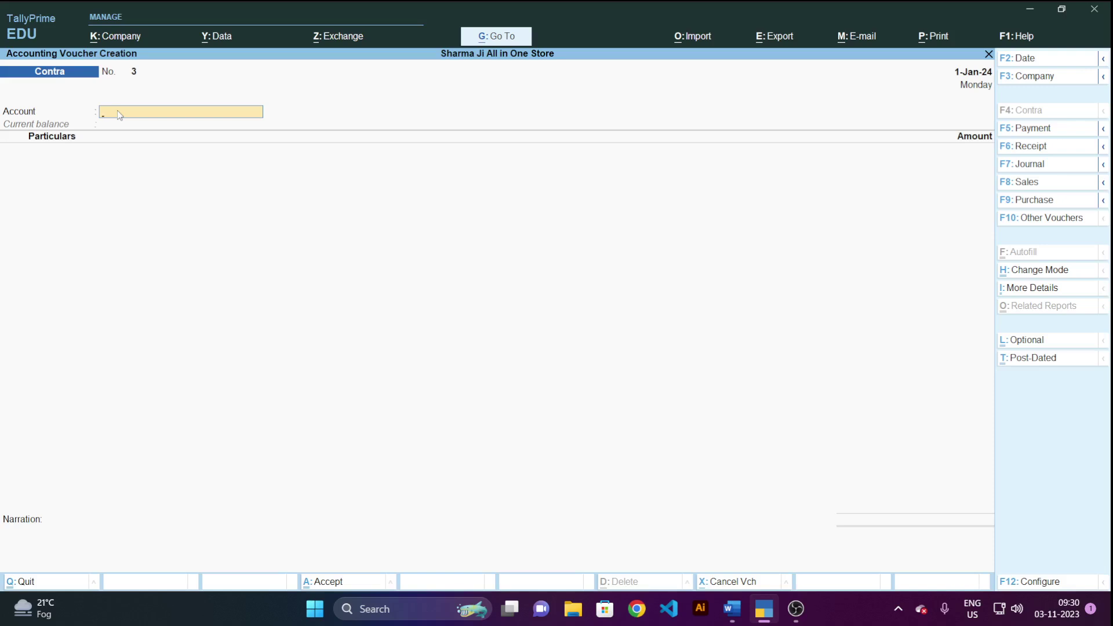
key(alt+Tab)
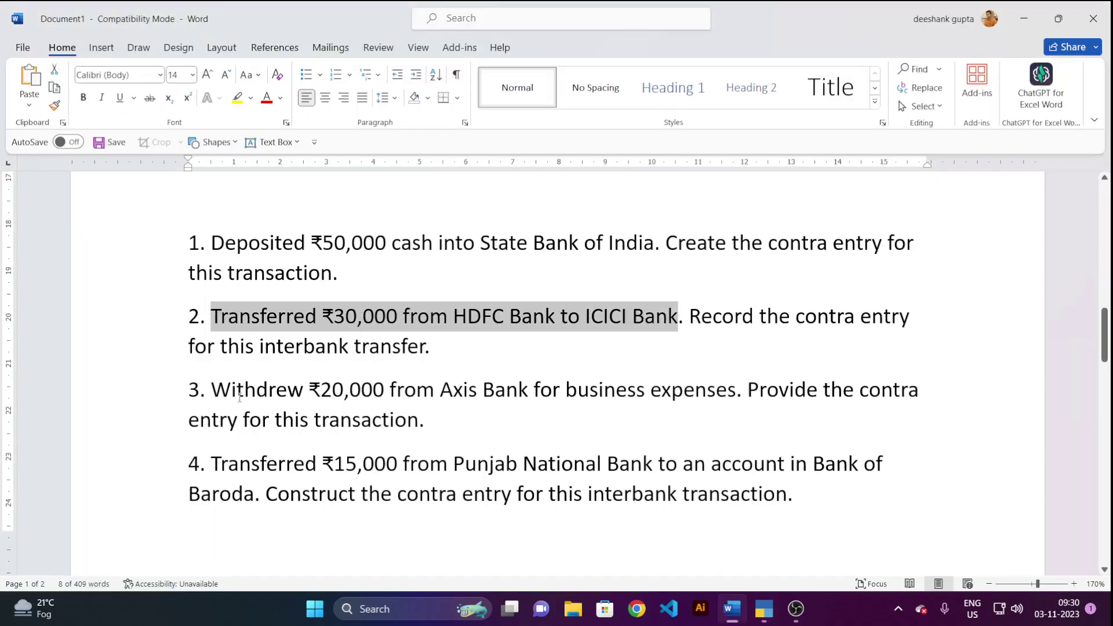
drag(210, 389, 533, 390)
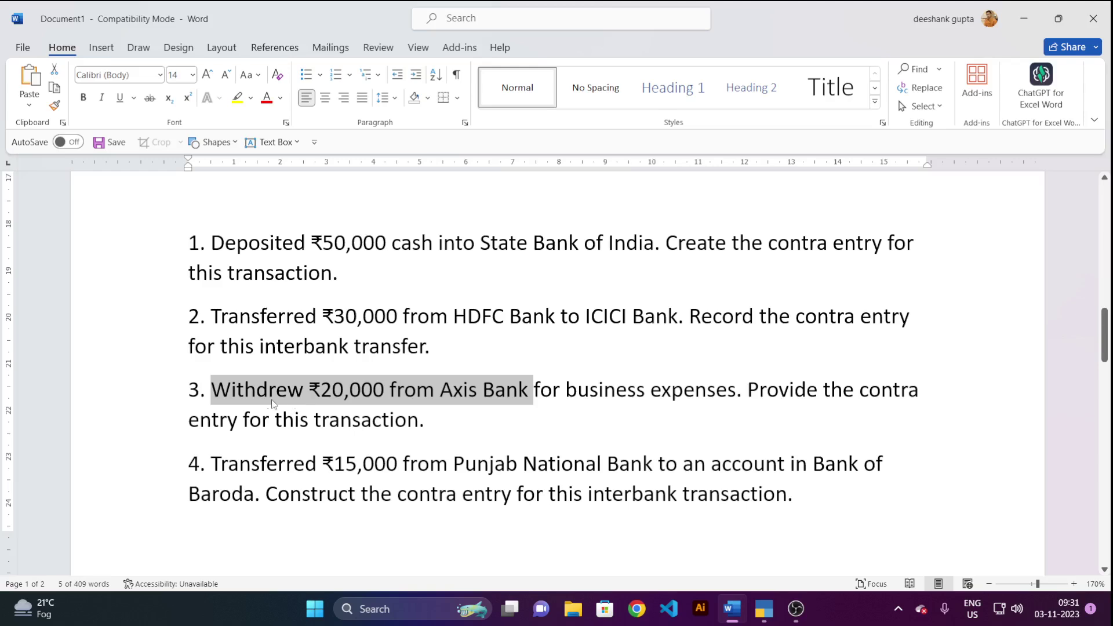
key(alt+Tab)
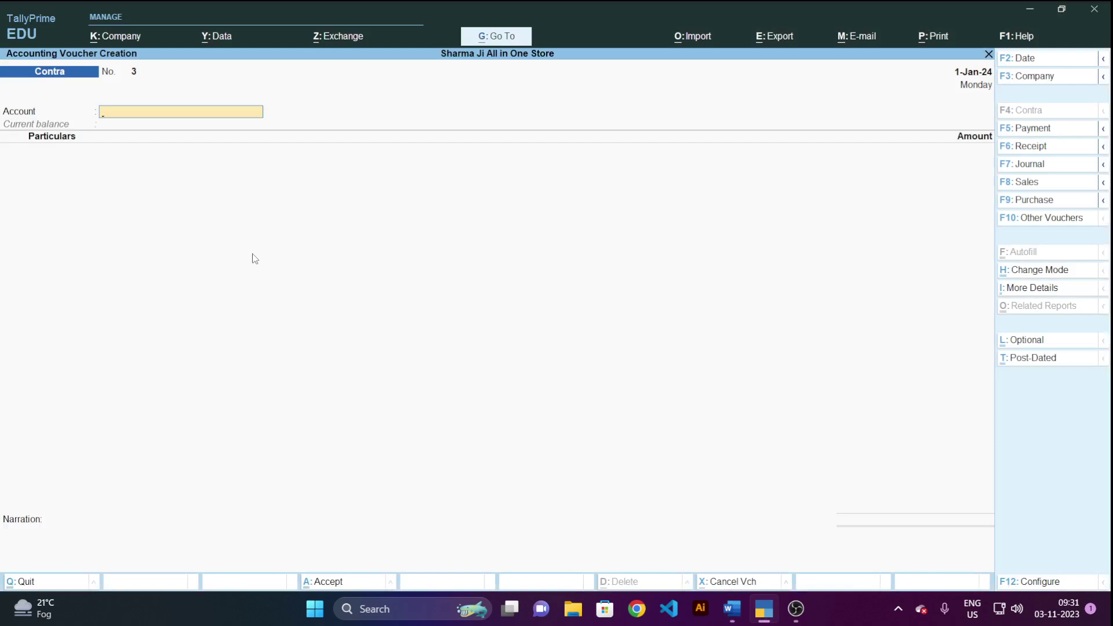
Set Cash as the account of contra voucher 3.
click(134, 116)
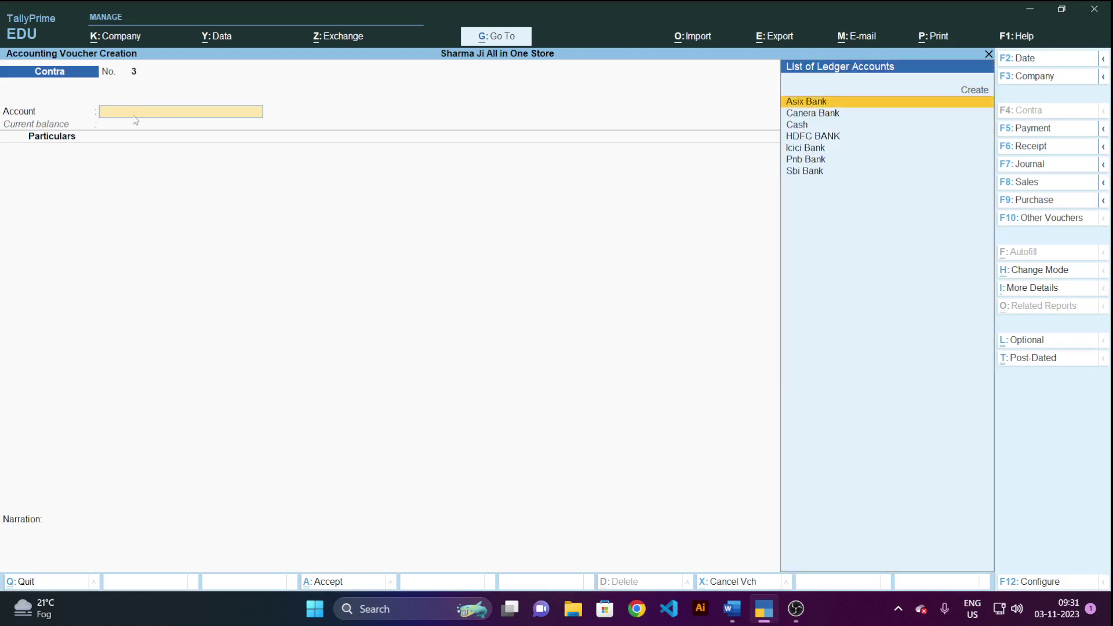
key(Down)
key(Down)
key(Return)
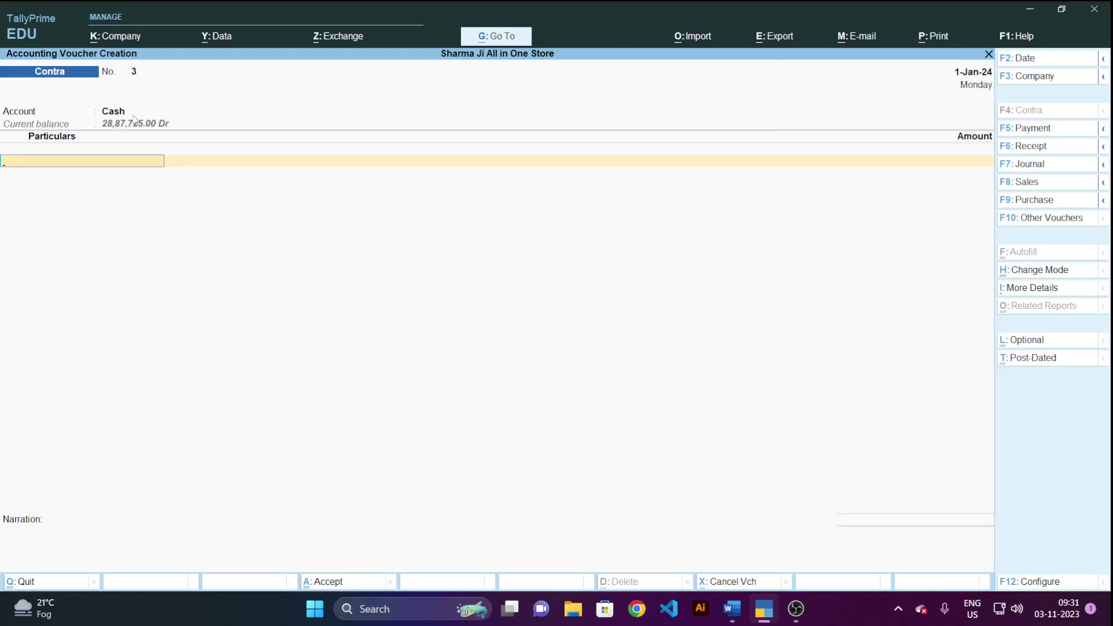
Add Asix Bank to the particulars with an amount of 20,000, checking the question in Word.
key(Down)
key(Down)
key(Down)
key(Down)
key(Down)
key(Down)
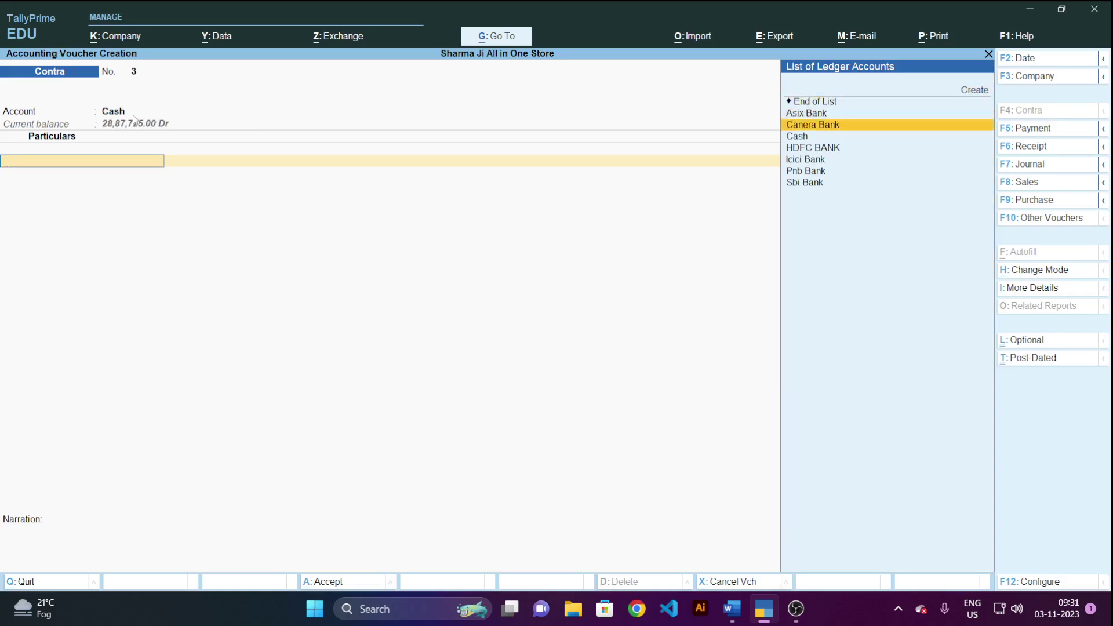
key(Up)
key(Up)
key(Up)
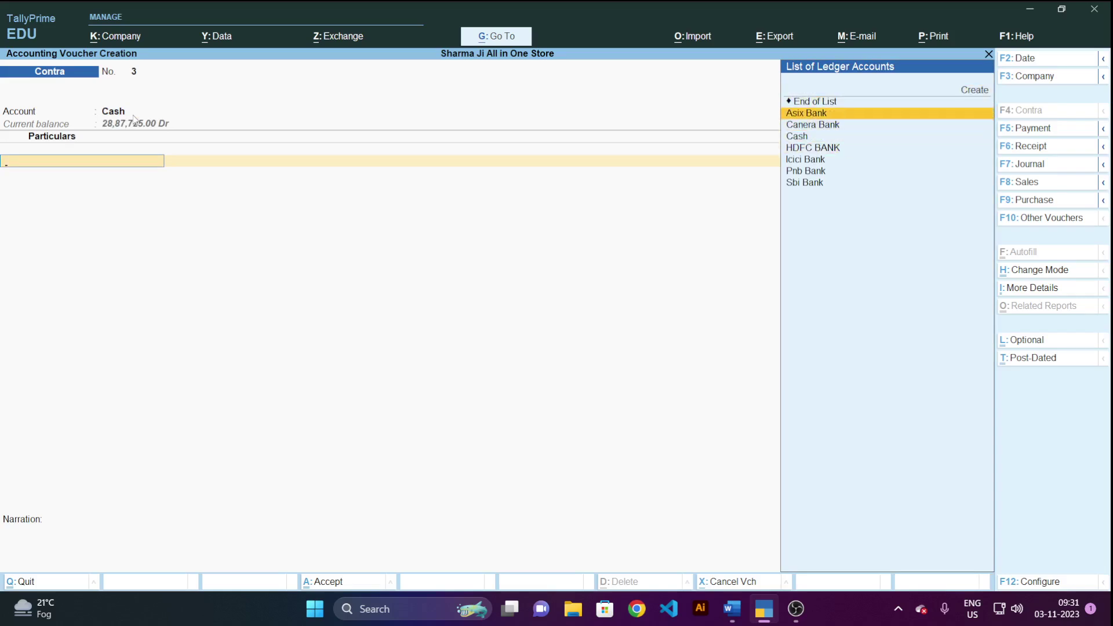
key(Return)
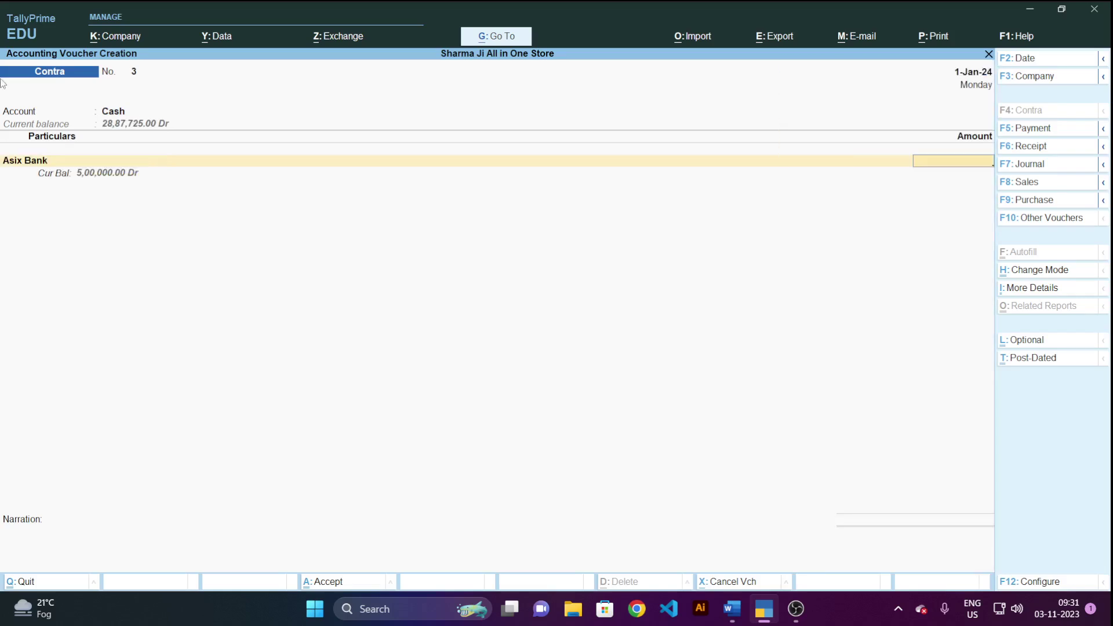
key(alt+Tab)
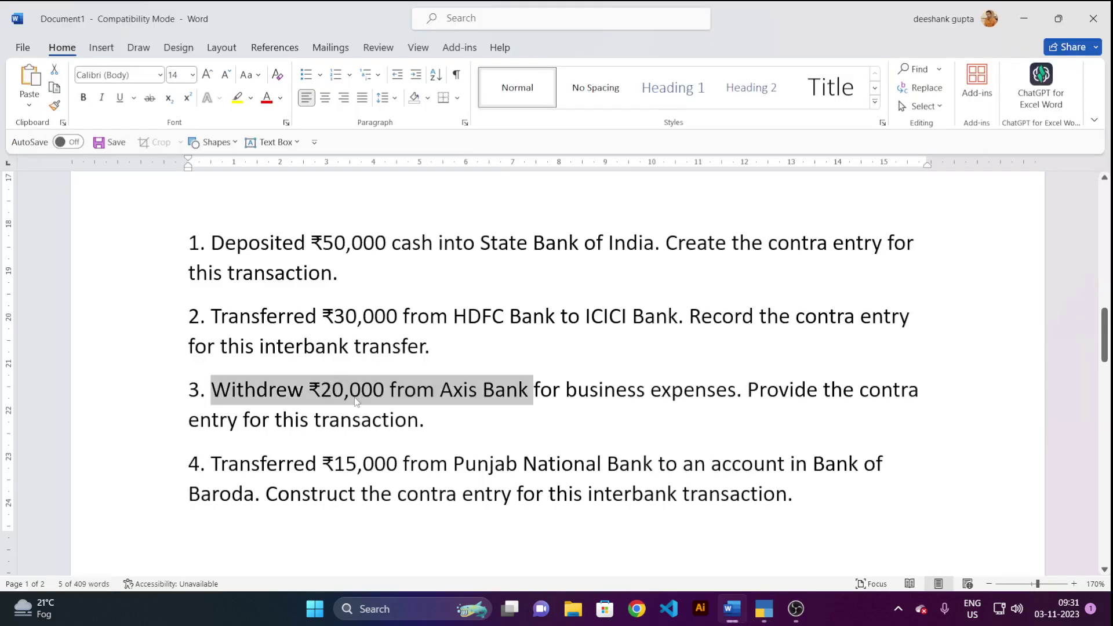
key(alt+Tab)
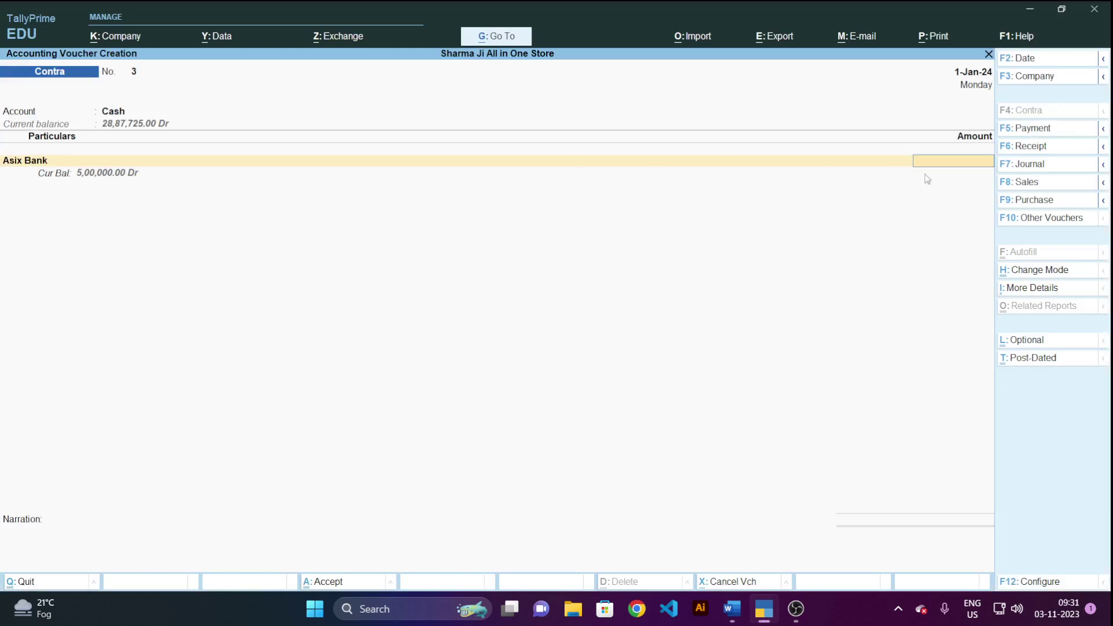
text(20000)
Accept contra voucher 3 for 20,000 from Asix Bank without a narration, then exit voucher entry.
key(Return)
key(Return)
key(Return)
key(Return)
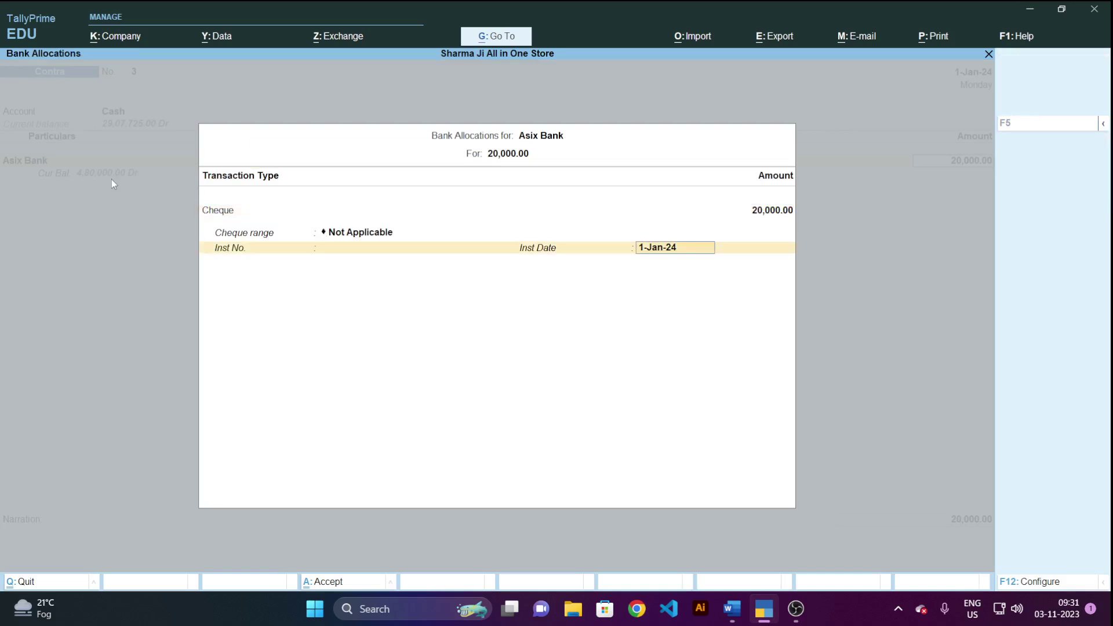
key(Return)
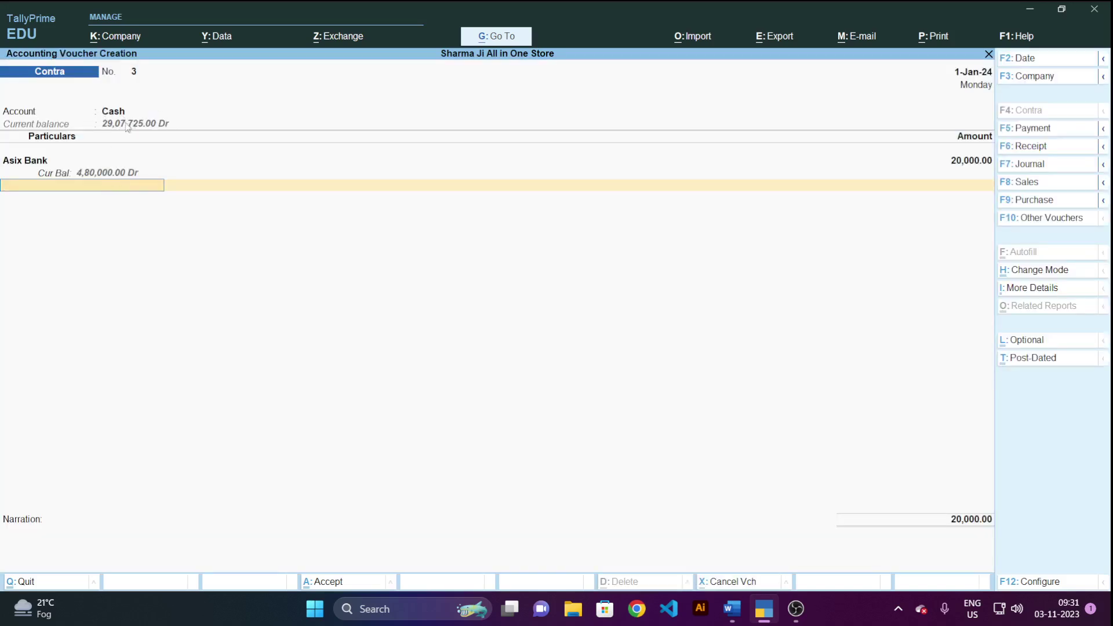
key(Return)
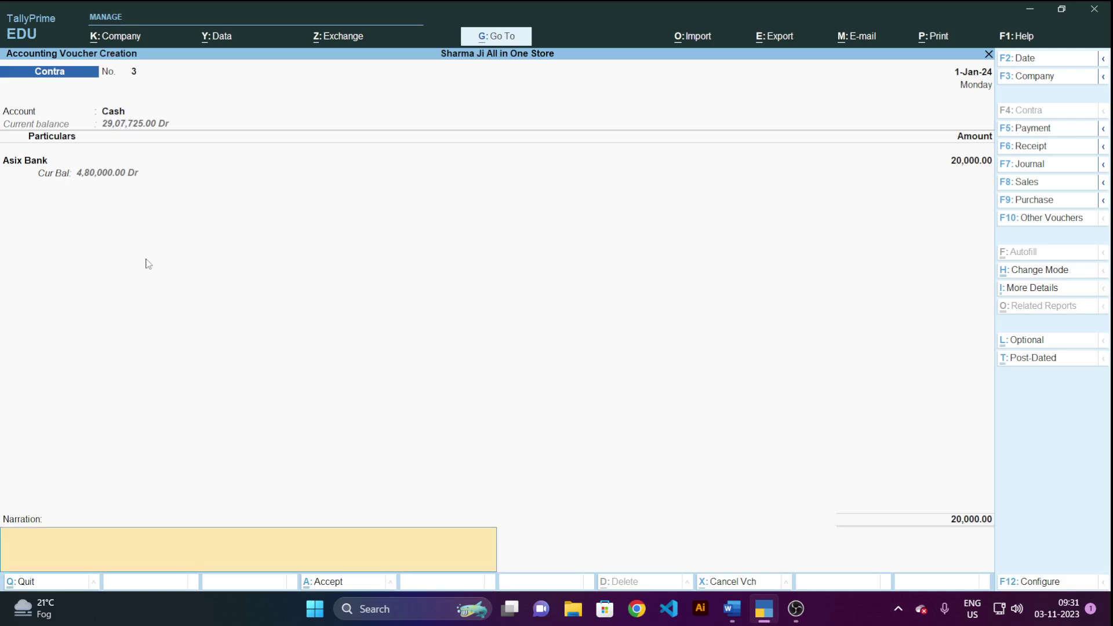
key(Return)
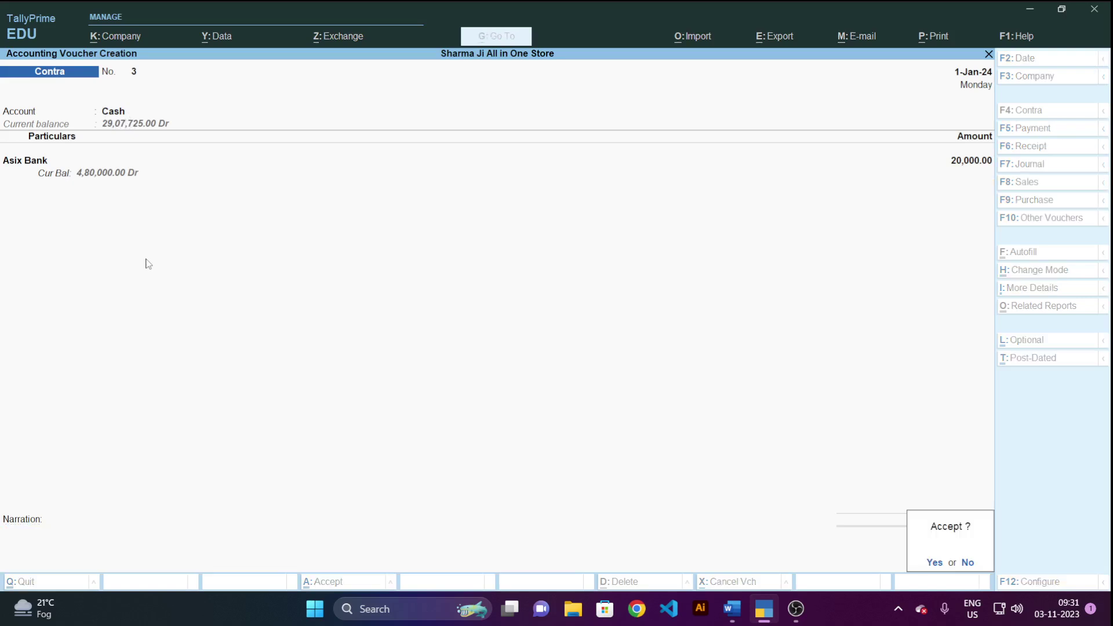
key(Return)
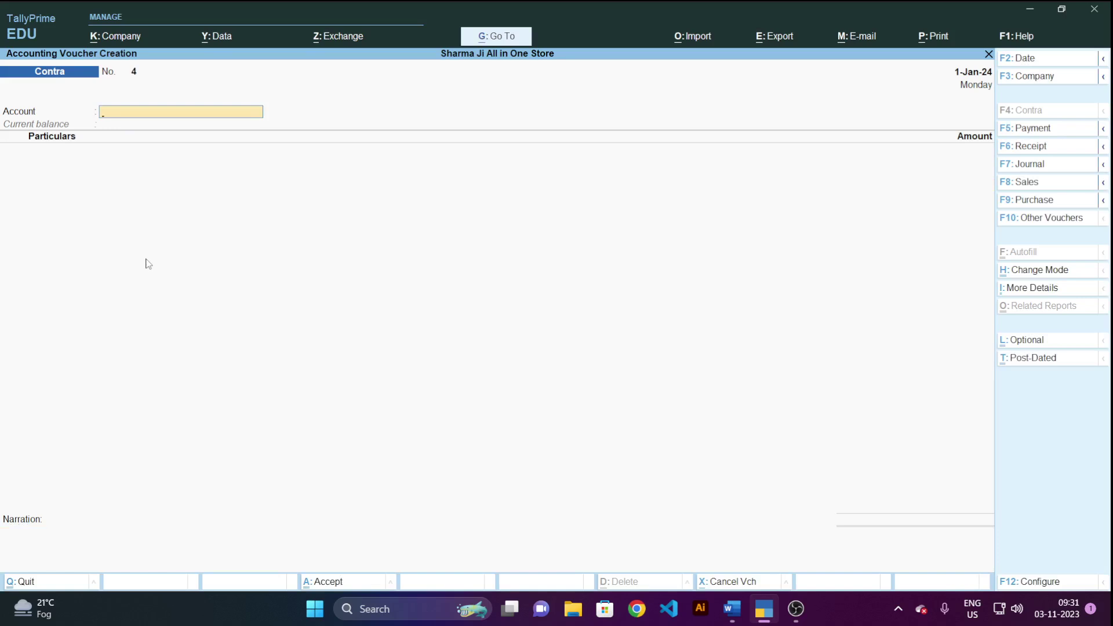
key(Escape)
key(Down)
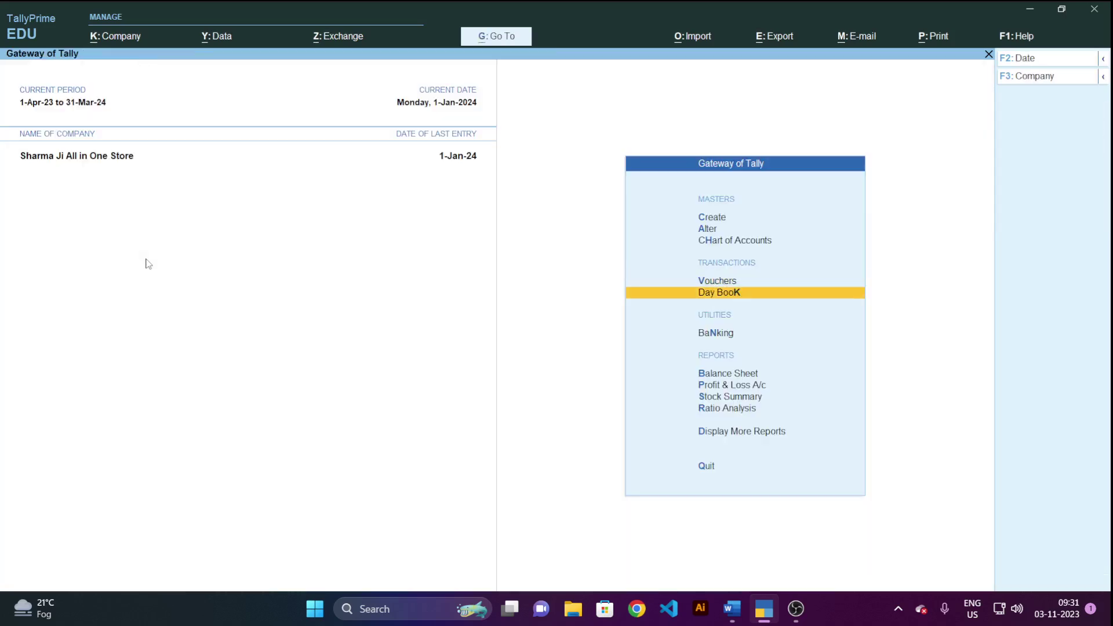
key(Return)
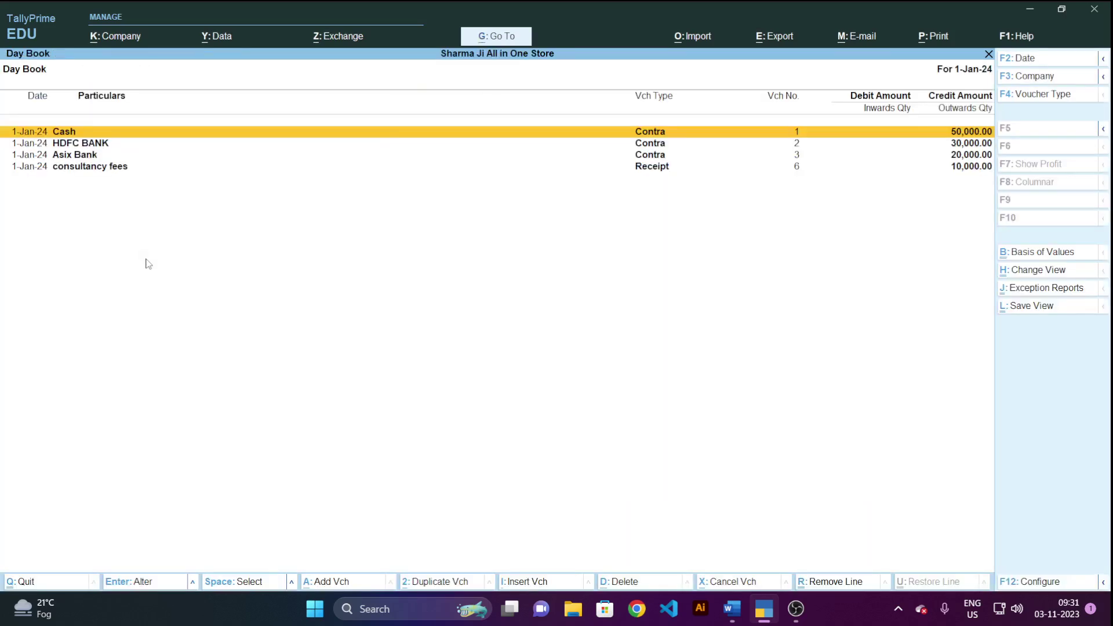
key(Down)
key(Down)
key(Down)
key(Up)
key(Up)
key(Up)
key(Escape)
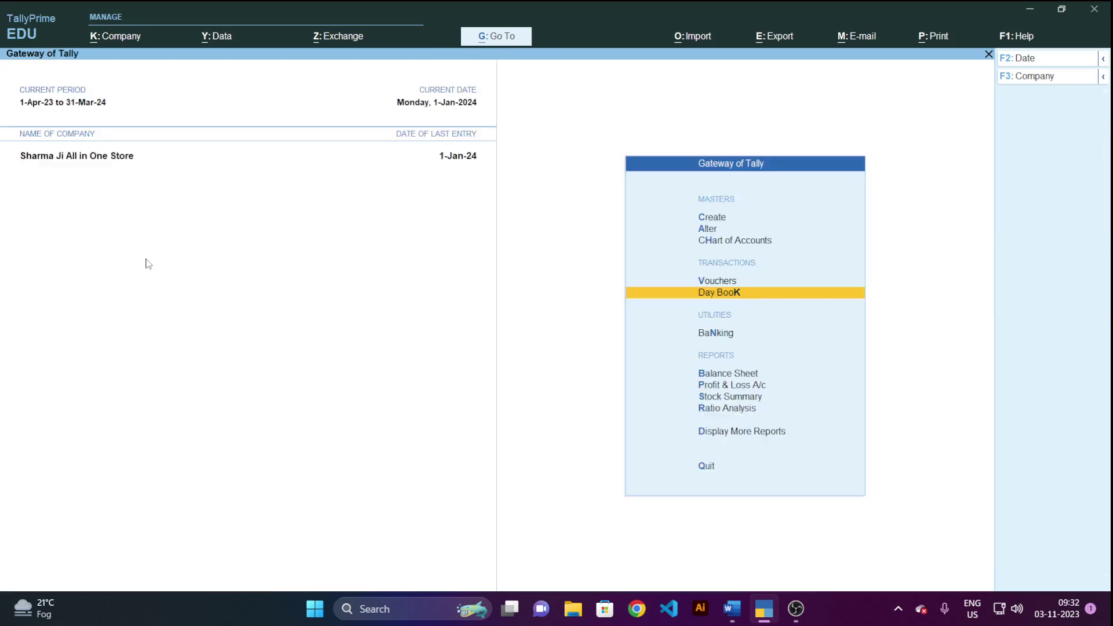
key(Escape)
key(n)
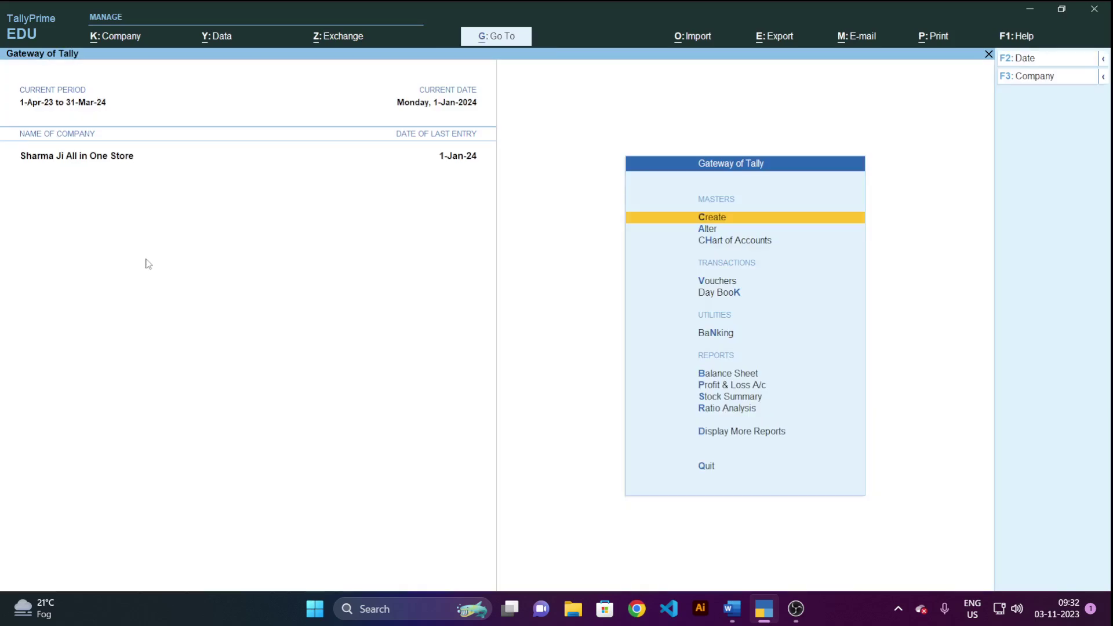
Open Cash/Bank Book(s) under Display More Reports > Account Books and review each bank's closing balance.
key(Down)
key(Down)
key(Down)
key(Down)
key(Down)
key(Down)
key(Down)
key(Down)
key(Down)
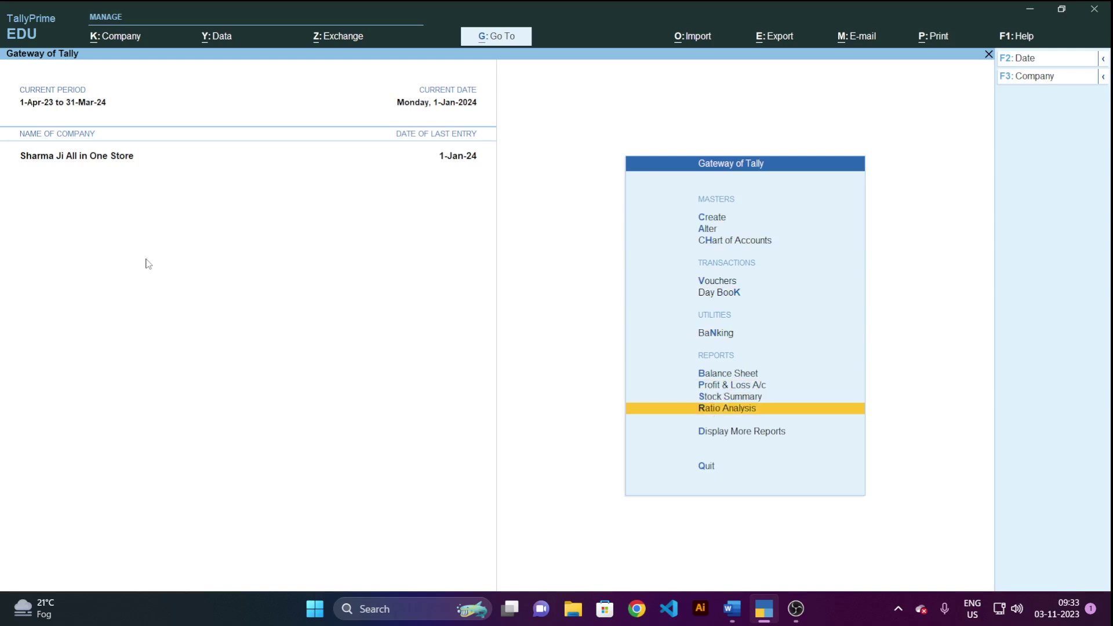
key(Down)
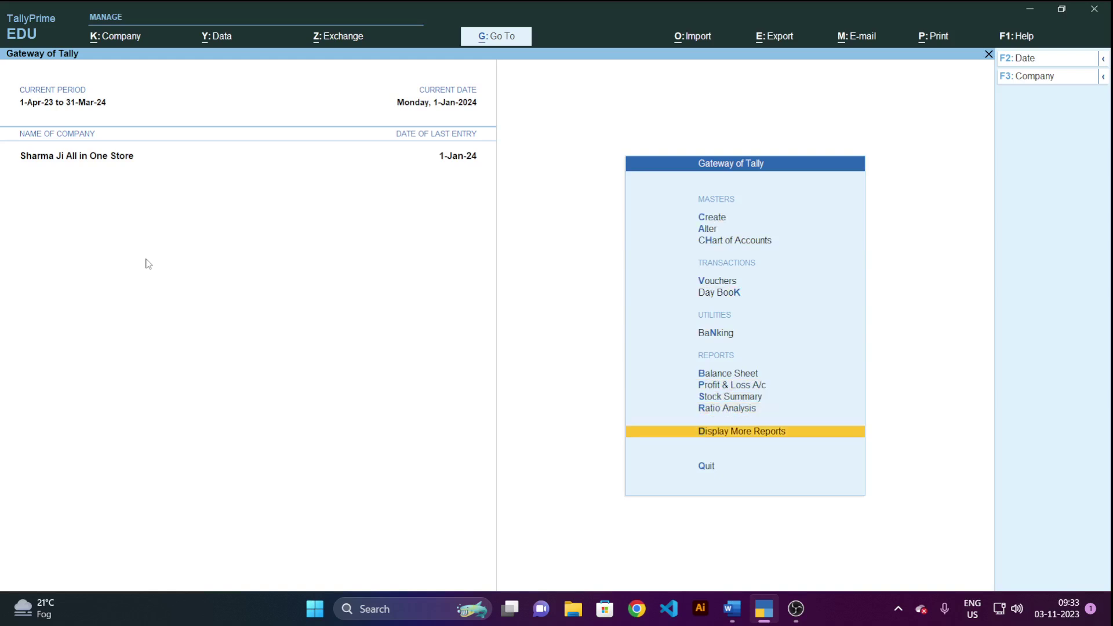
key(Return)
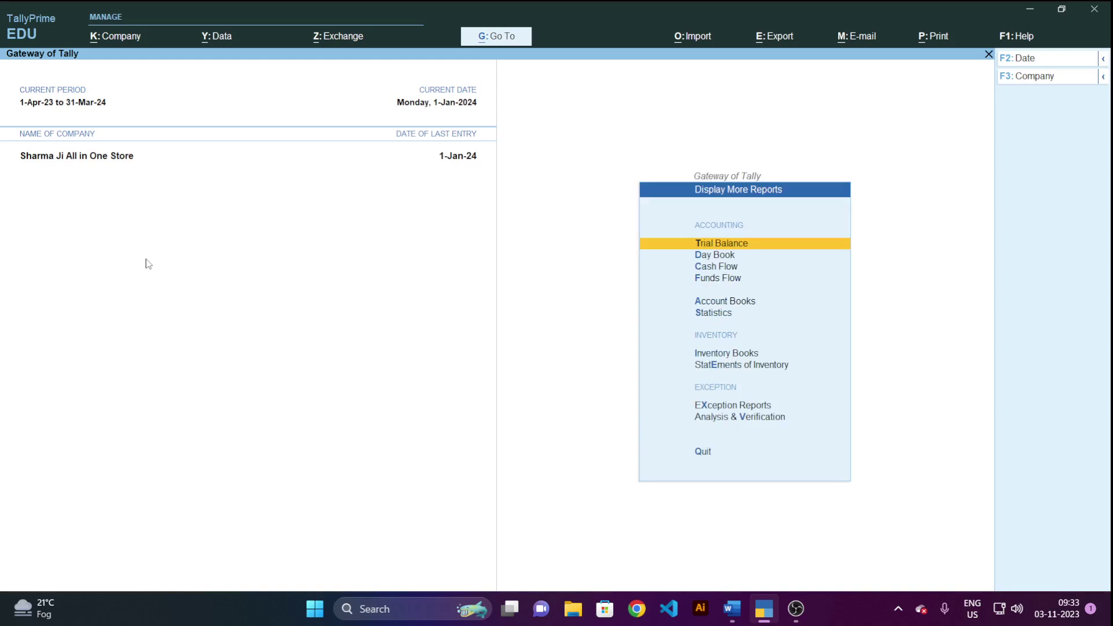
key(Down)
key(Down)
key(Down)
key(Down)
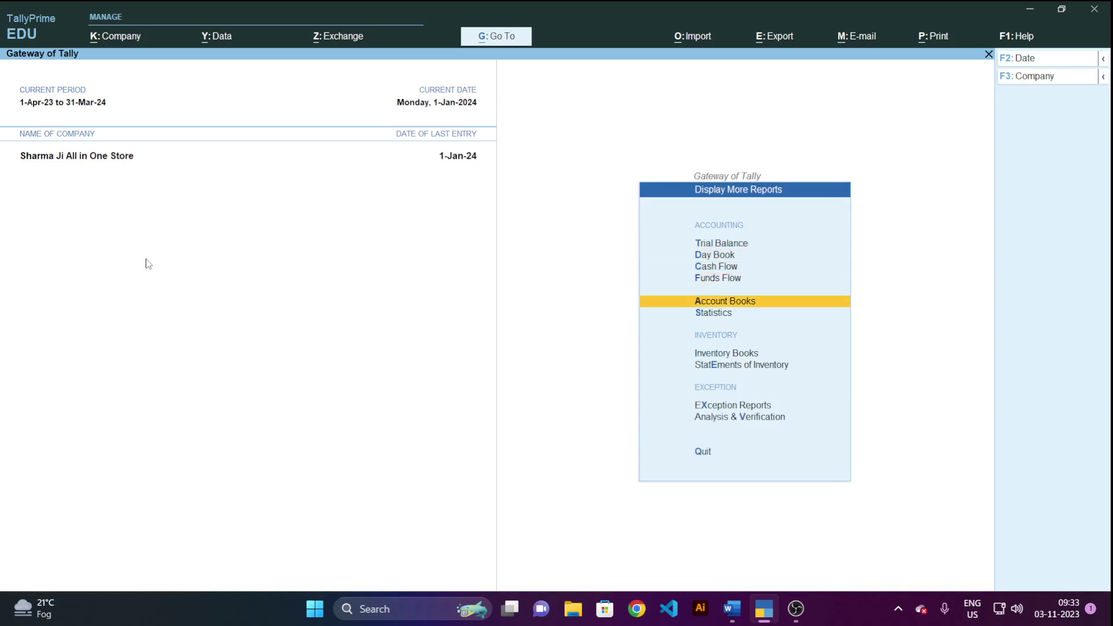
key(Return)
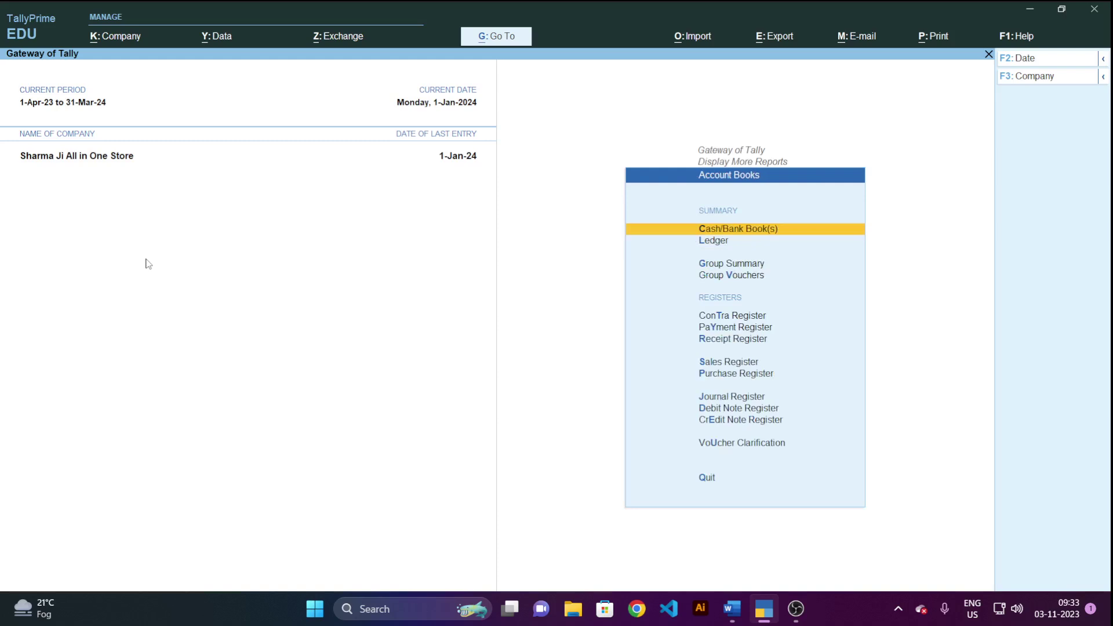
key(Return)
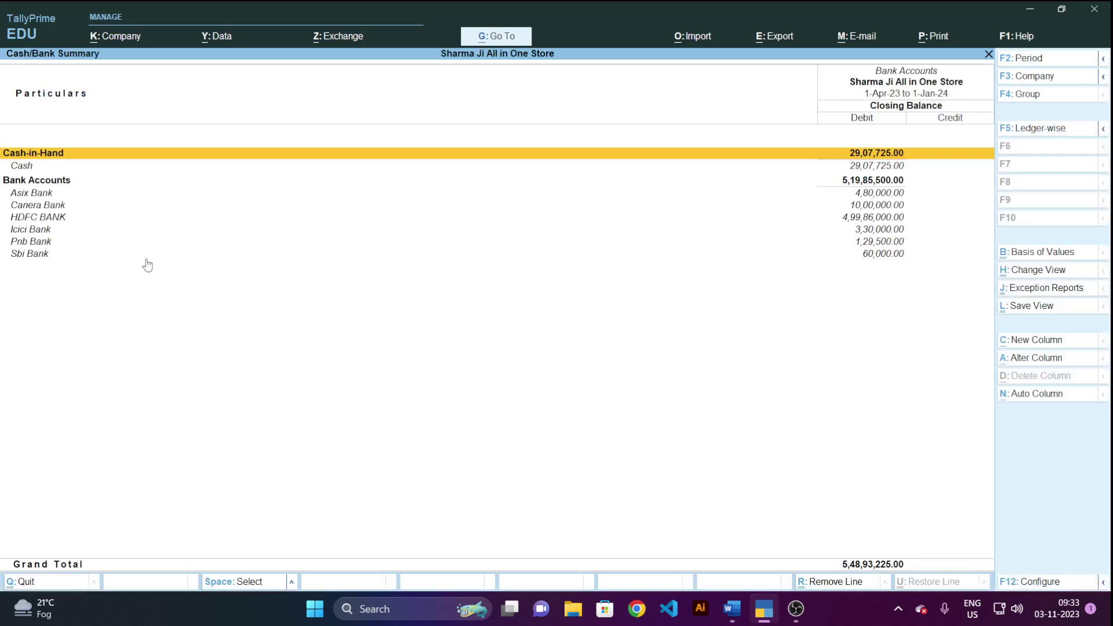
key(Down)
key(Down)
key(Down)
key(Down)
key(Down)
key(Down)
key(Down)
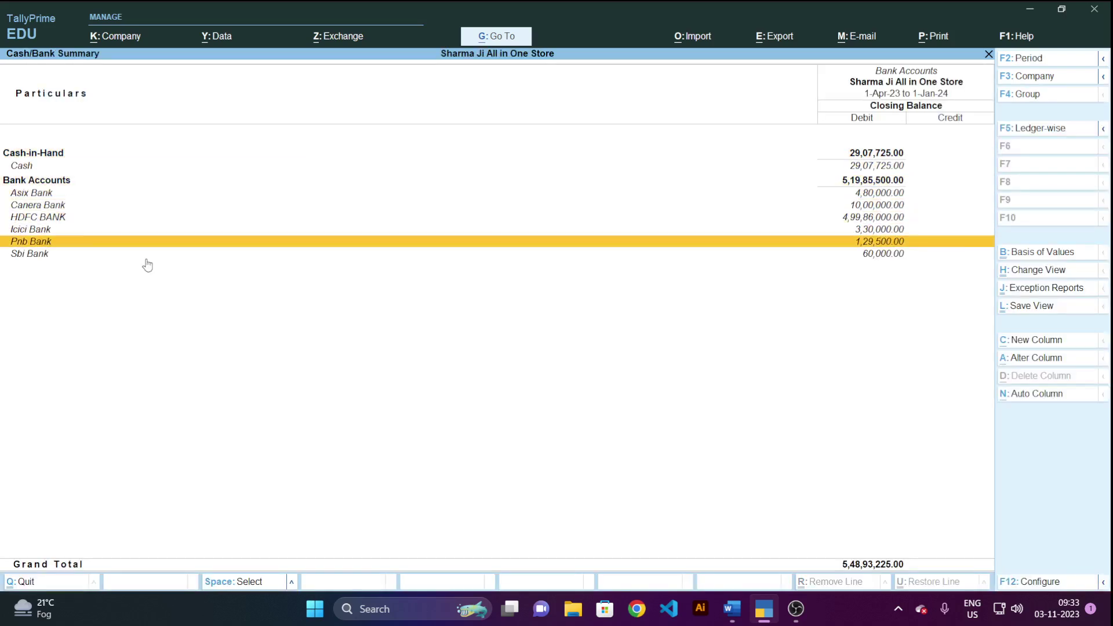
key(Up)
key(Up)
key(Up)
key(Up)
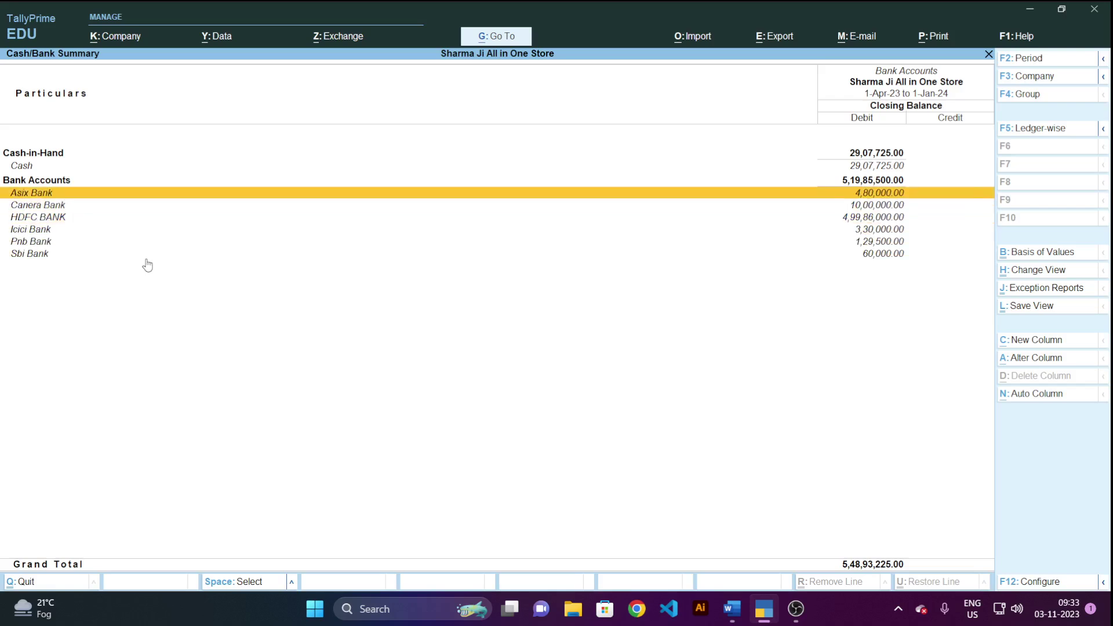
key(Down)
key(Down)
key(Down)
key(Down)
Open the Contra Register and list January's three vouchers with their ledger details.
key(Escape)
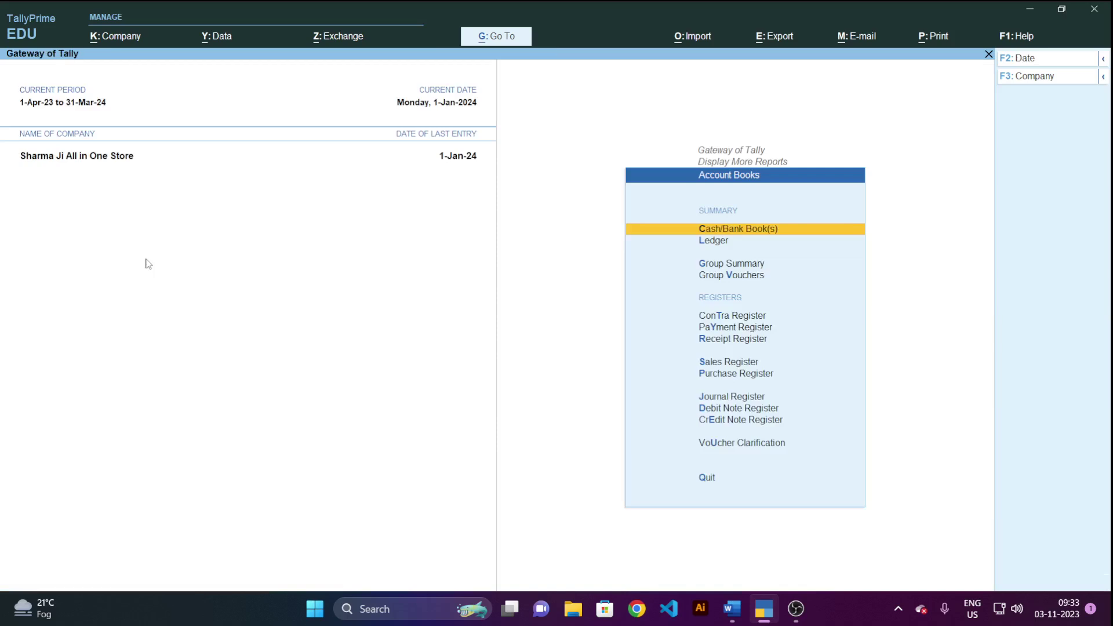
key(Down)
key(Down)
key(Down)
key(Down)
key(Down)
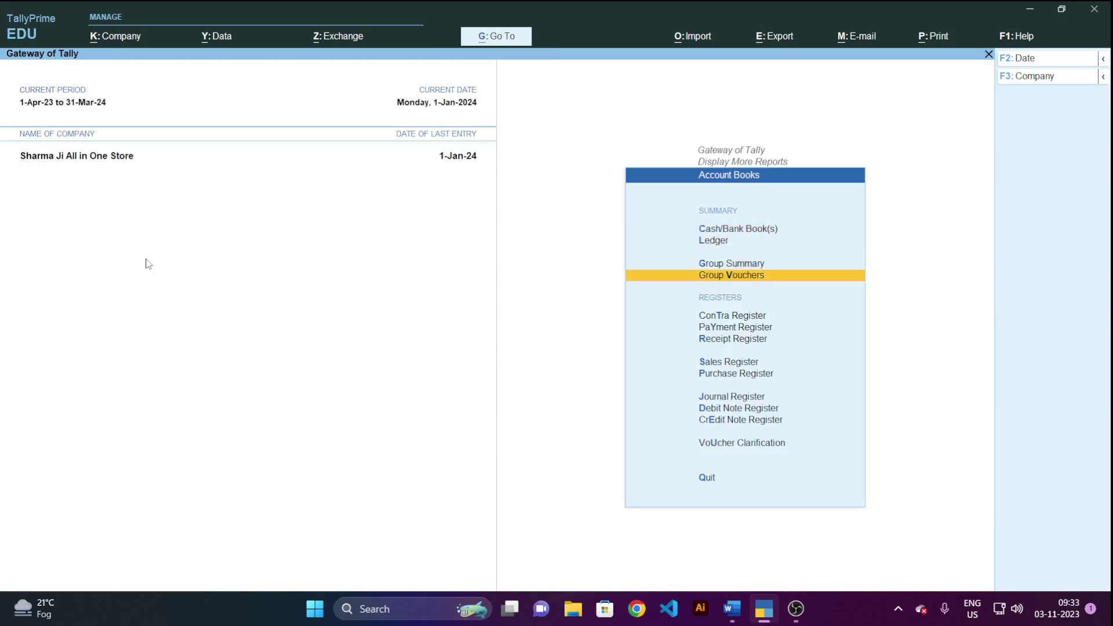
key(Up)
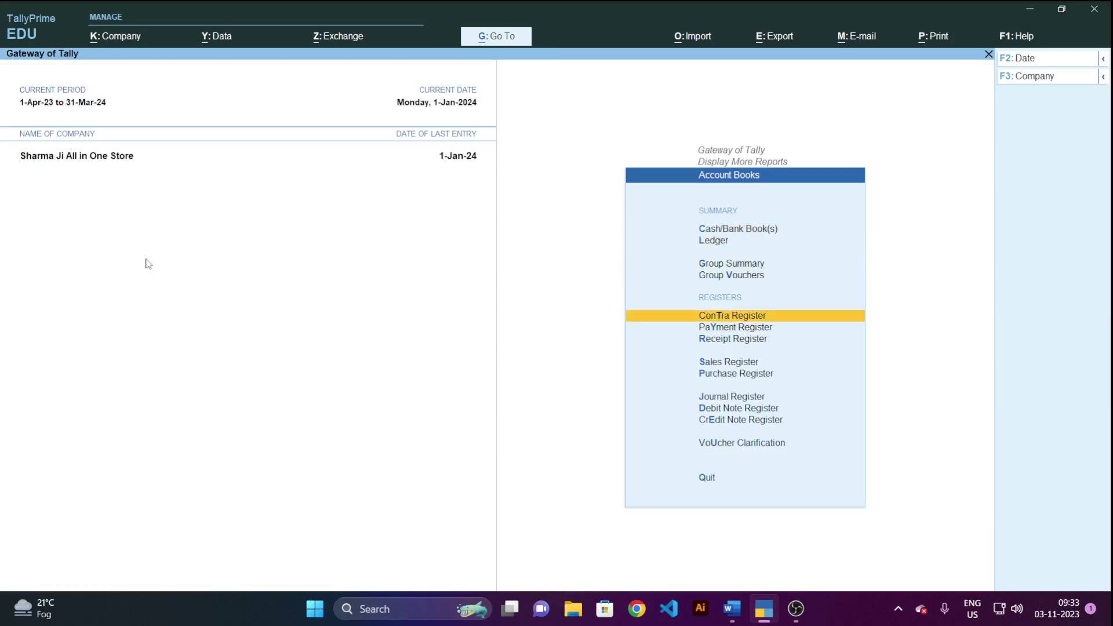
key(Return)
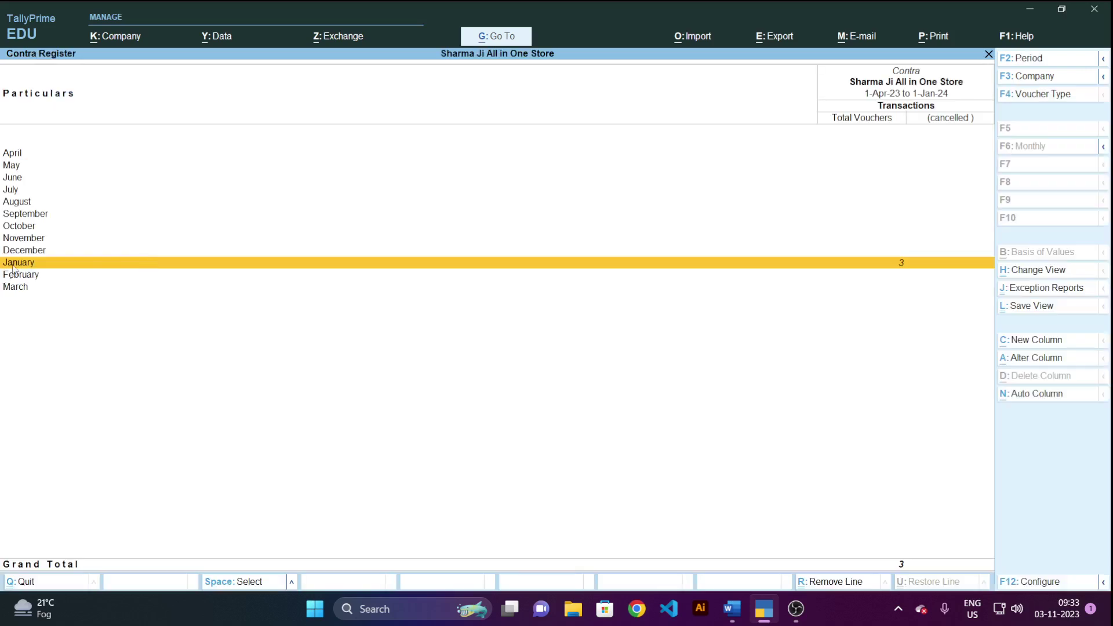
click(906, 274)
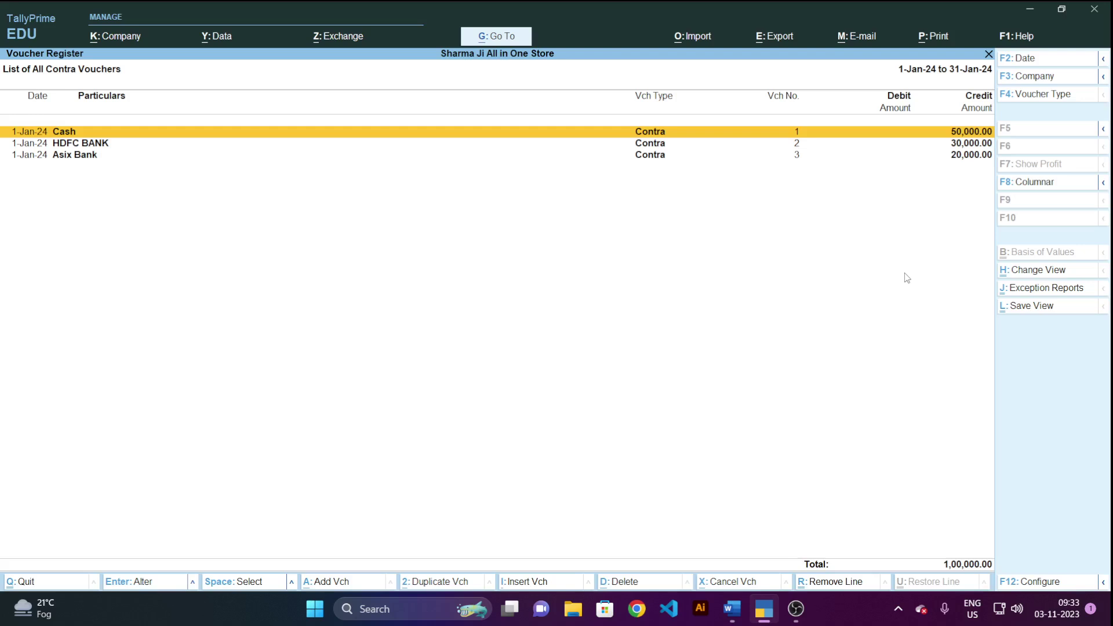
key(alt+F5)
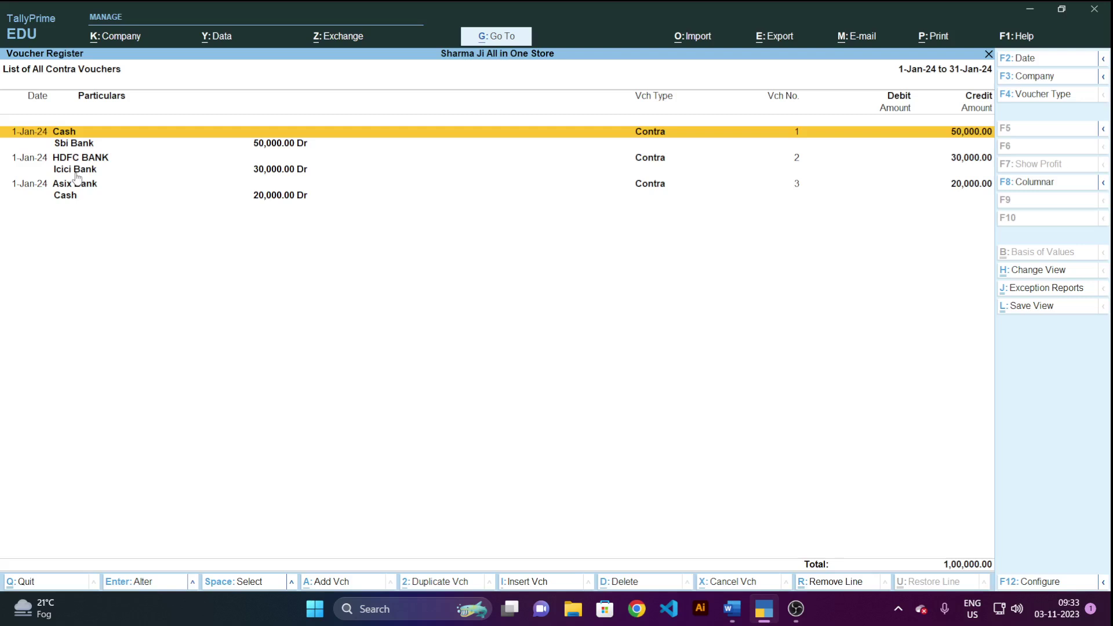
Close the Contra Register and return to the Gateway of Tally.
key(Escape)
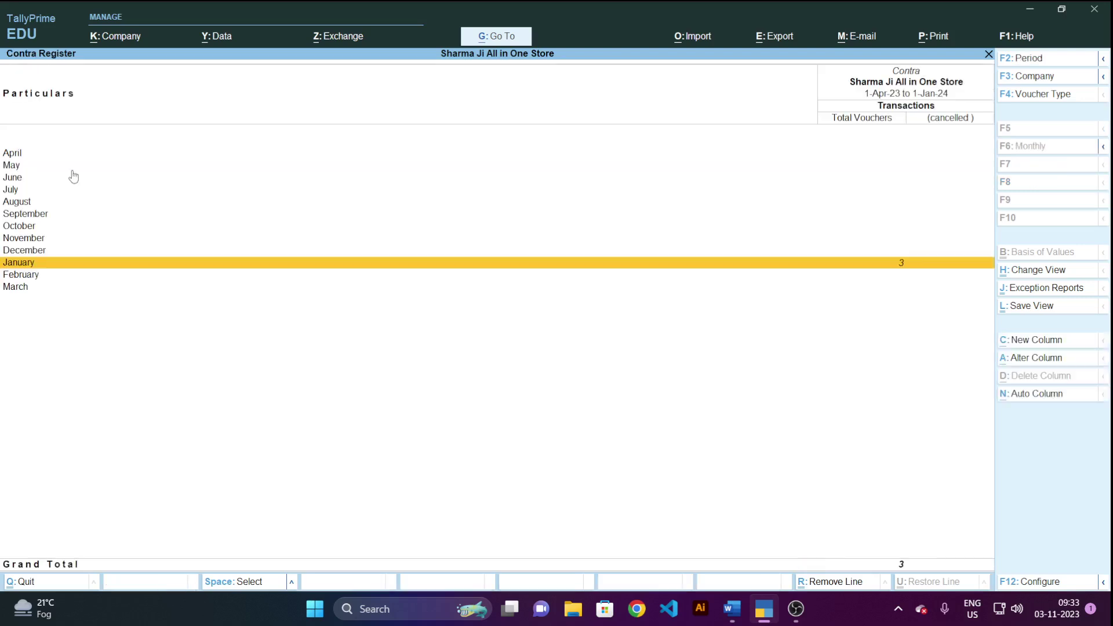
key(Escape)
key(Escape)
key(Escape)
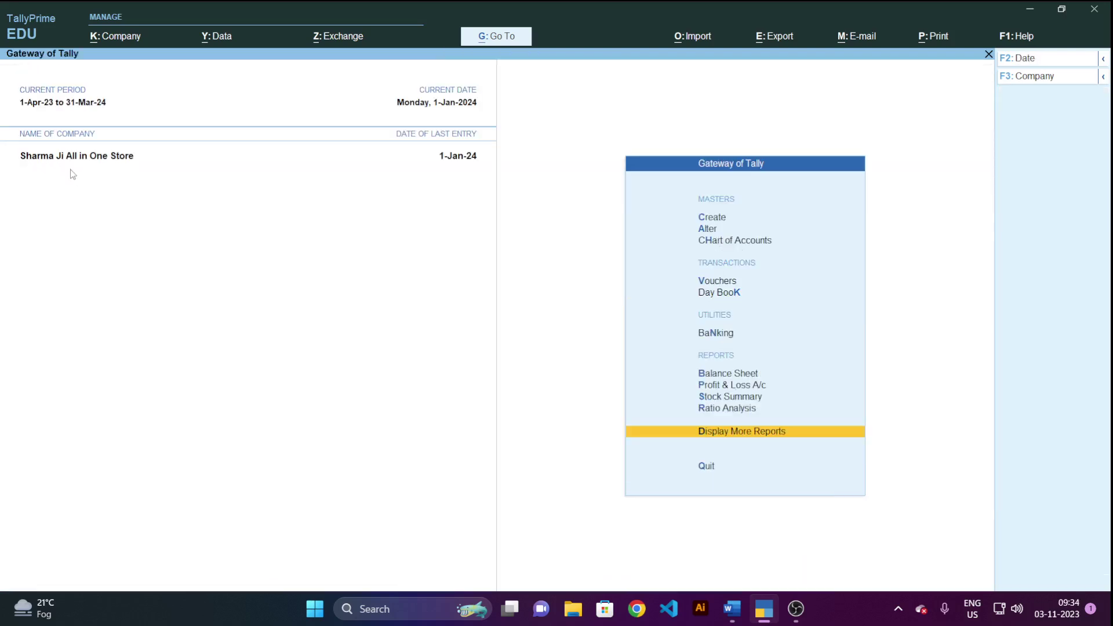
key(Escape)
Stay in TallyPrime, then read contra questions 1 to 15 in Word and return to the top.
key(n)
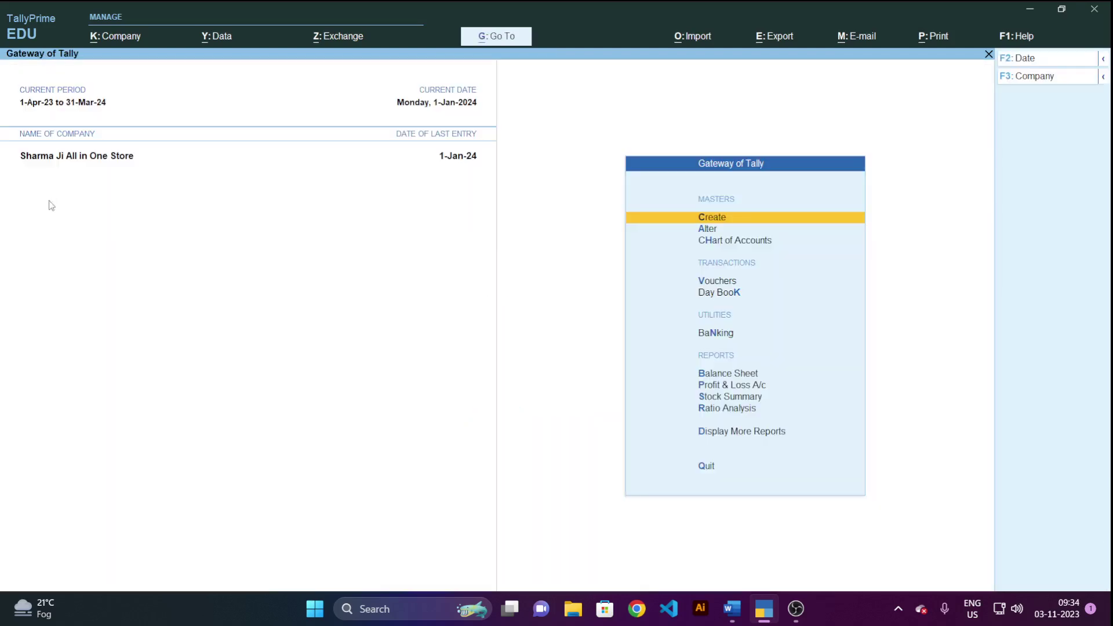
key(alt+Tab)
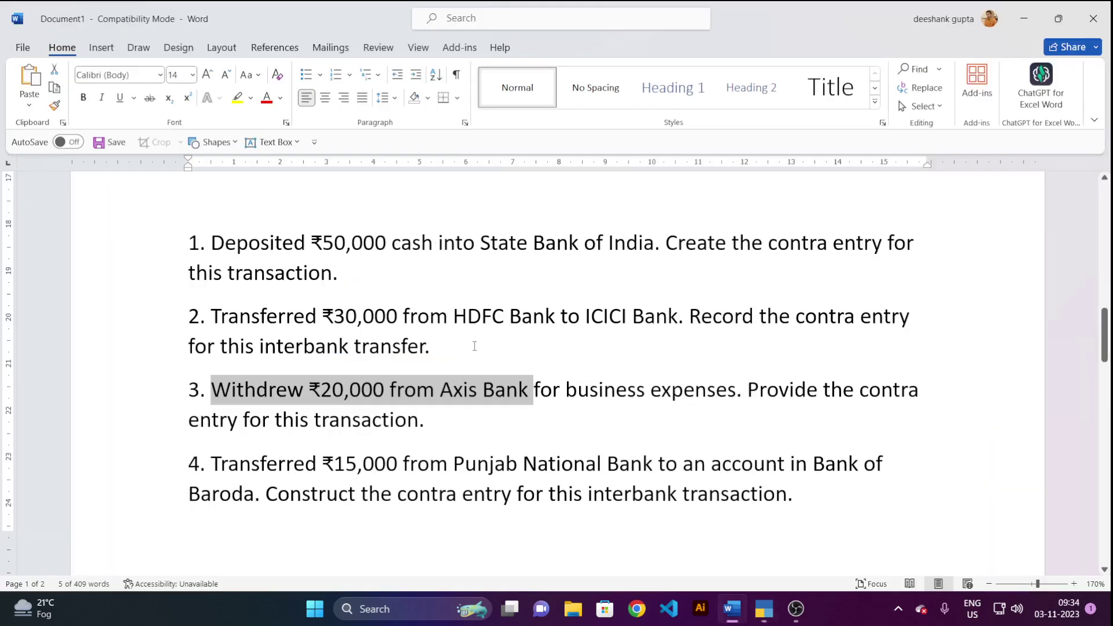
scroll(452, 348, down, 3)
scroll(453, 348, down, 1)
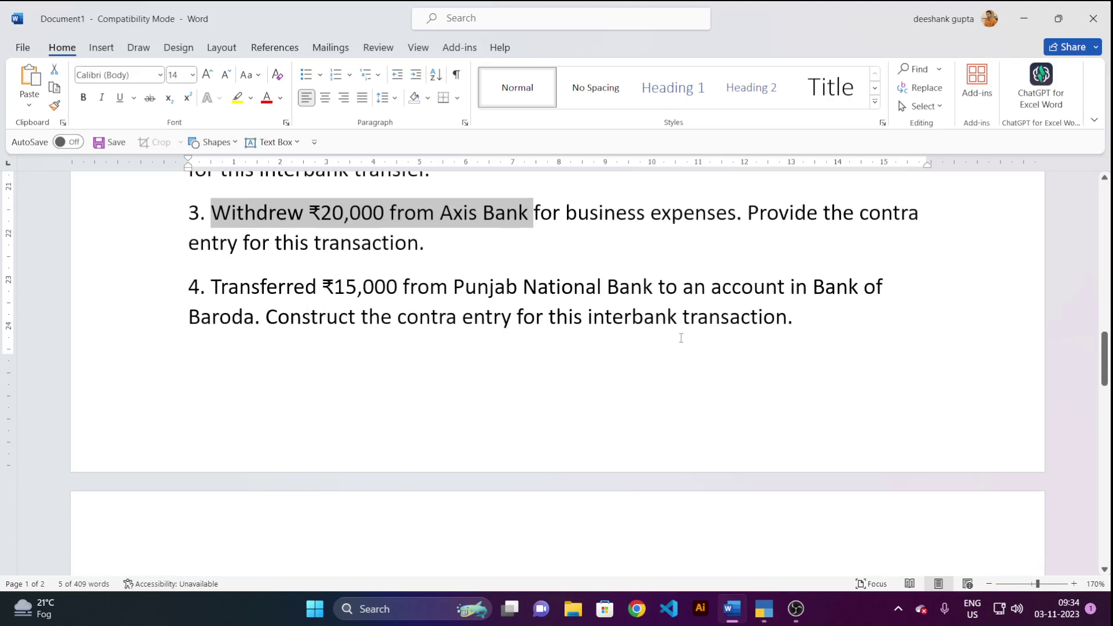
scroll(681, 338, down, 8)
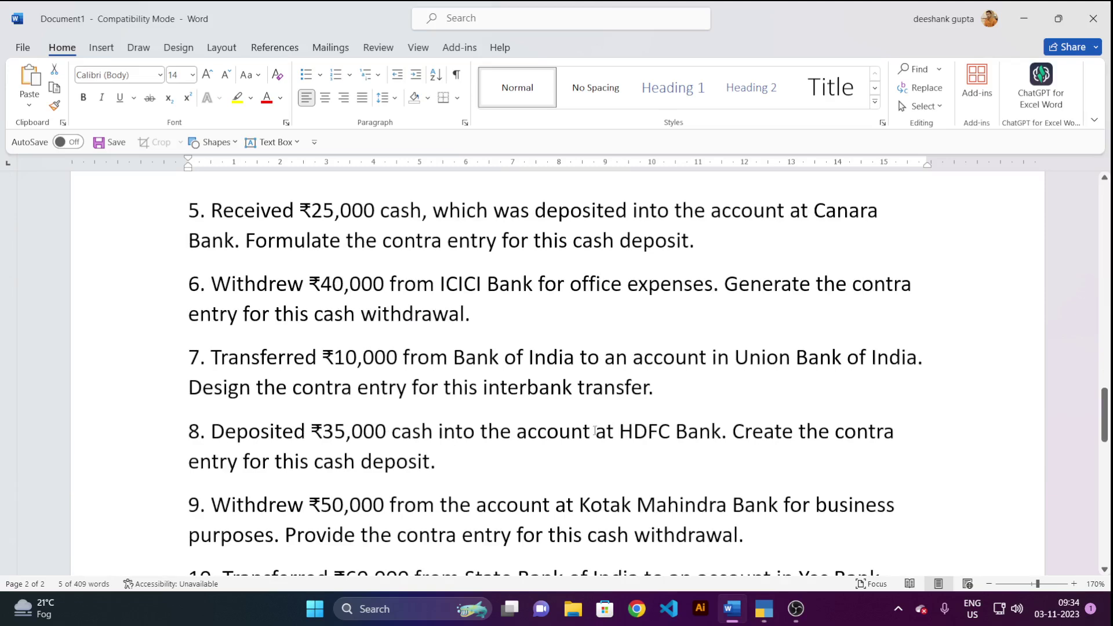
scroll(594, 431, down, 5)
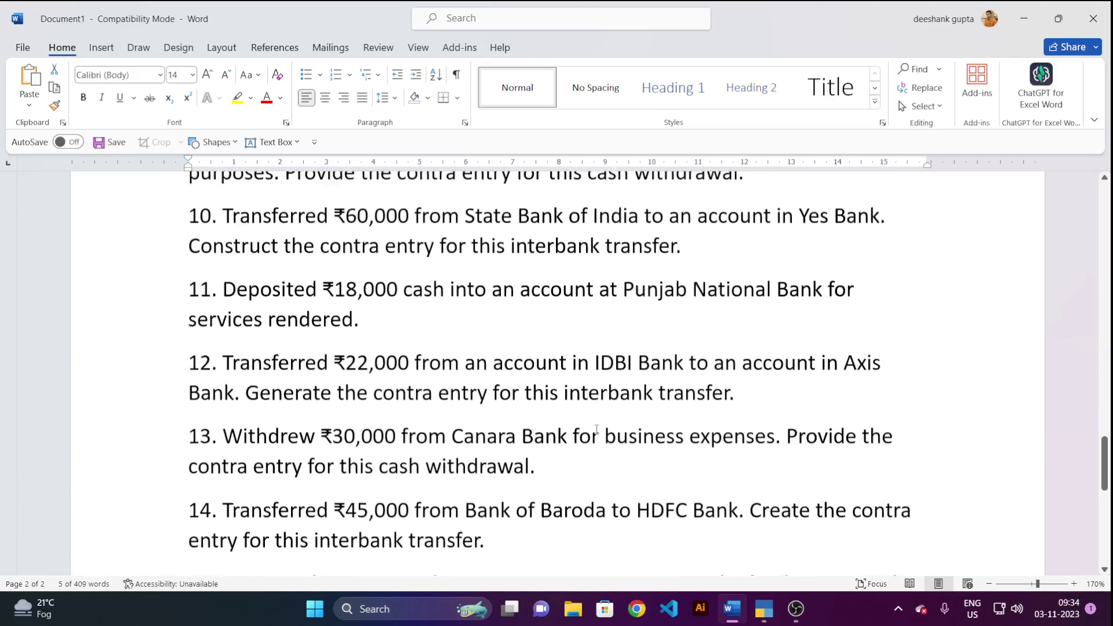
scroll(596, 430, up, 1)
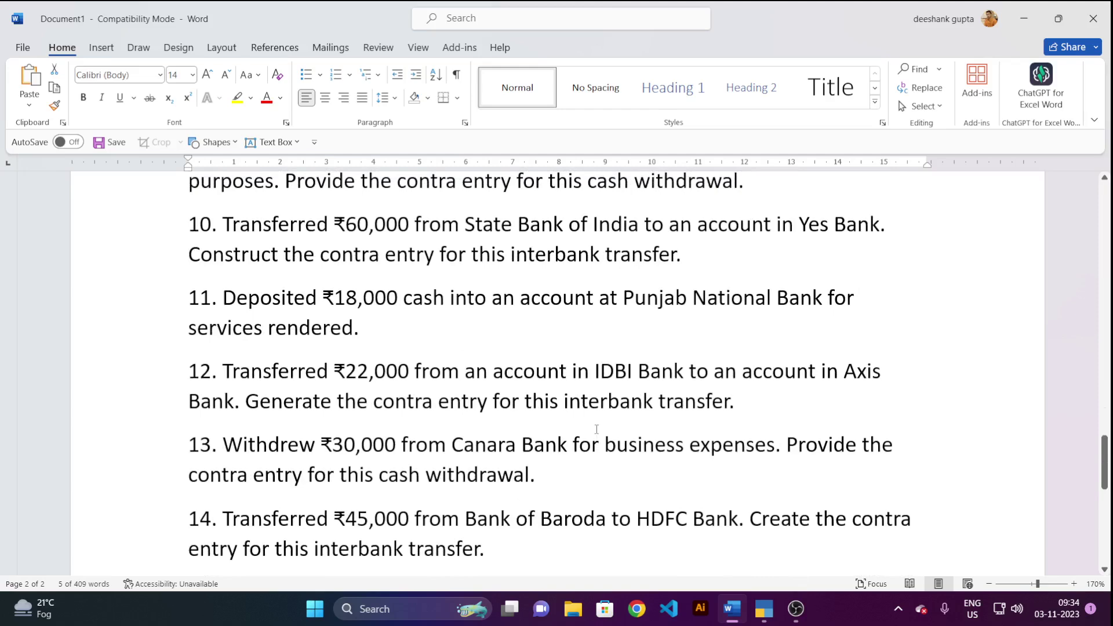
scroll(597, 429, down, 3)
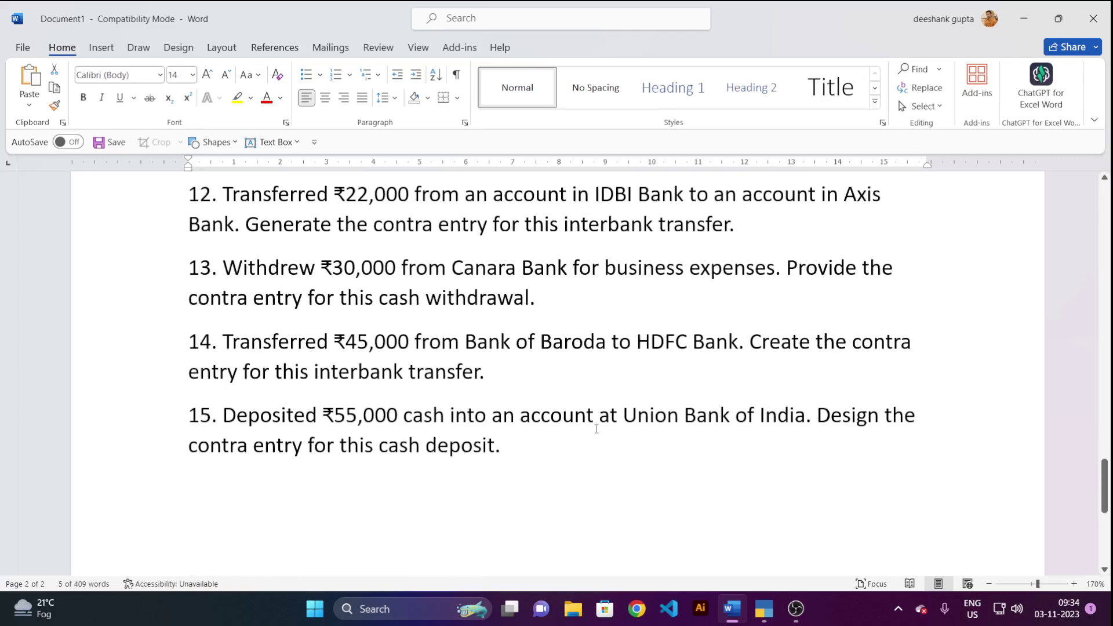
scroll(597, 429, up, 7)
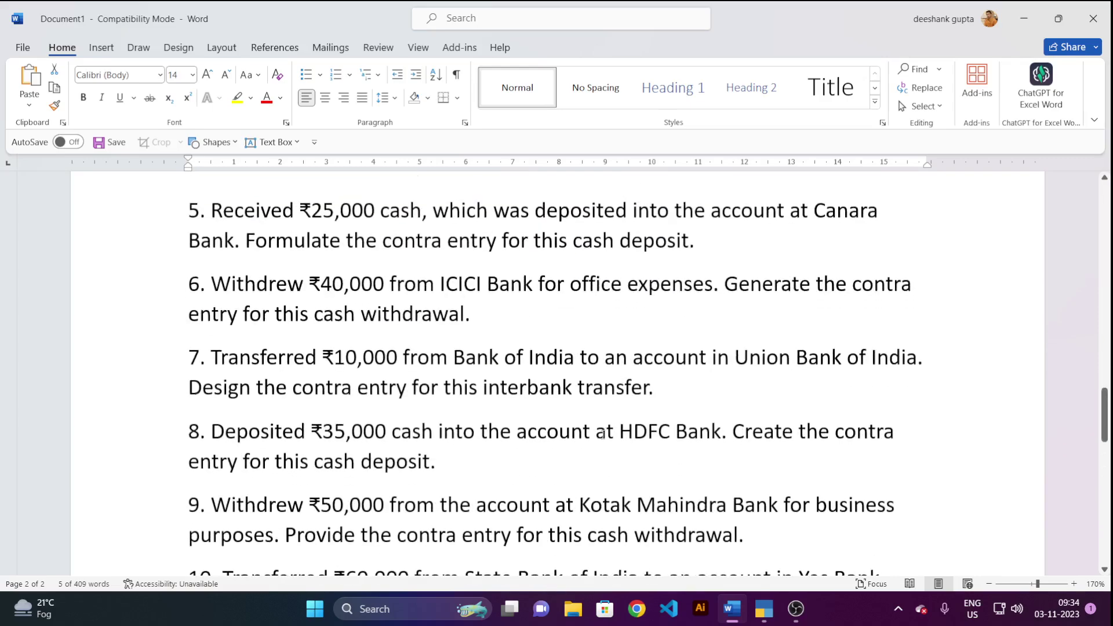
scroll(603, 435, up, 8)
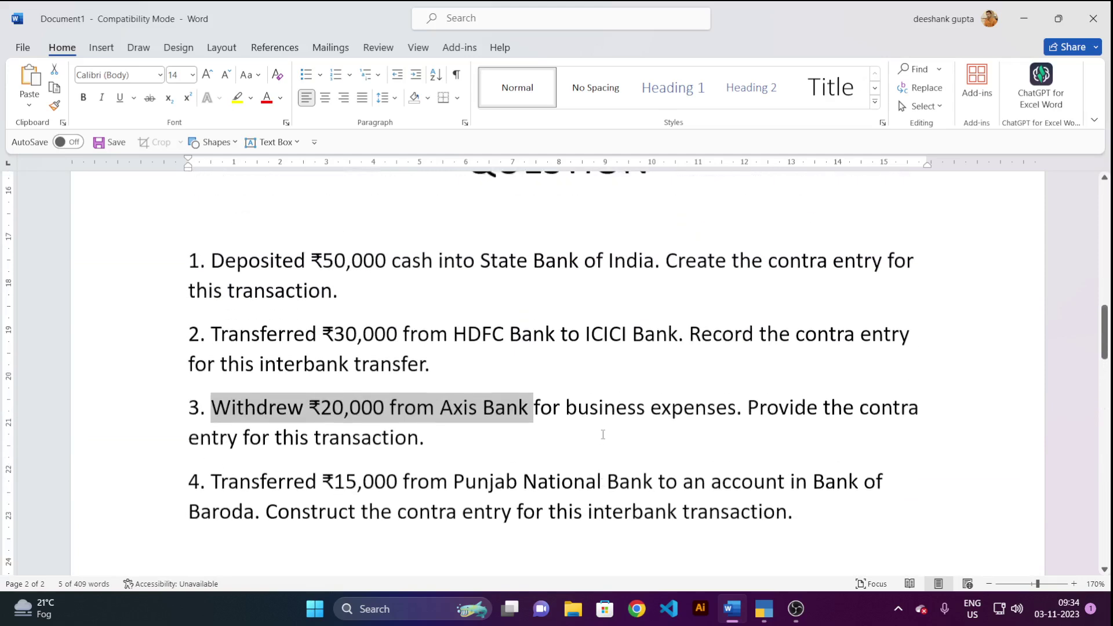
scroll(603, 435, up, 1)
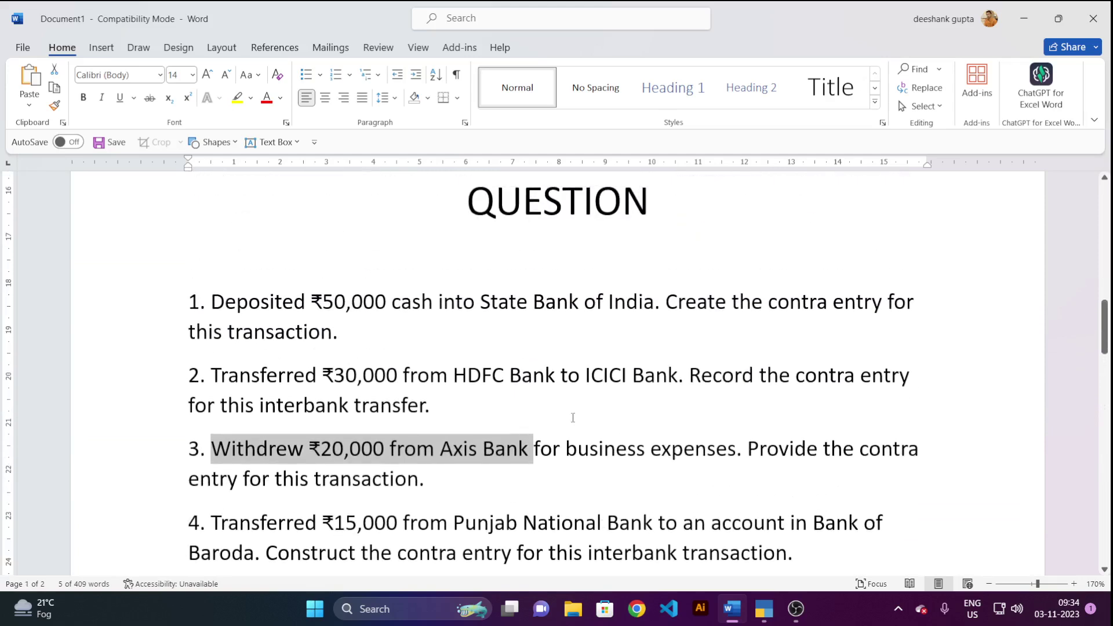